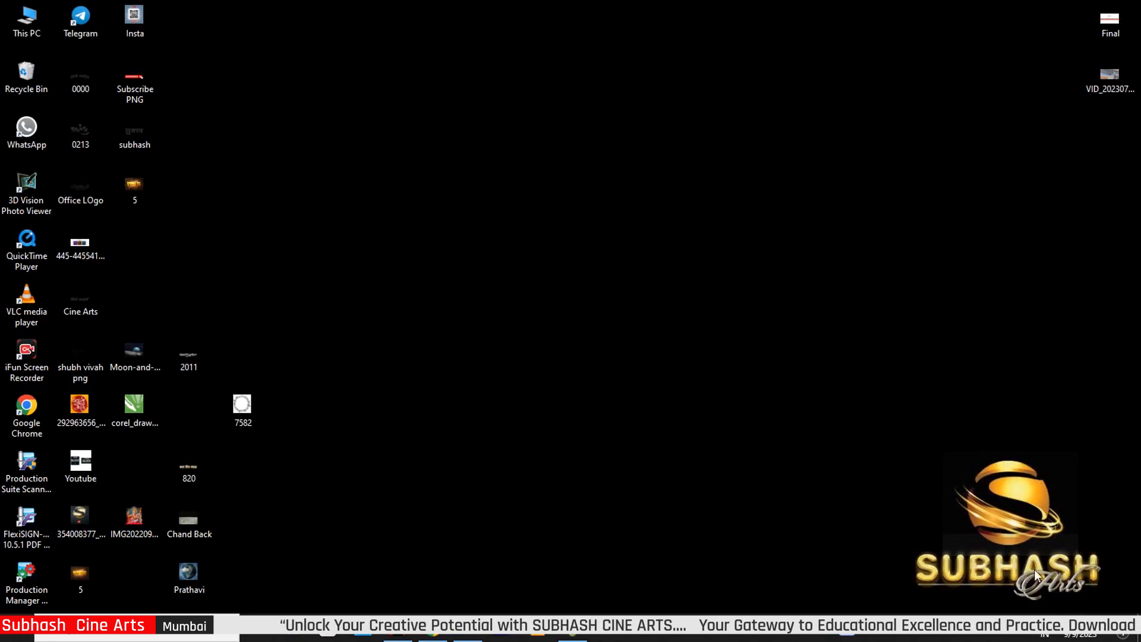
In This PC > Downloads, run Extract Here on the 9-9-23 archive
double_click(26, 23)
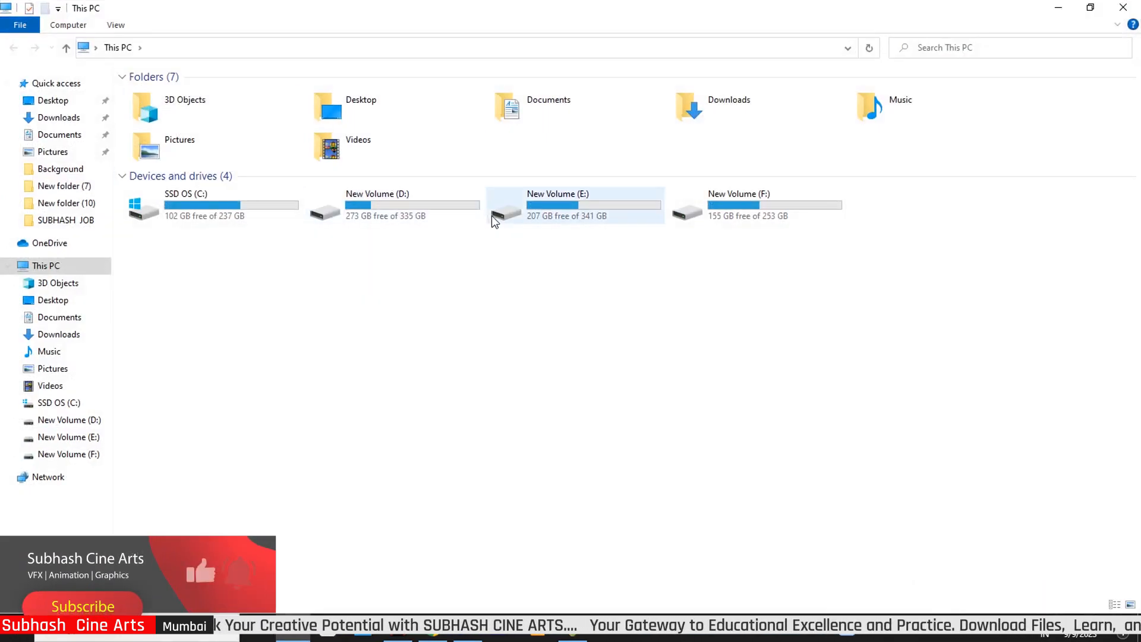
click(56, 117)
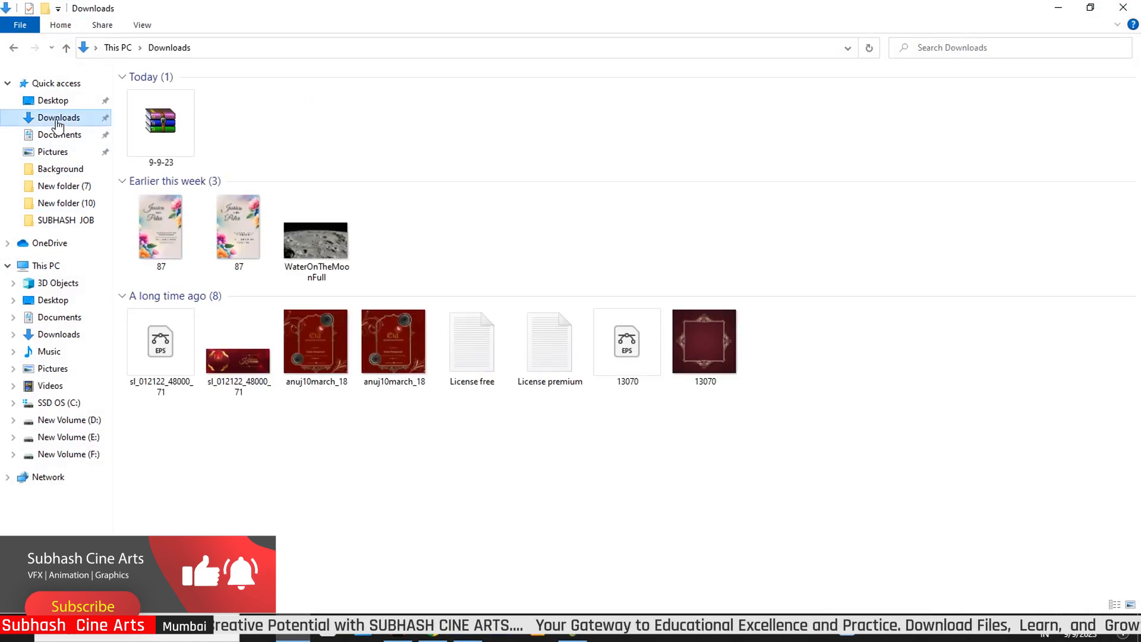
click(177, 134)
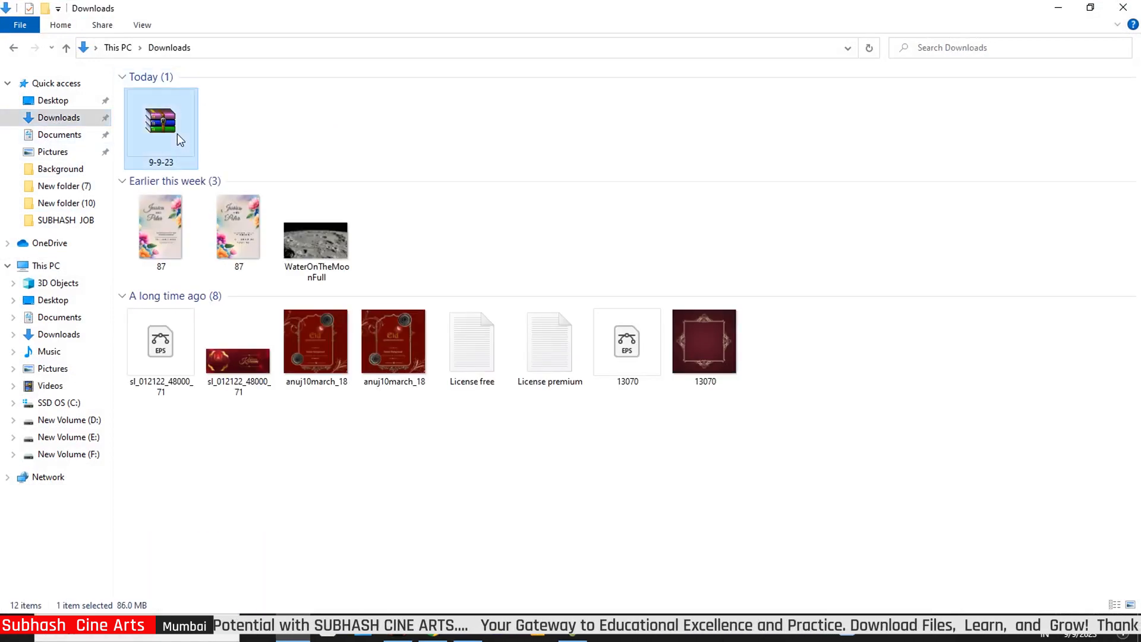
right_click(177, 134)
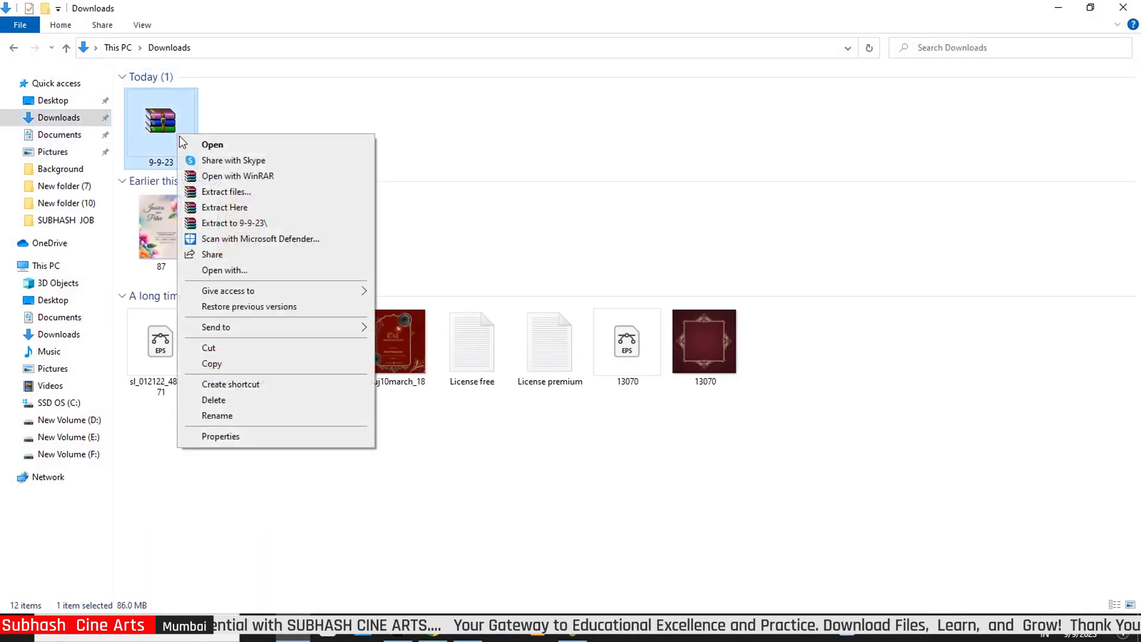
click(233, 208)
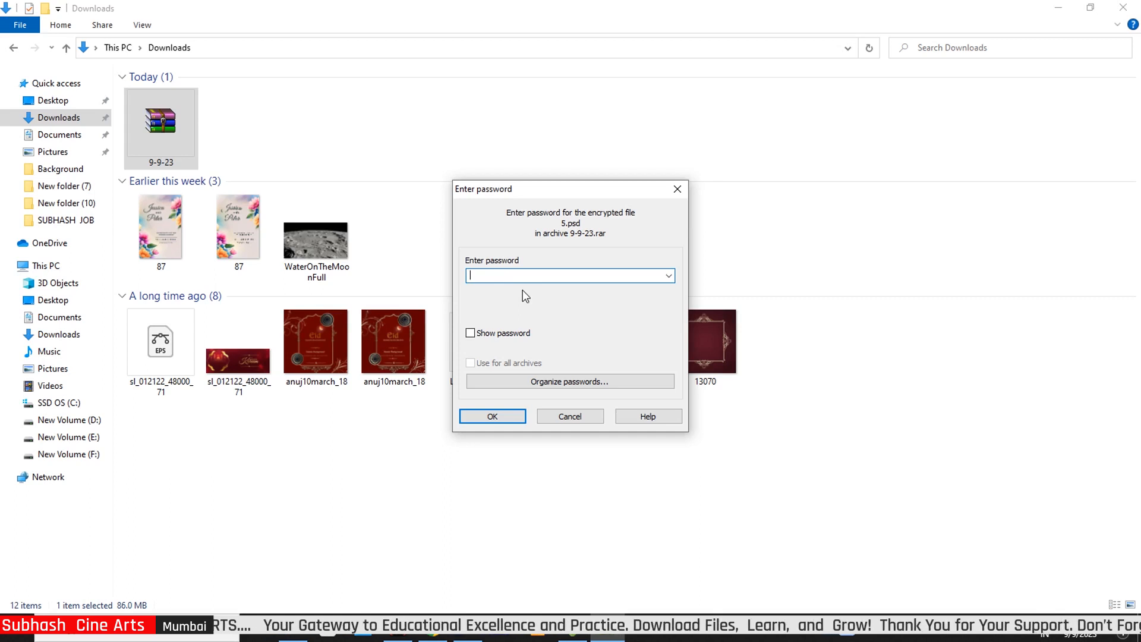
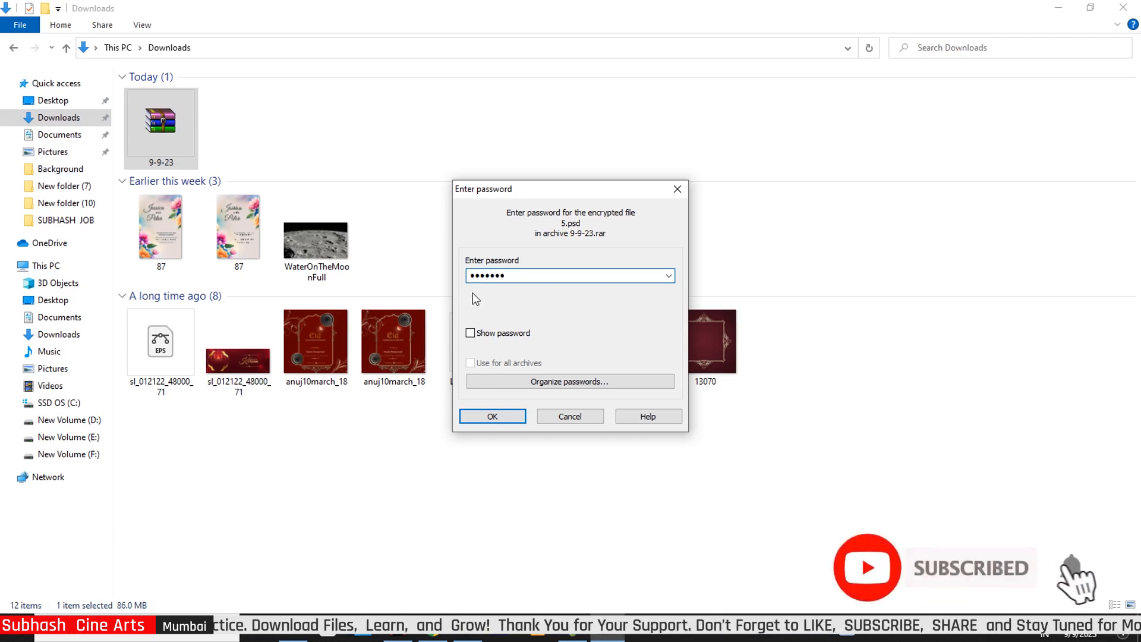
Enter the seven-character archive password and select it in the password field
drag(519, 274, 468, 309)
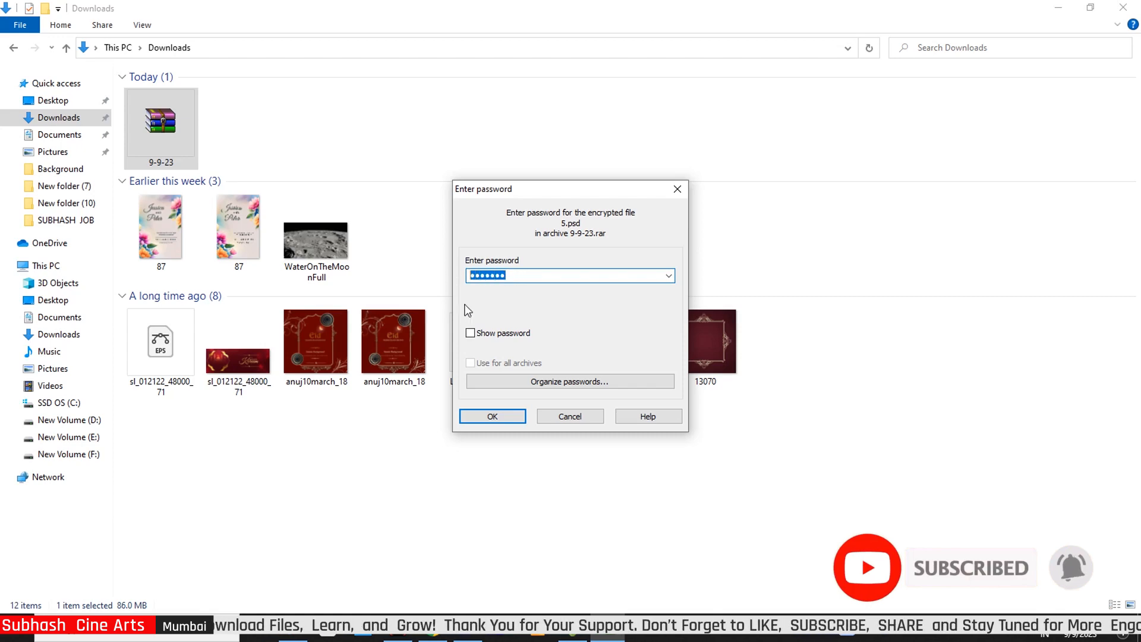
Confirm the password to extract 5.psd, then drag file 5 into Photoshop to open it
click(508, 412)
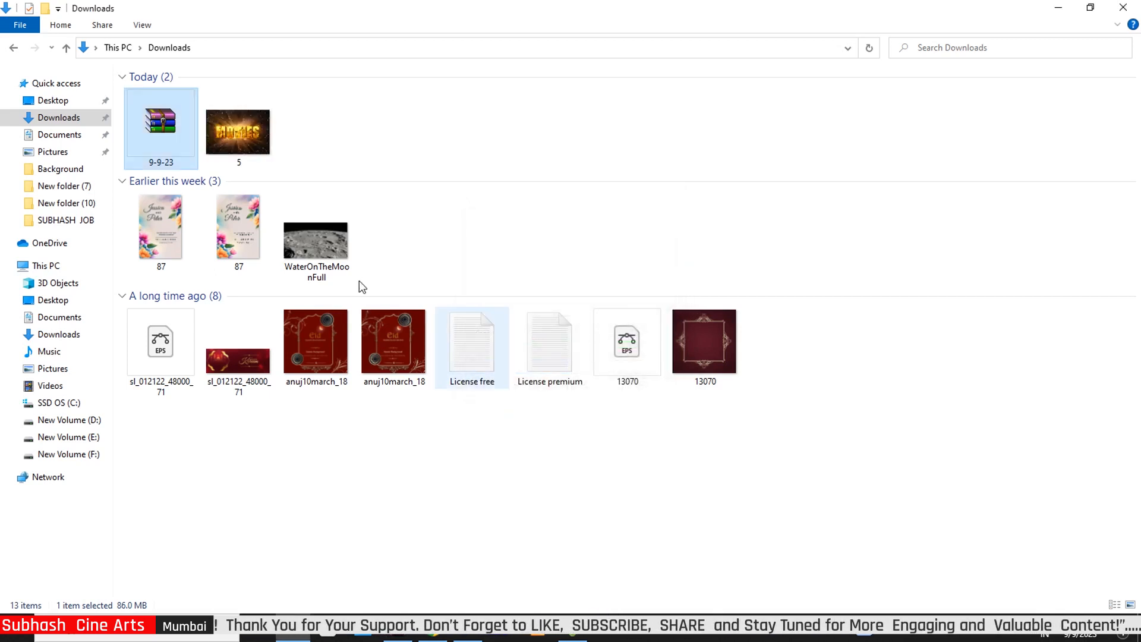
click(240, 129)
drag(238, 133, 487, 404)
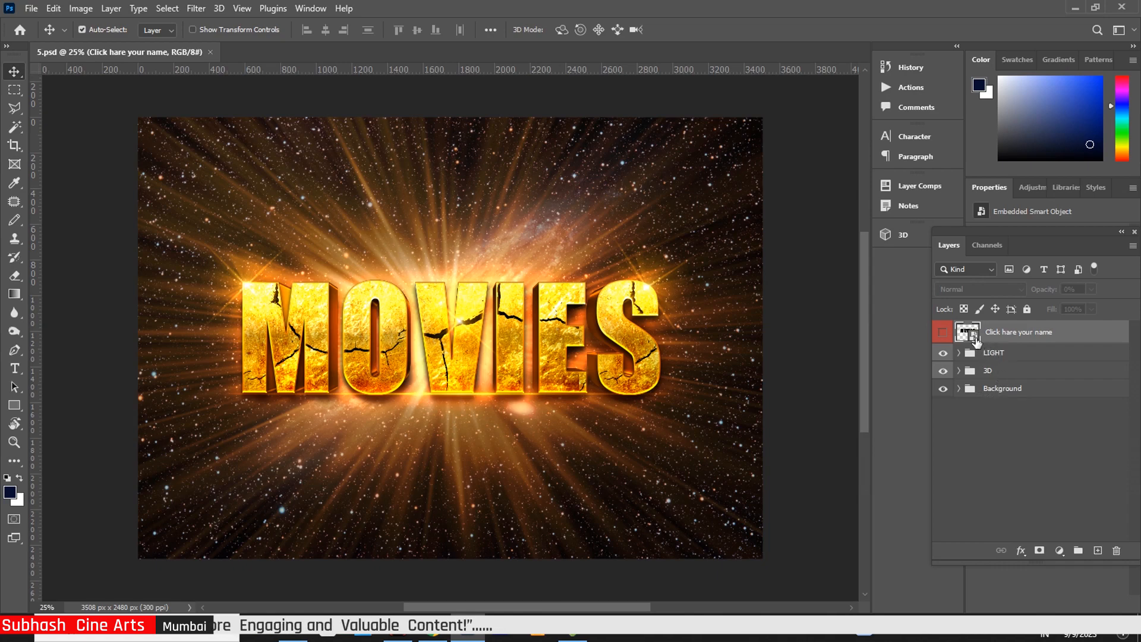
Open the smart object's type layer, retype the word as MOVIES, and commit the edit
double_click(967, 332)
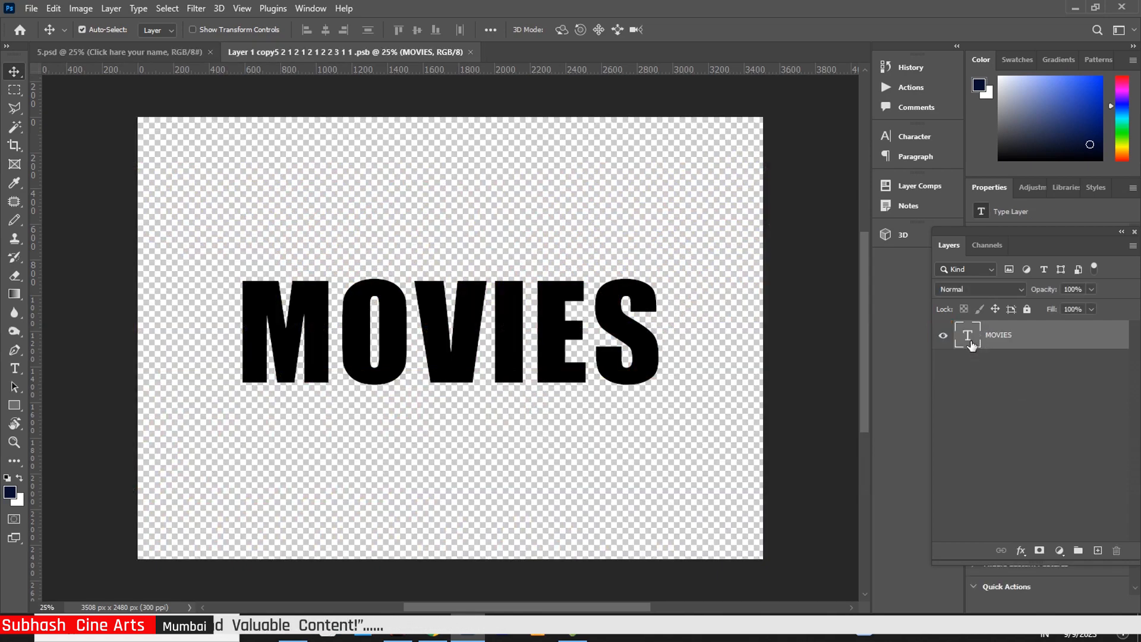
double_click(969, 336)
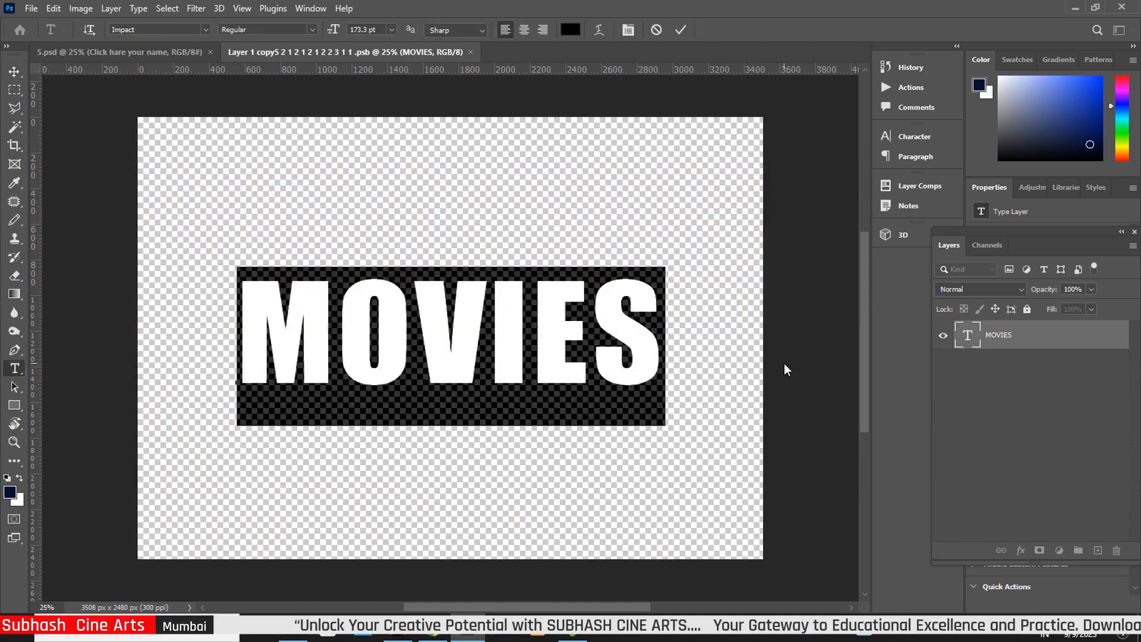
text(M)
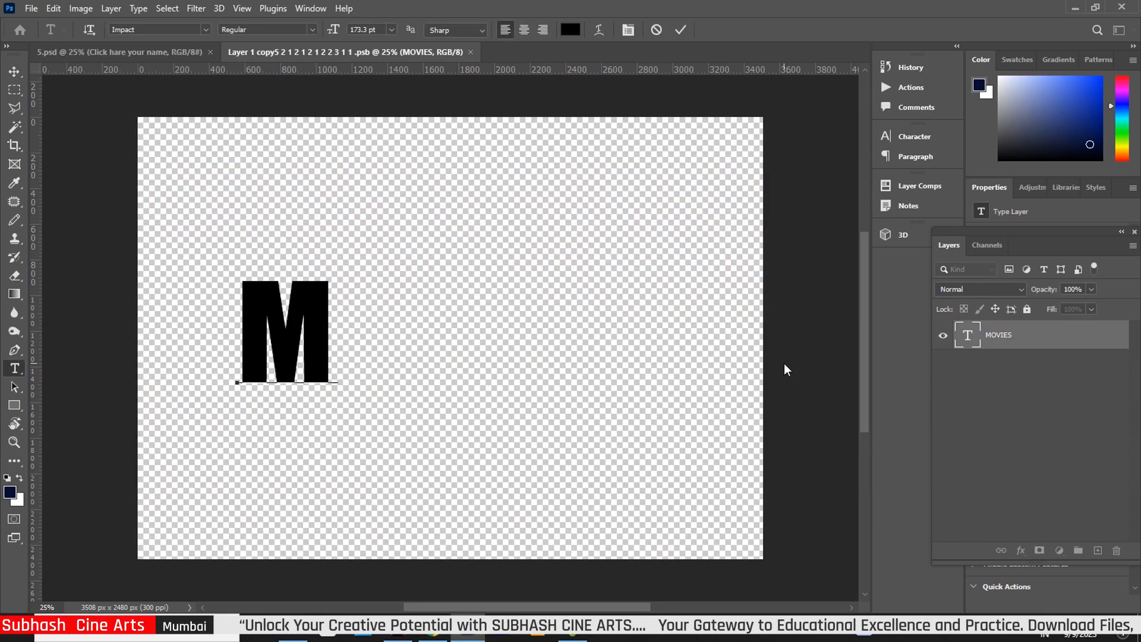
text(OVI)
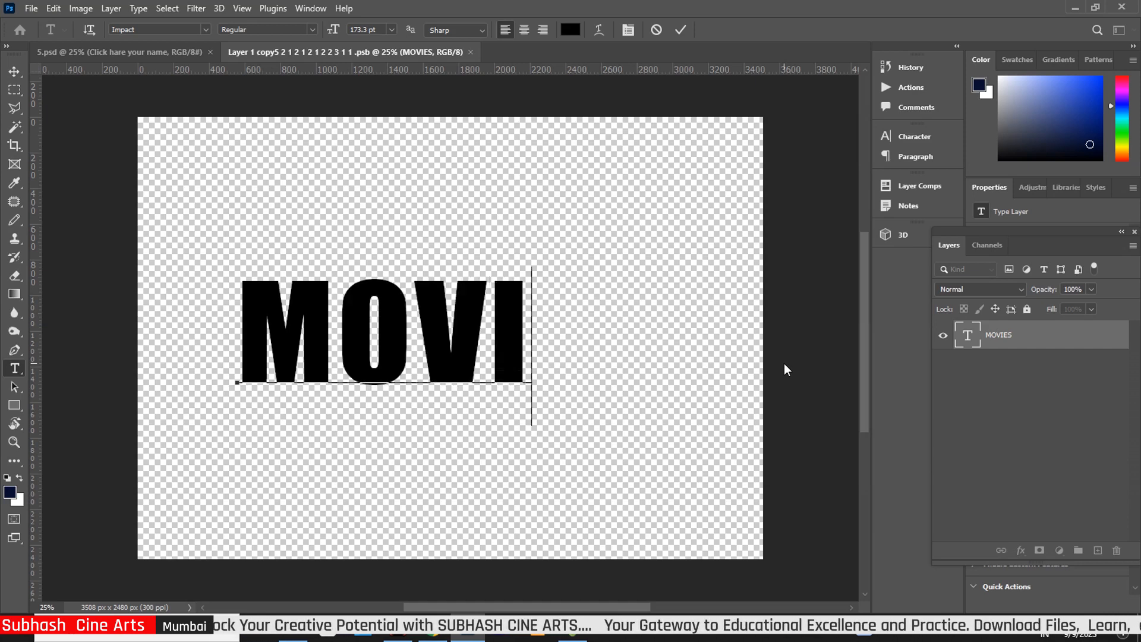
text(ES)
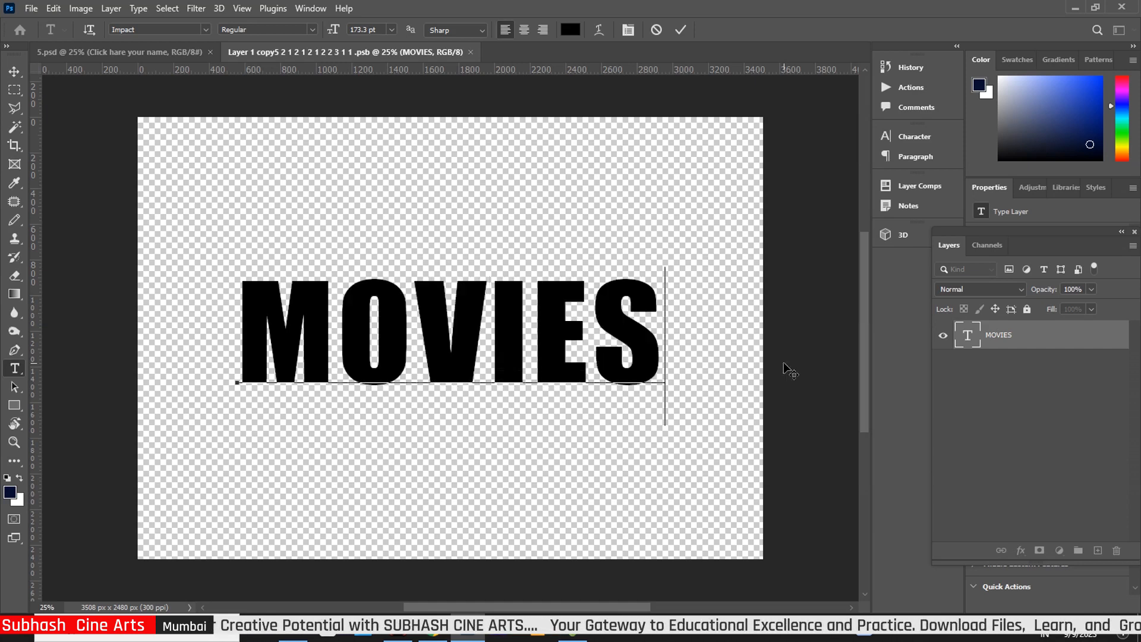
click(15, 71)
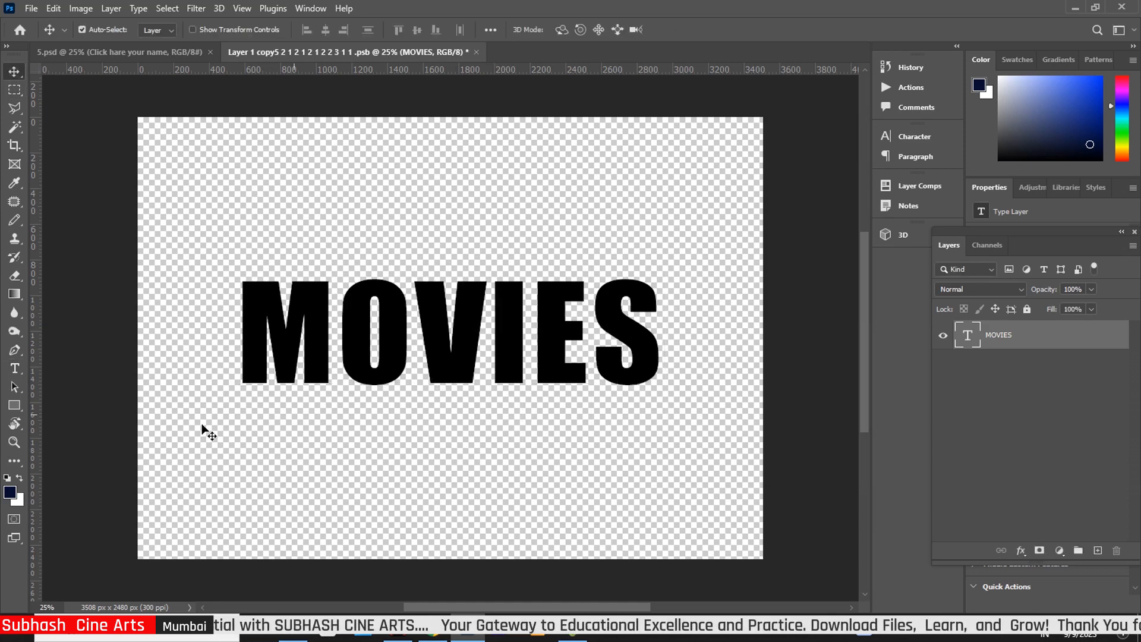
Switch the MOVIES text font from Impact to Masque
click(15, 369)
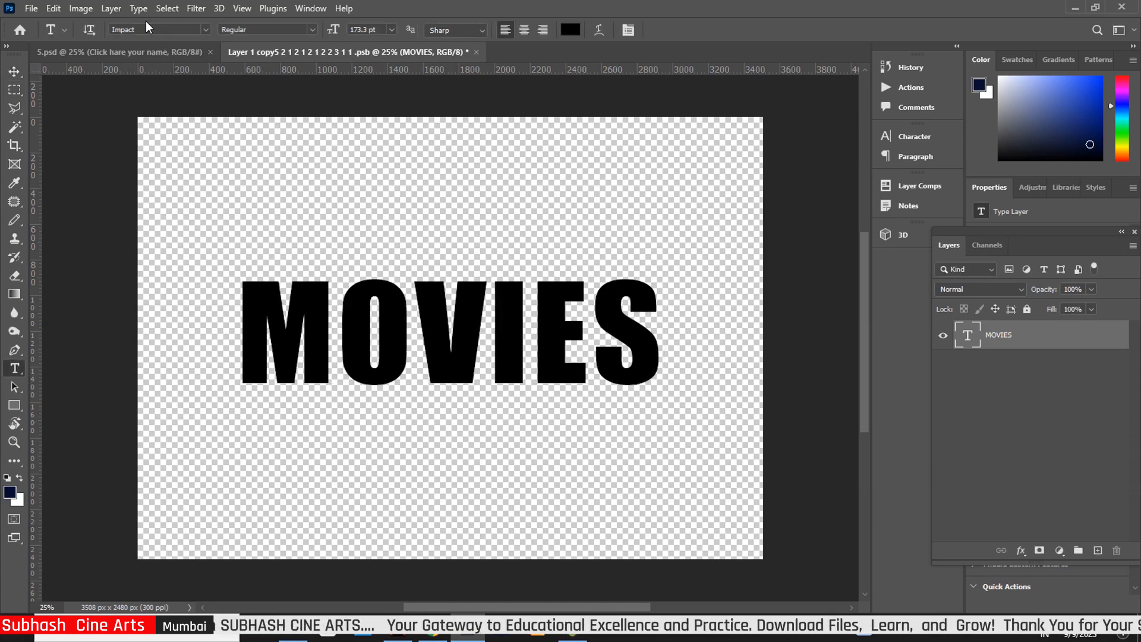
click(205, 28)
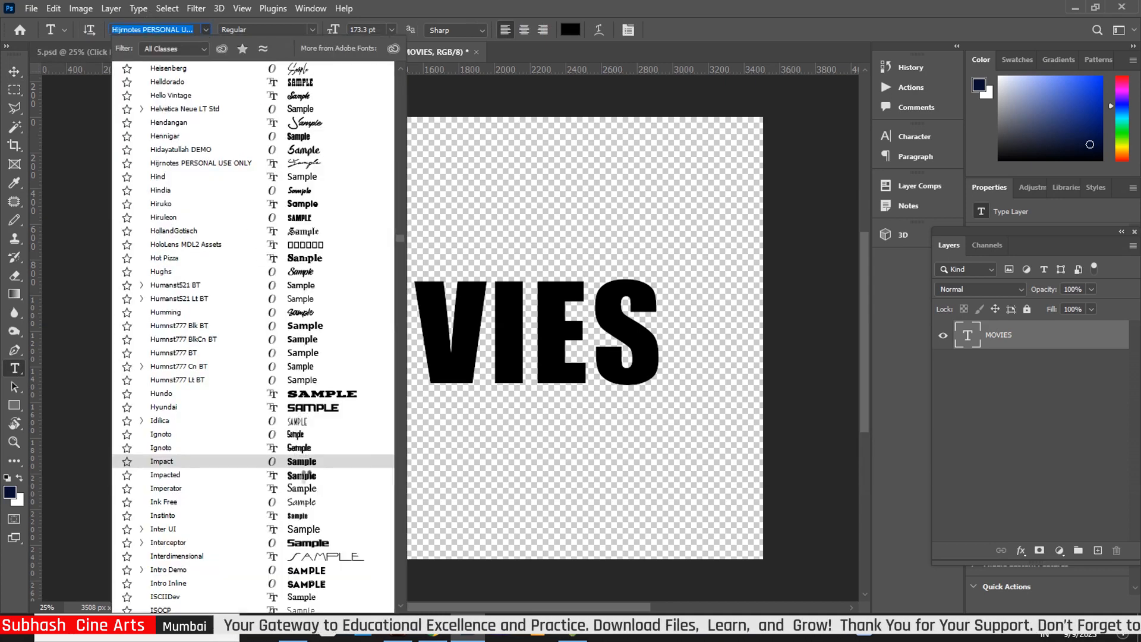
click(307, 463)
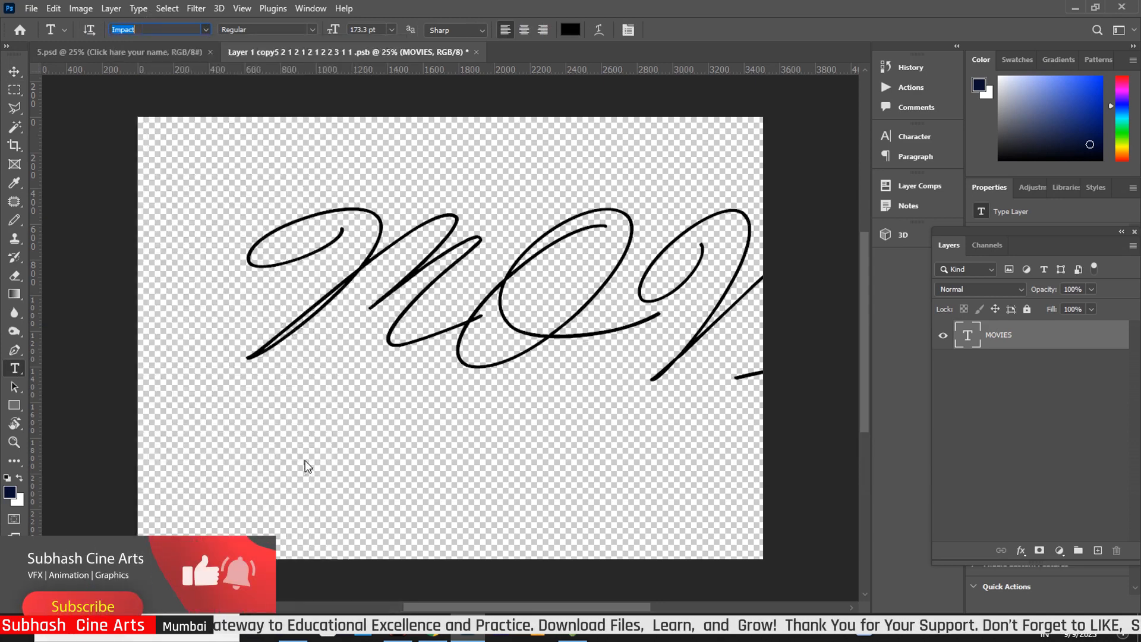
click(205, 29)
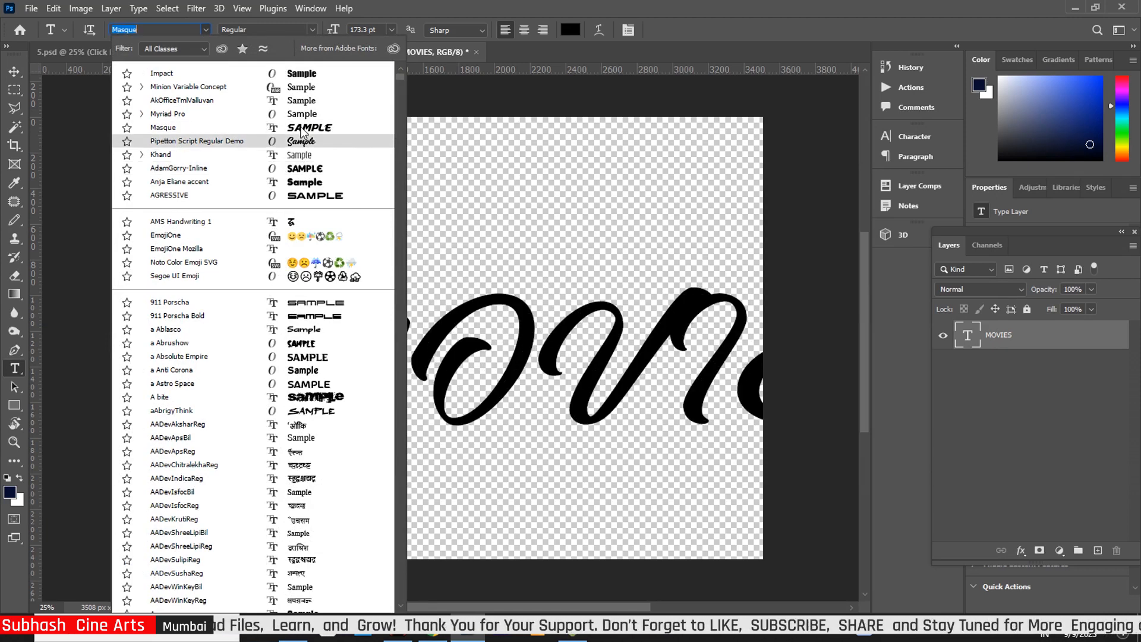
click(301, 128)
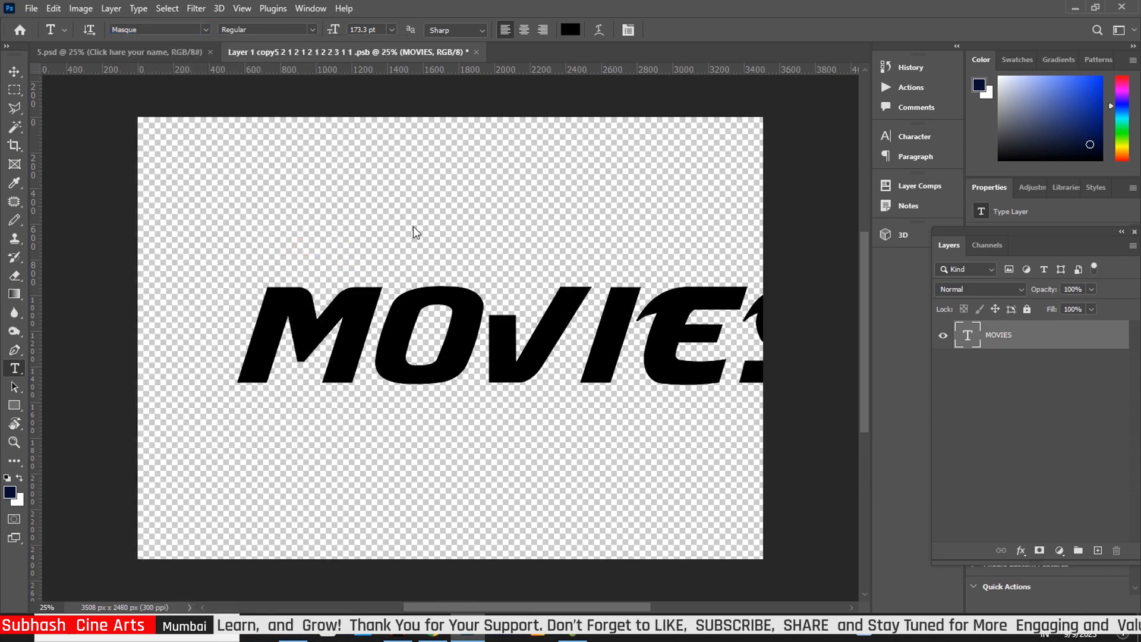
key(ctrl+t)
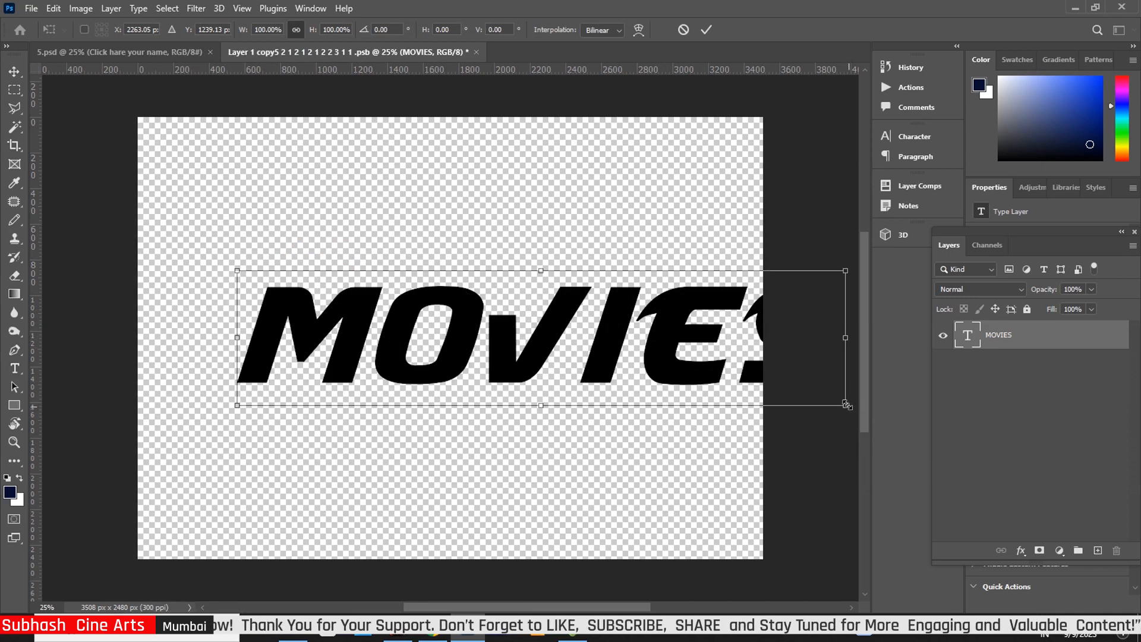
Scale the MOVIES text to 87.94%, commit, and close the smart object document
drag(847, 405, 719, 378)
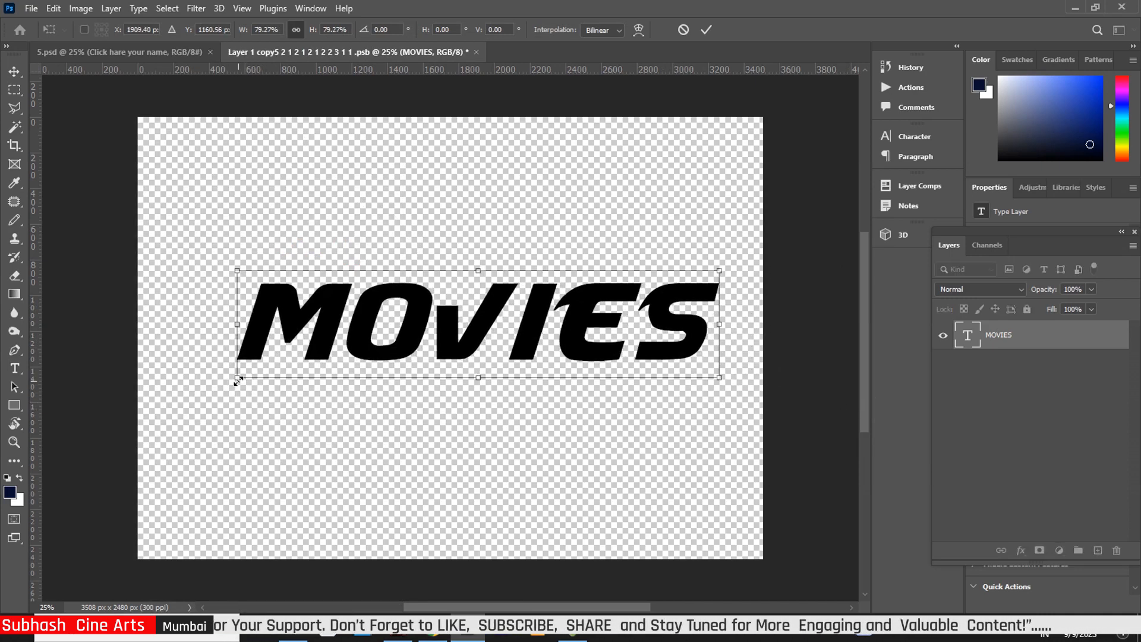
drag(238, 379, 189, 411)
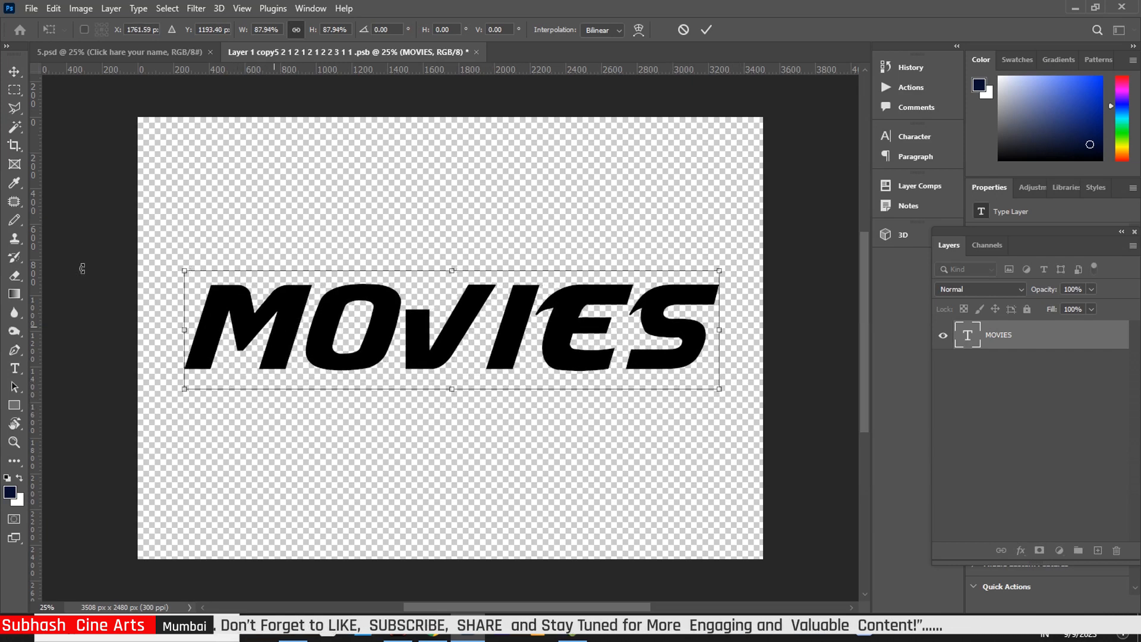
click(18, 71)
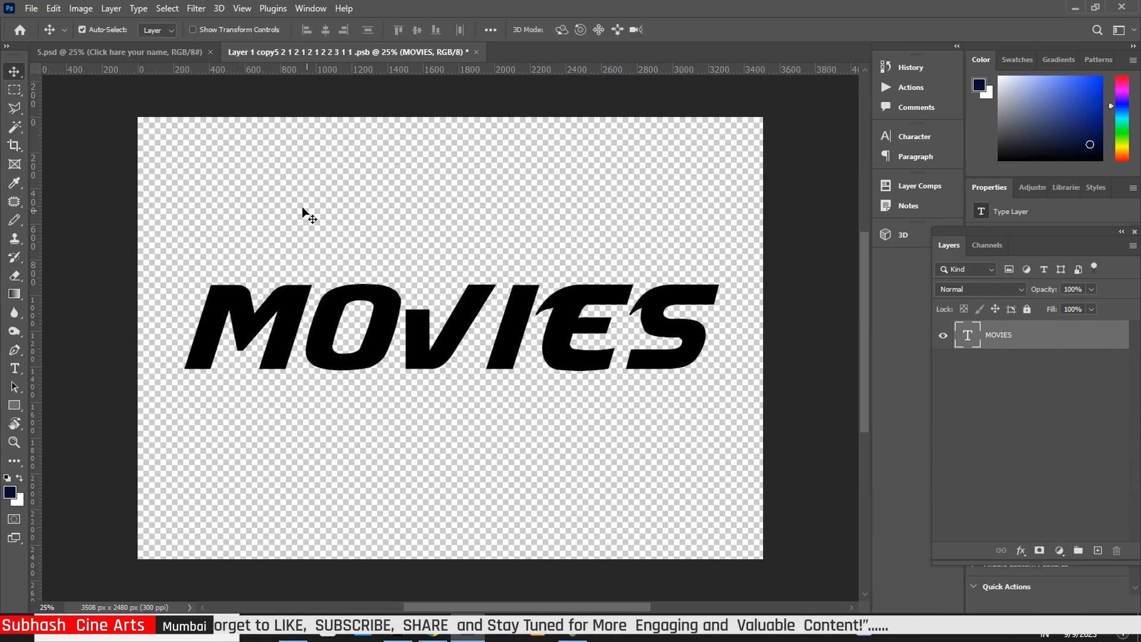
click(475, 53)
Save the smart object, then move the Light copy 3 flare right and down over the S
click(515, 240)
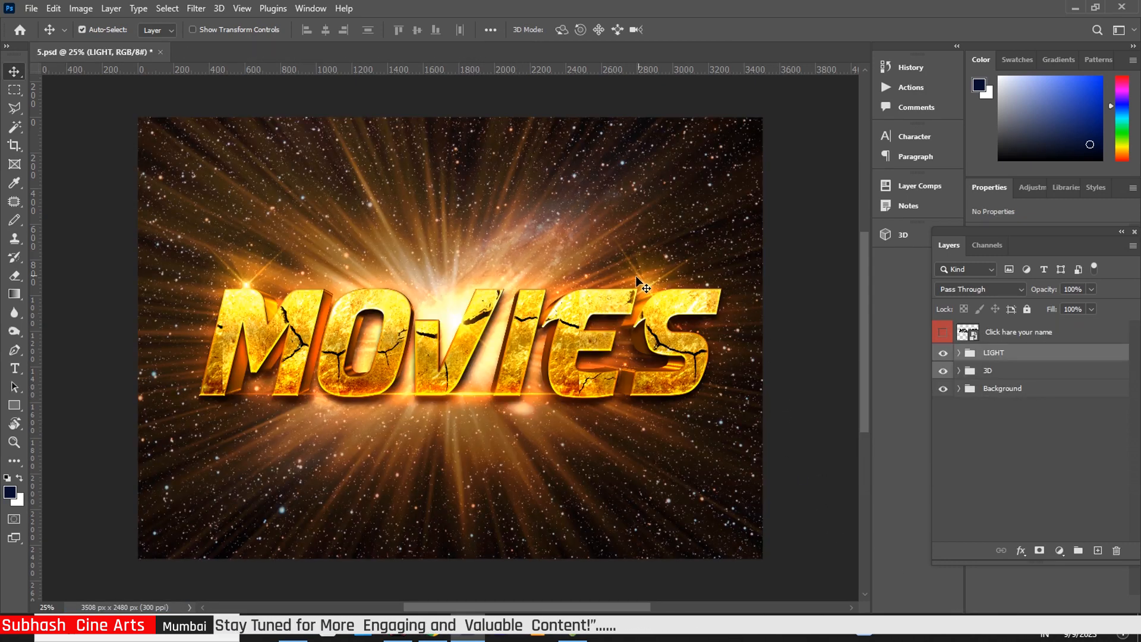
click(648, 284)
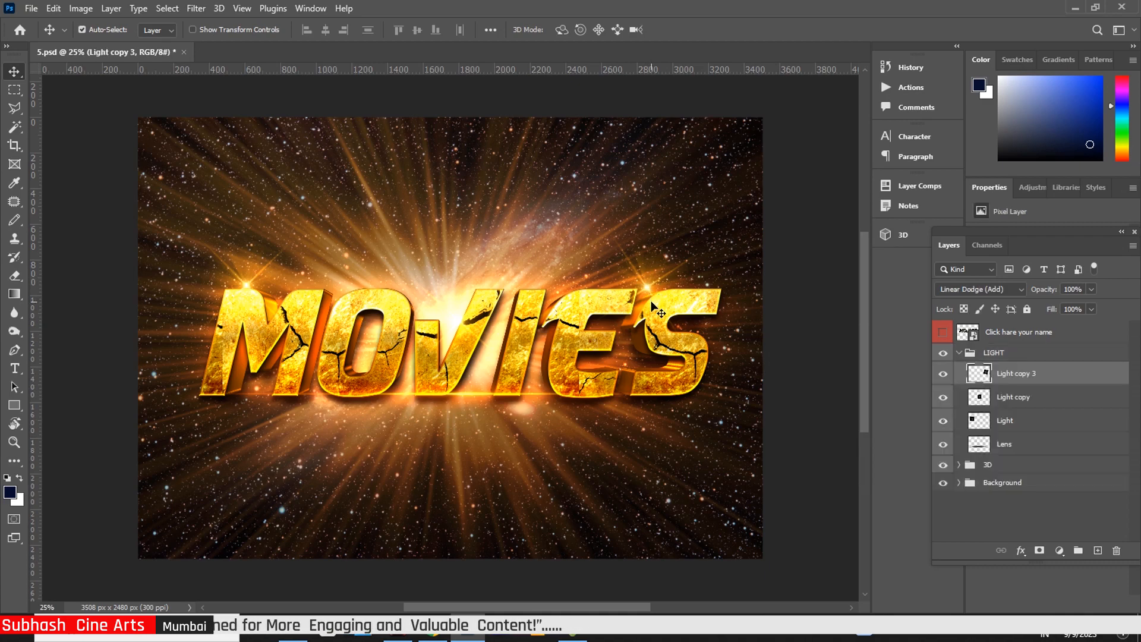
key(ctrl+t)
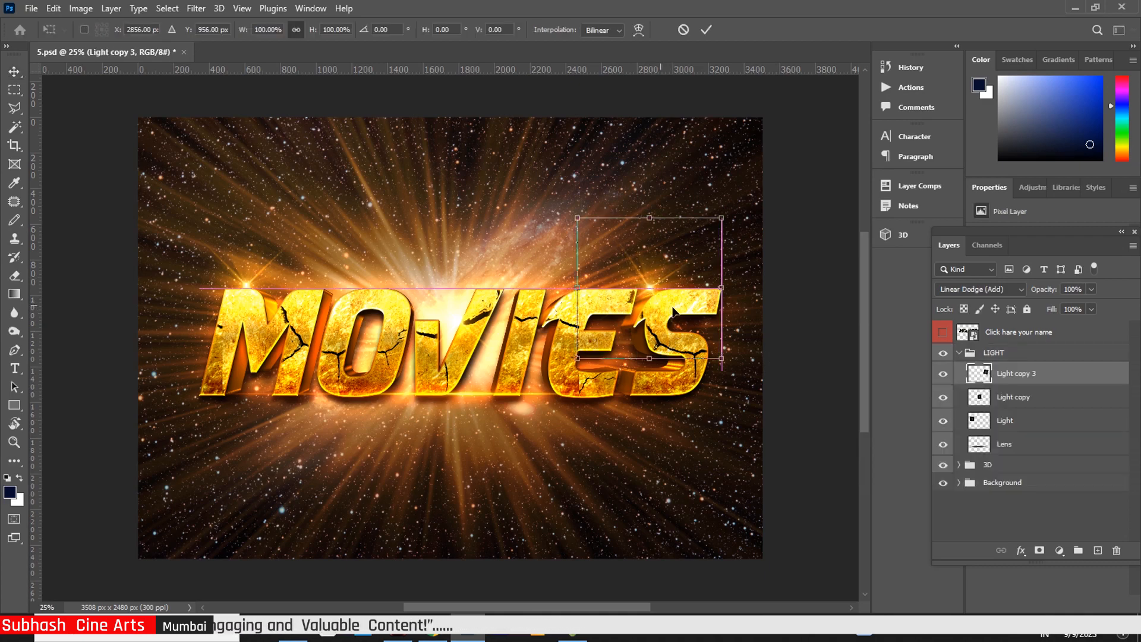
drag(676, 313, 680, 313)
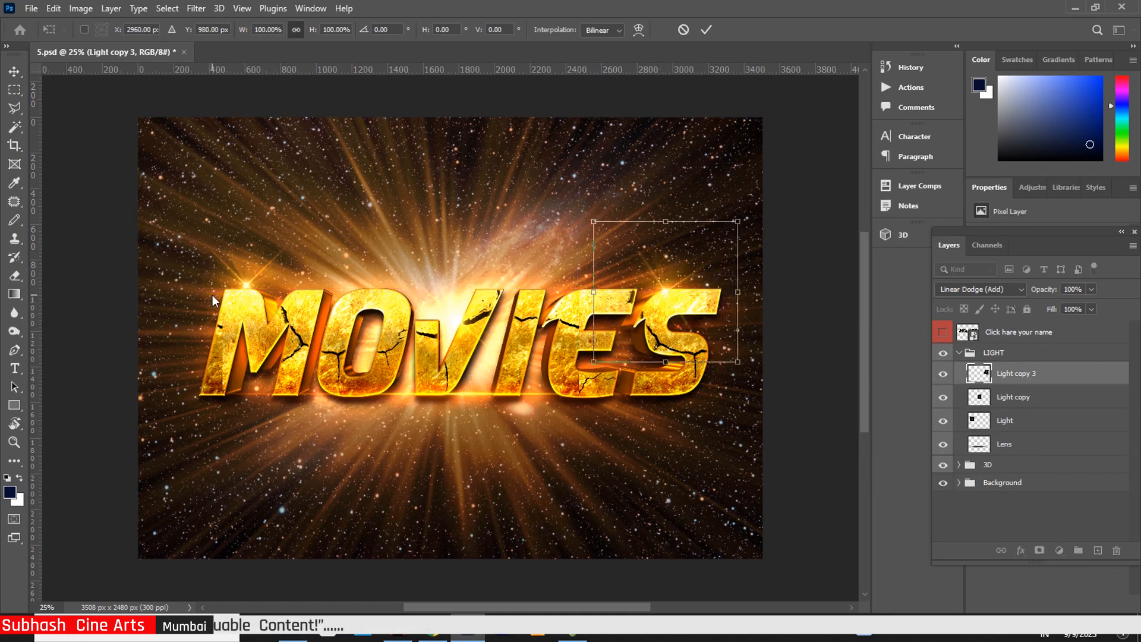
key(Return)
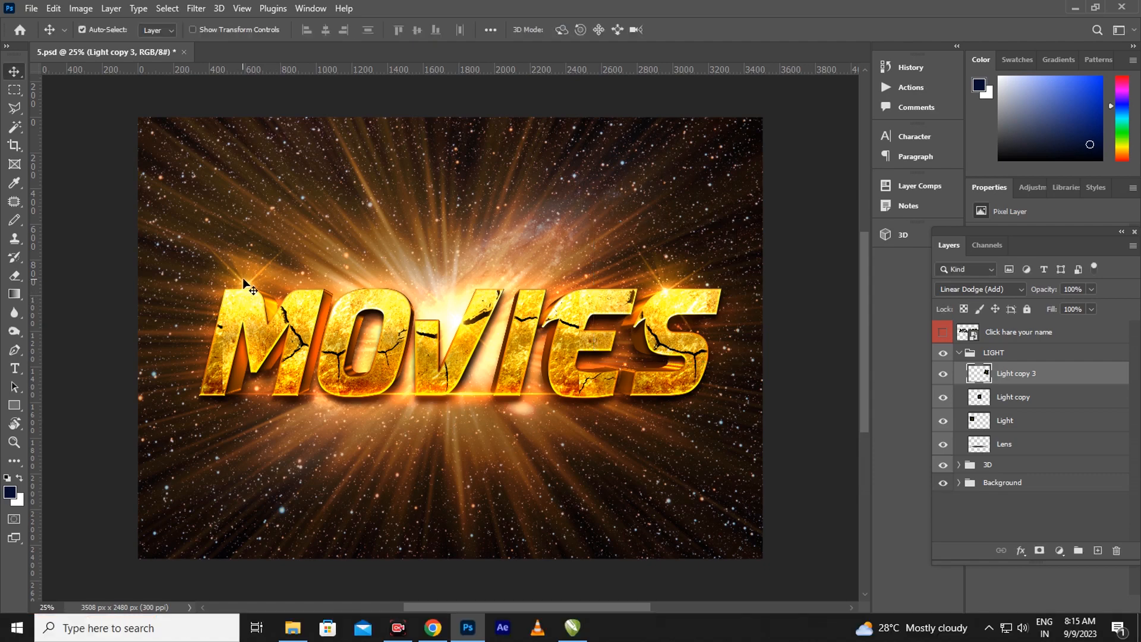
key(ctrl+t)
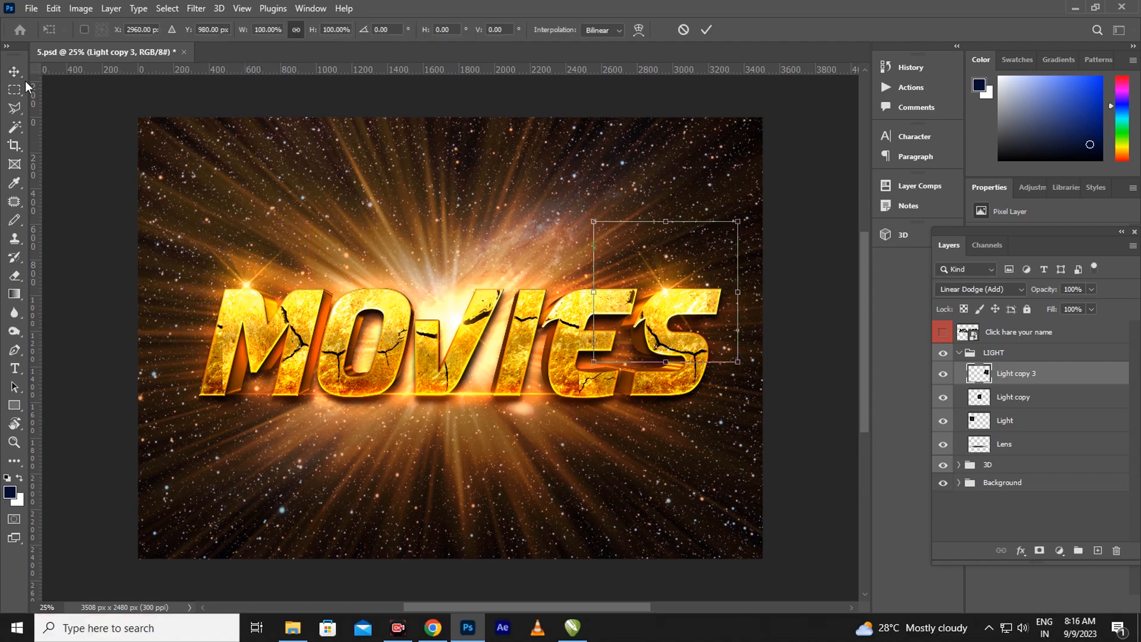
key(Return)
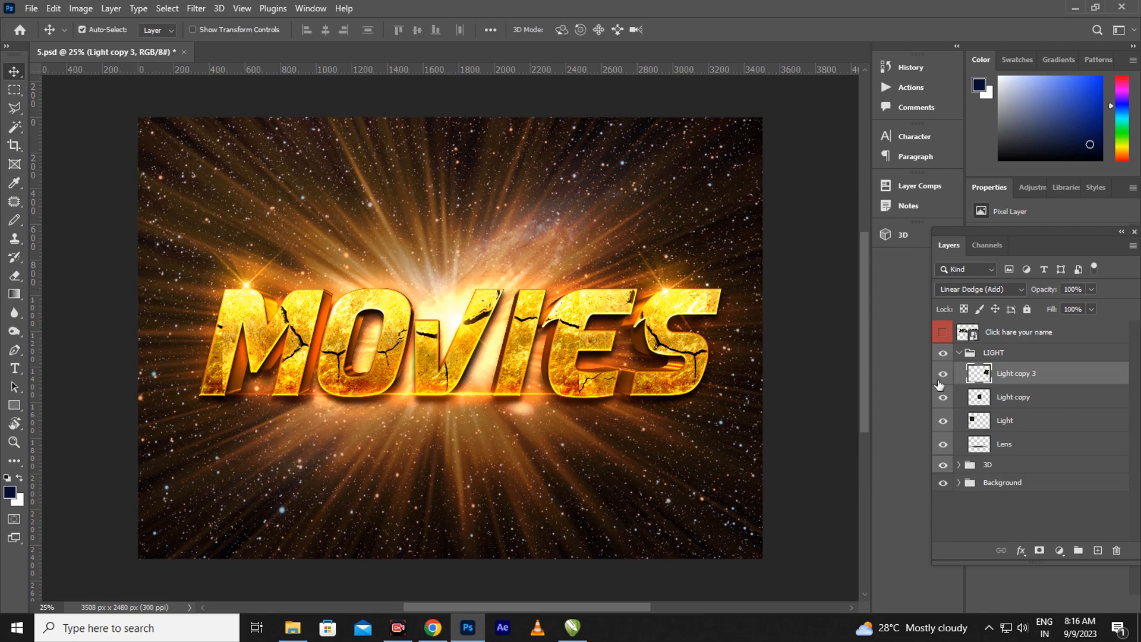
Nudge the Light copy flare slightly right to X 1833 px, Y 1144 px
click(1022, 404)
key(ctrl+t)
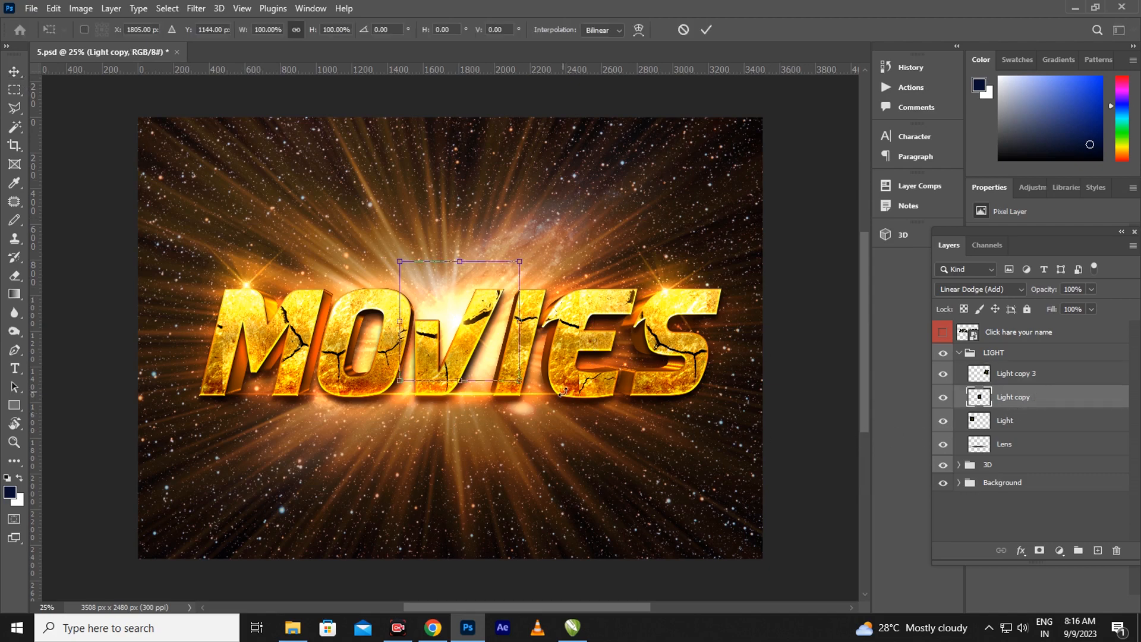
key(Right)
key(Right)
key(Right)
key(Right)
key(Right)
key(Right)
key(Right)
key(Right)
key(Right)
key(Right)
key(Right)
key(Right)
key(Right)
key(Right)
key(Right)
key(Right)
key(Right)
key(Right)
key(Right)
key(Right)
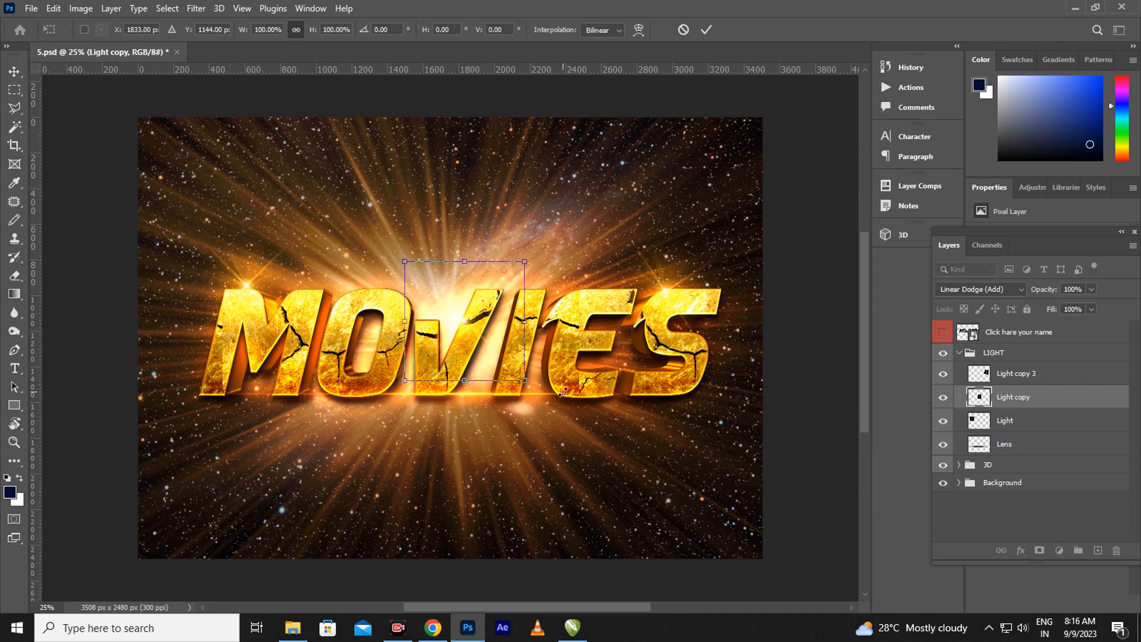
Commit the Light copy flare and nudge the Light flare two steps down, three right
key(Return)
click(1031, 425)
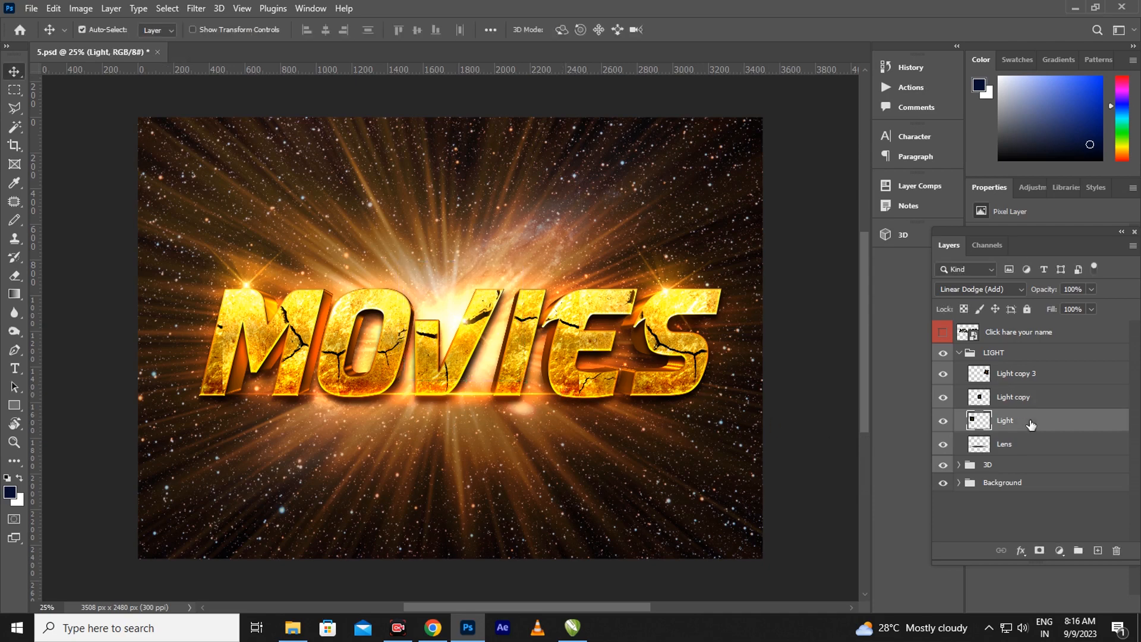
key(ctrl+t)
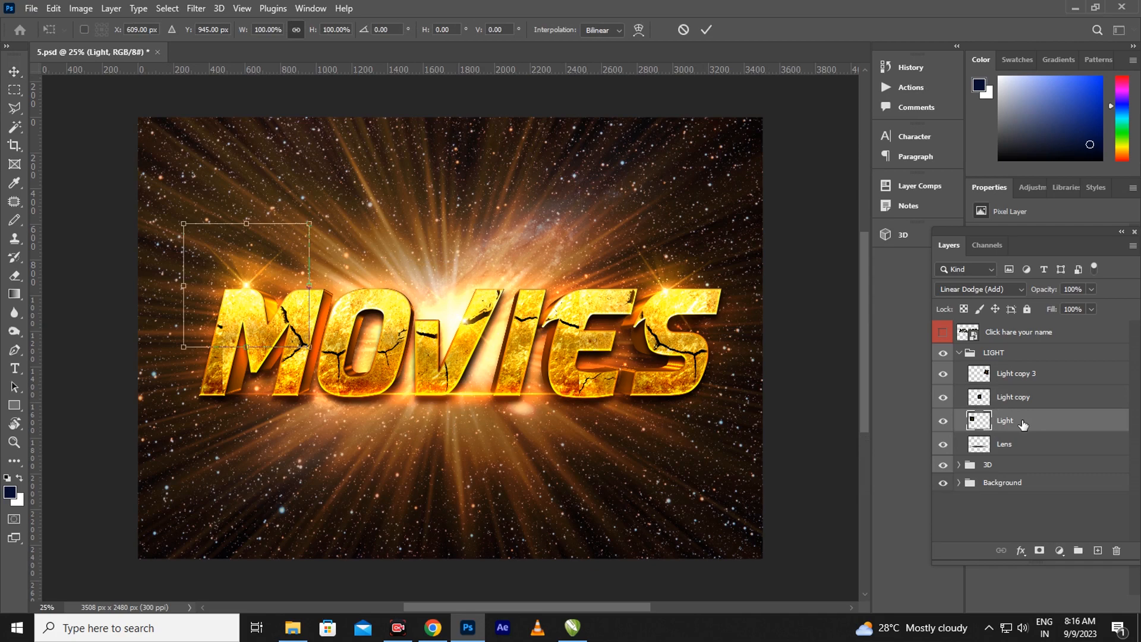
key(Down)
key(Down)
key(Down)
key(Down)
key(Down)
key(Down)
key(Down)
key(Down)
key(Down)
key(Down)
key(Down)
key(Down)
key(Down)
key(Down)
key(Down)
key(Down)
key(Down)
key(Down)
key(Down)
key(Down)
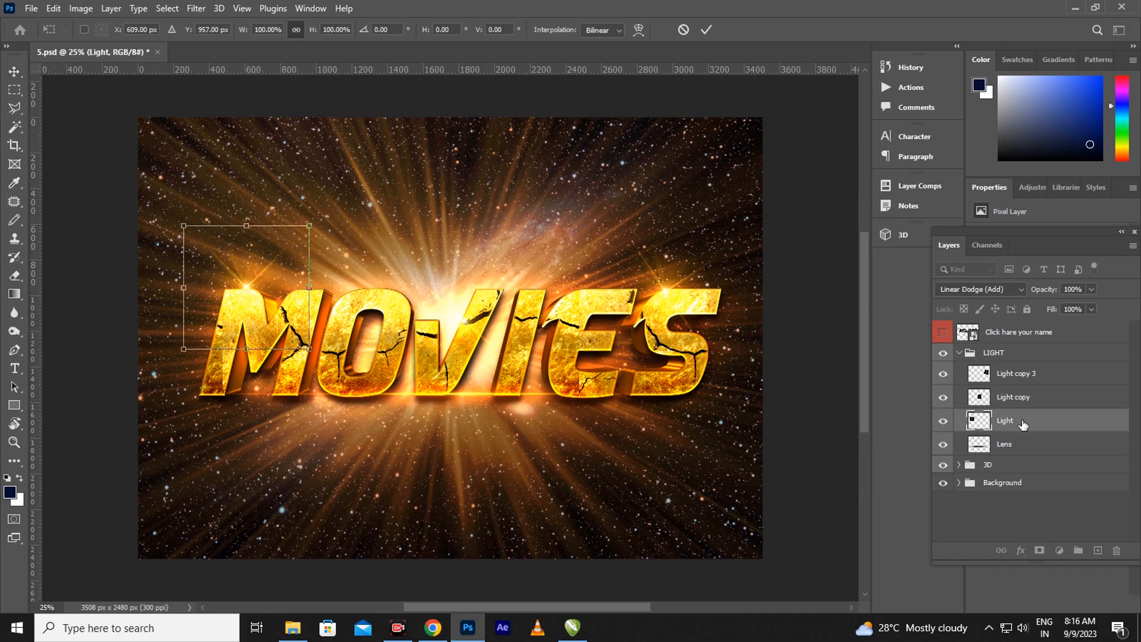
key(Down)
key(Down)
key(Down)
key(Down)
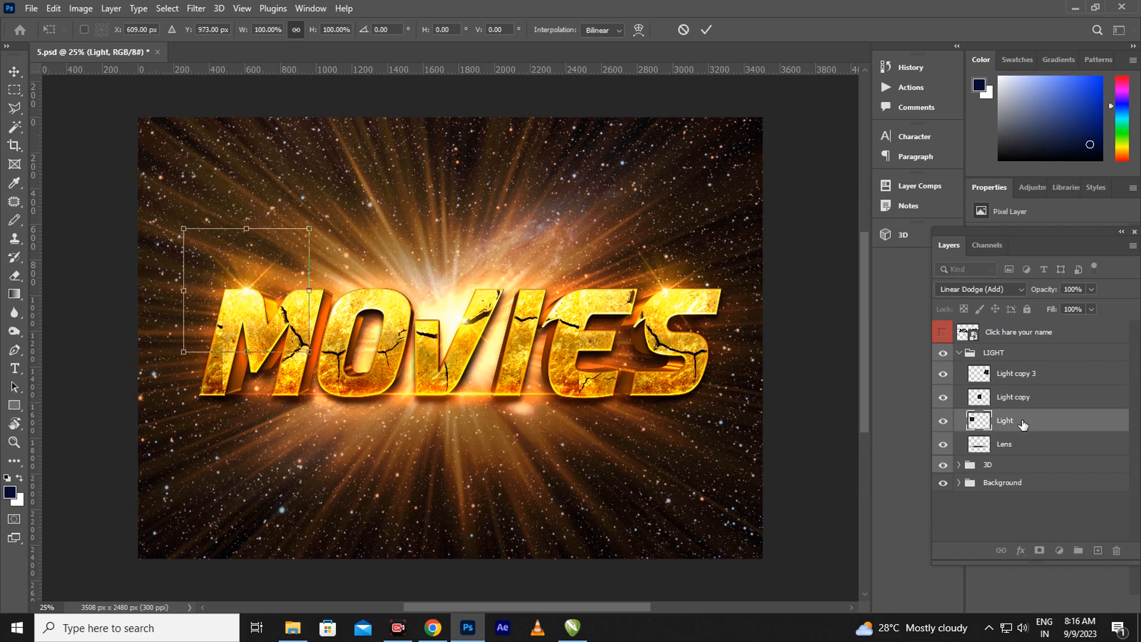
key(Right)
key(Right)
key(Right)
key(Right)
key(Right)
key(Right)
key(Right)
key(Right)
key(Right)
key(Right)
key(Right)
key(Right)
key(Right)
key(Right)
key(Right)
key(Right)
key(Right)
key(Right)
key(Right)
key(Right)
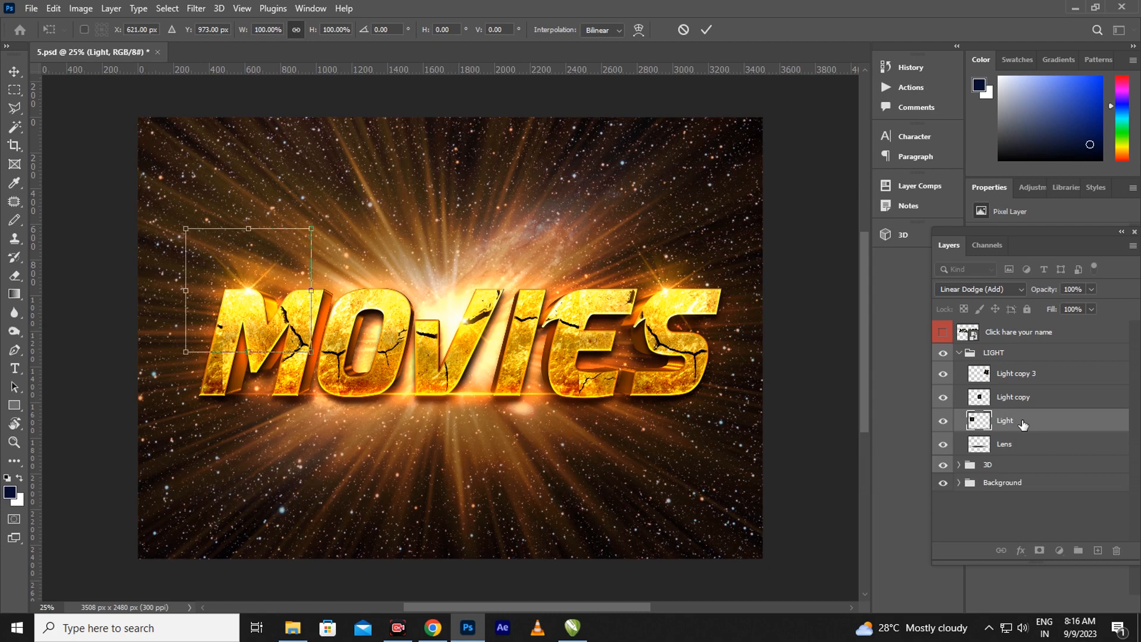
key(Right)
key(Right)
key(Right)
key(Right)
key(Right)
key(Right)
key(Right)
key(Right)
key(Right)
key(Right)
key(Right)
key(Right)
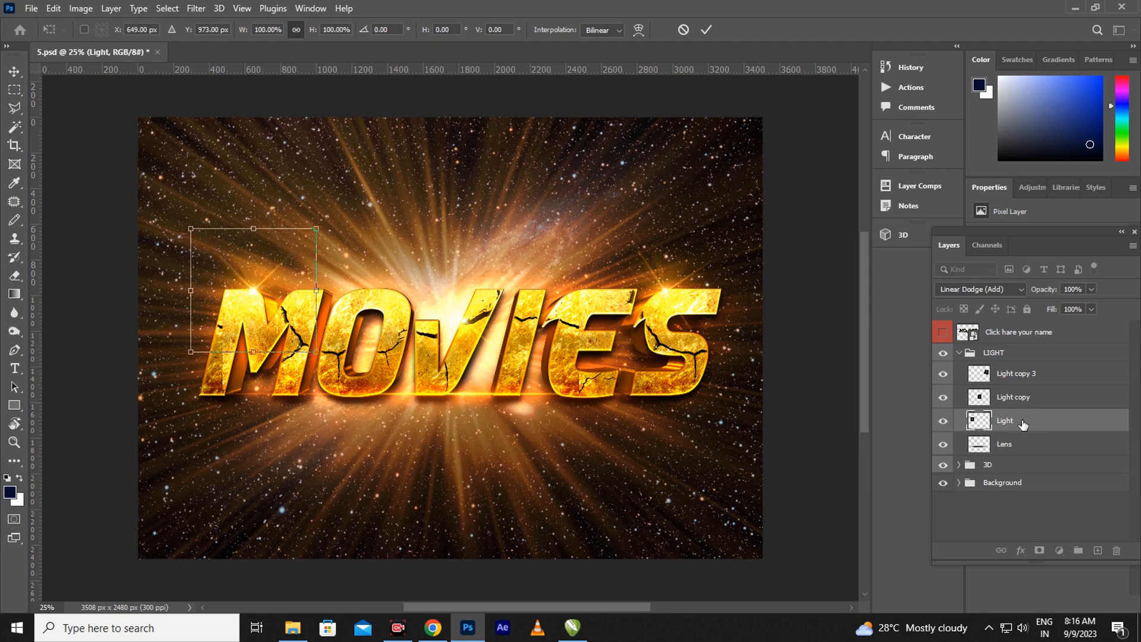
key(Right)
key(Right)
key(Right)
key(Right)
key(Return)
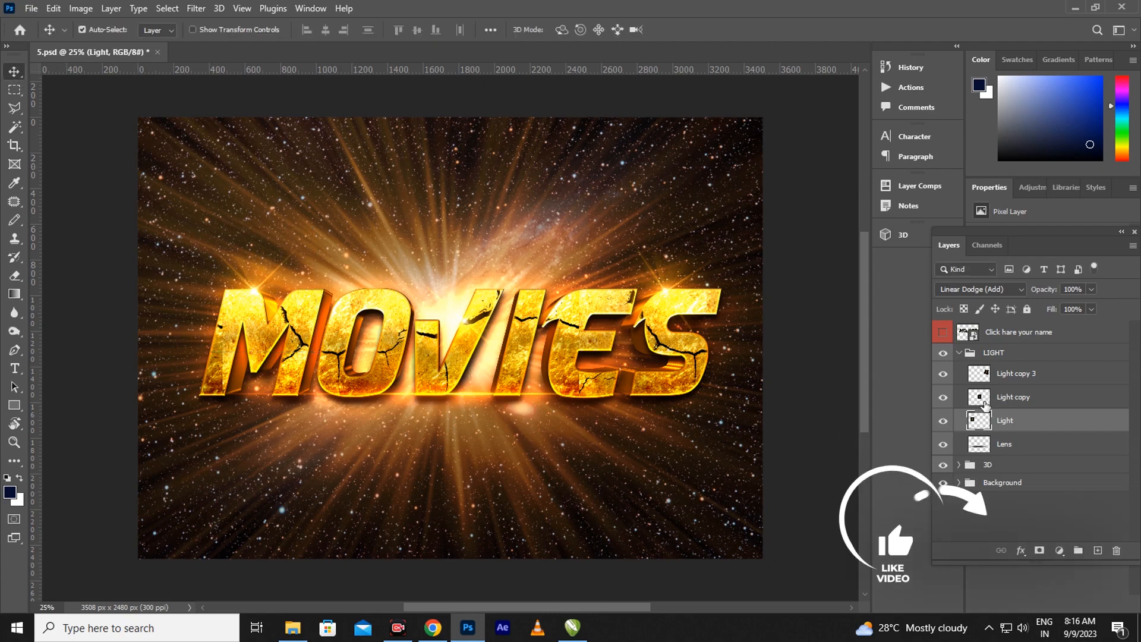
Nudge the Lens glow three steps left to X 1720 px
click(1009, 447)
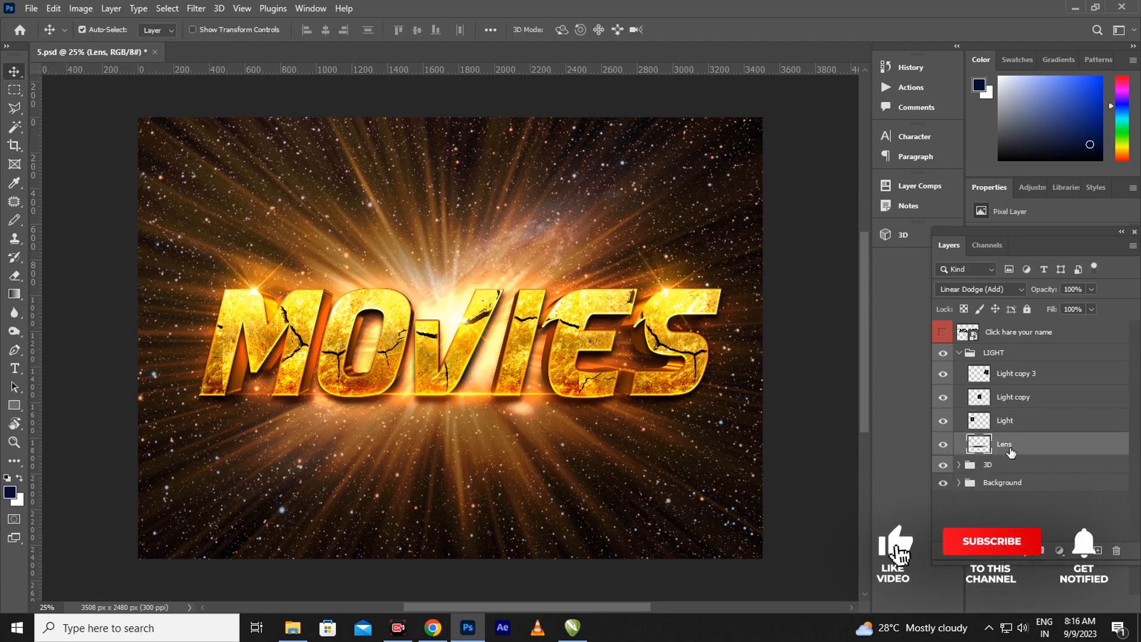
key(ctrl+t)
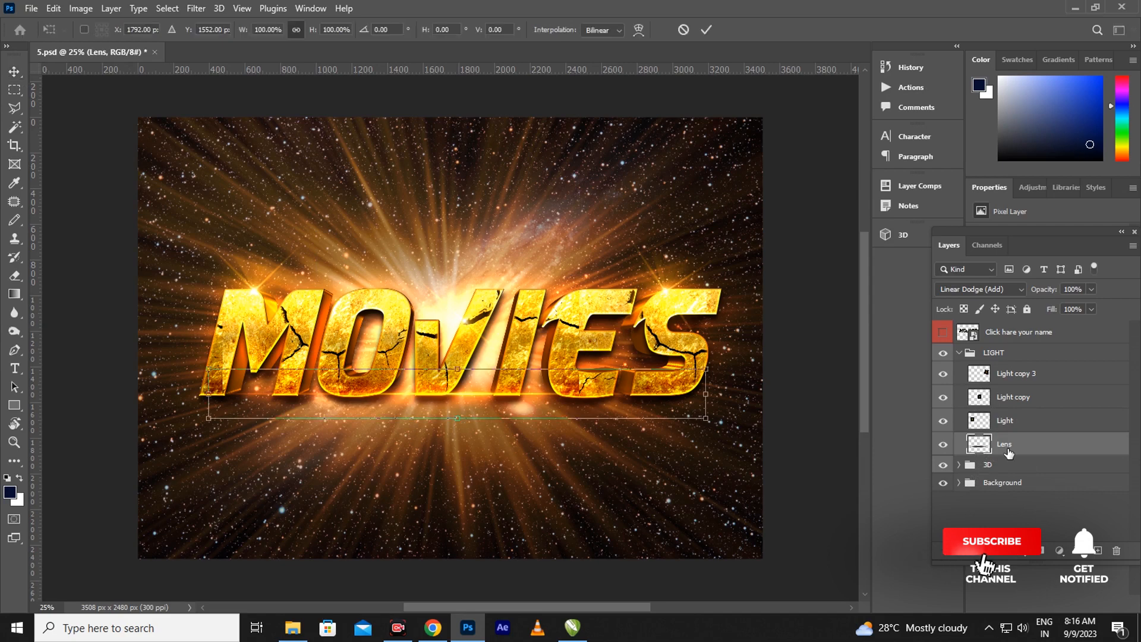
key(Left)
key(Left)
key(Left)
key(Left)
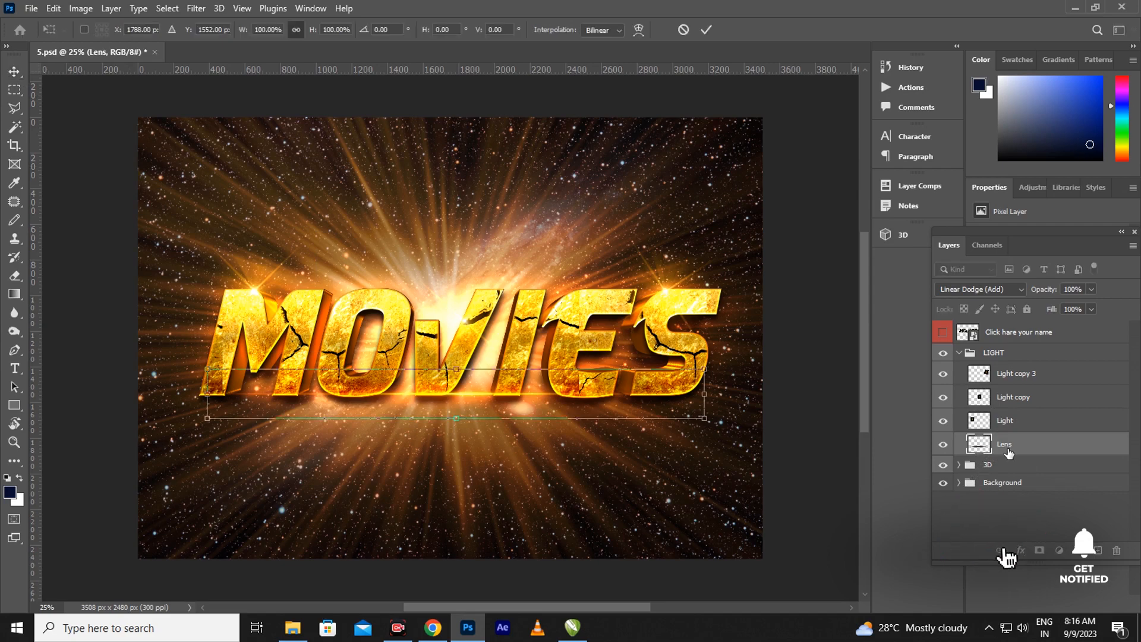
key(Left)
key(Left)
key(Left)
key(Left)
key(Left)
key(Left)
key(Left)
key(Left)
key(Left)
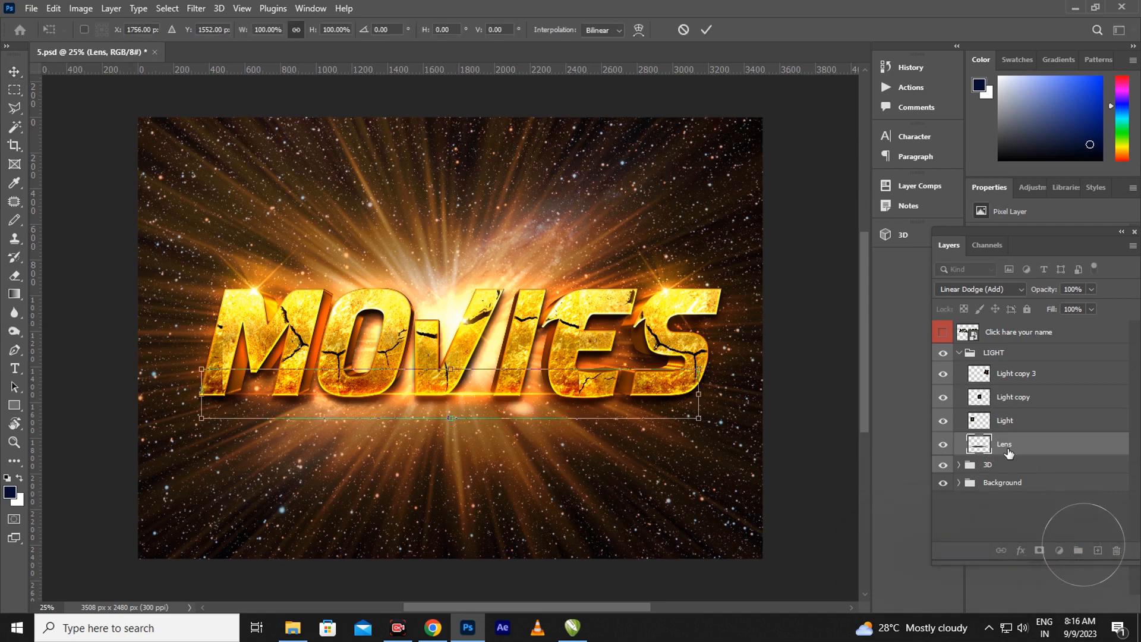
key(Left)
key(Left)
key(Left)
key(Left)
key(Left)
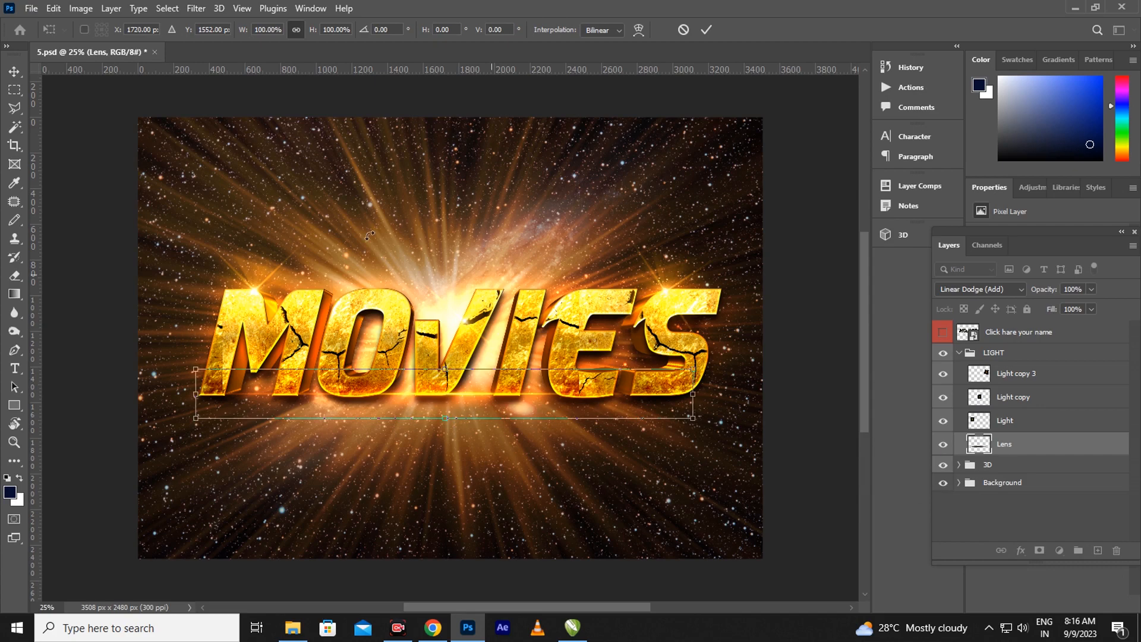
key(Return)
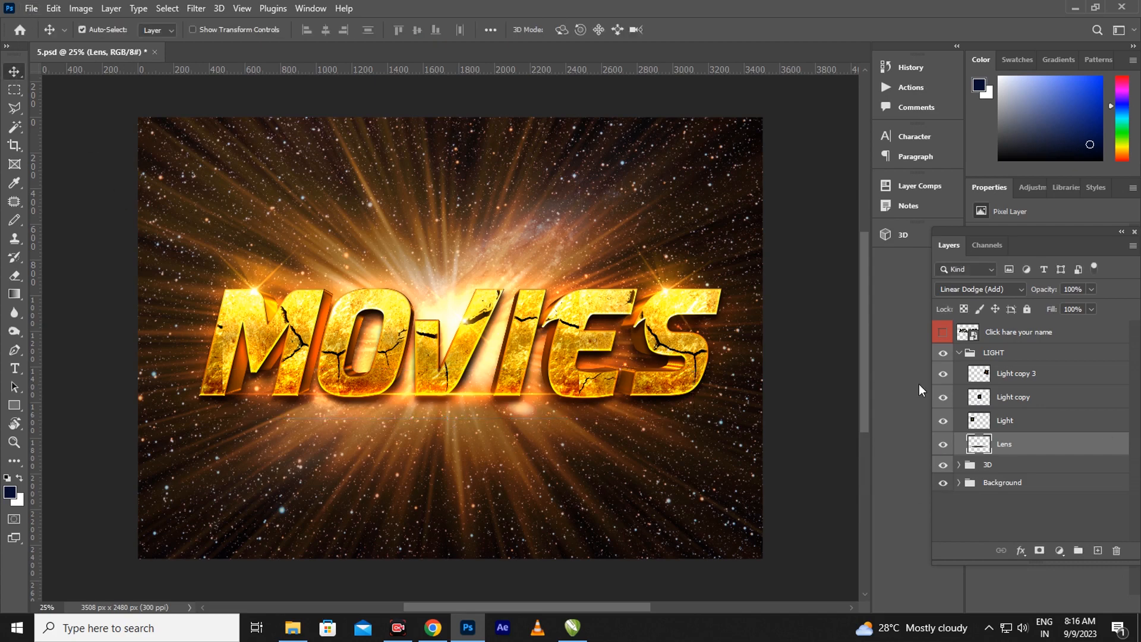
Collapse the LIGHT group, expand the 3D group, and select the 3D layer
click(959, 353)
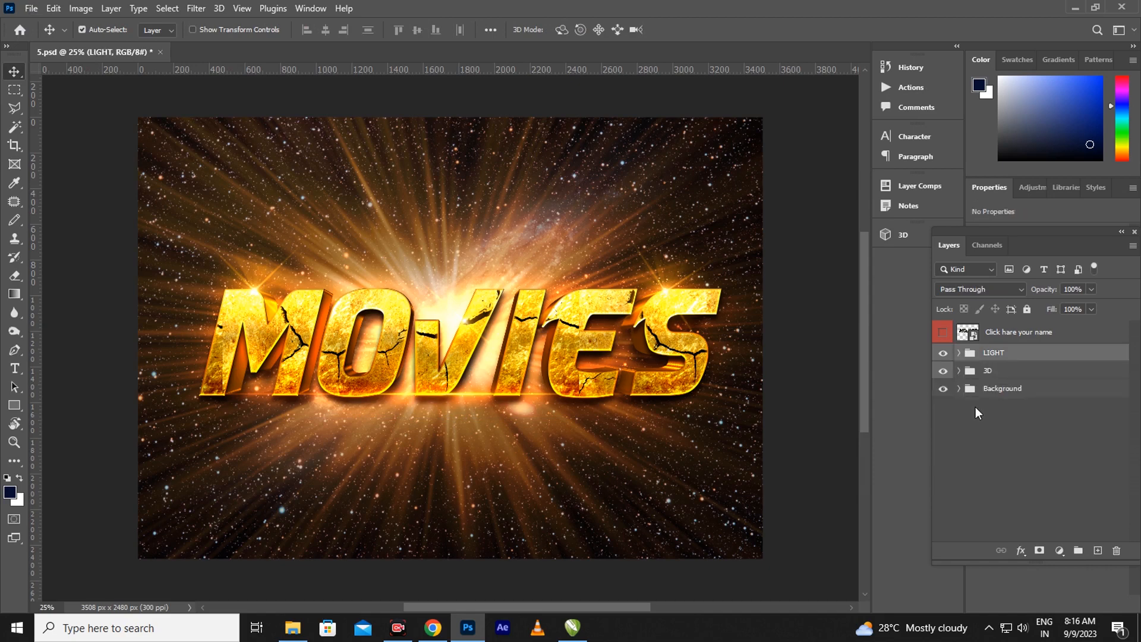
click(958, 372)
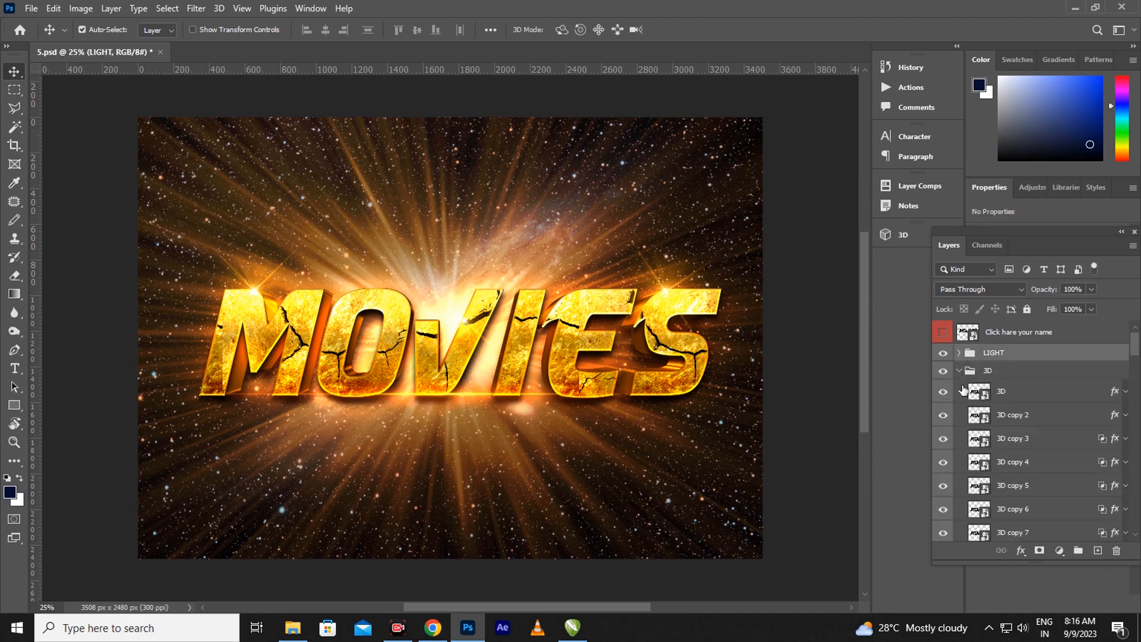
click(1115, 396)
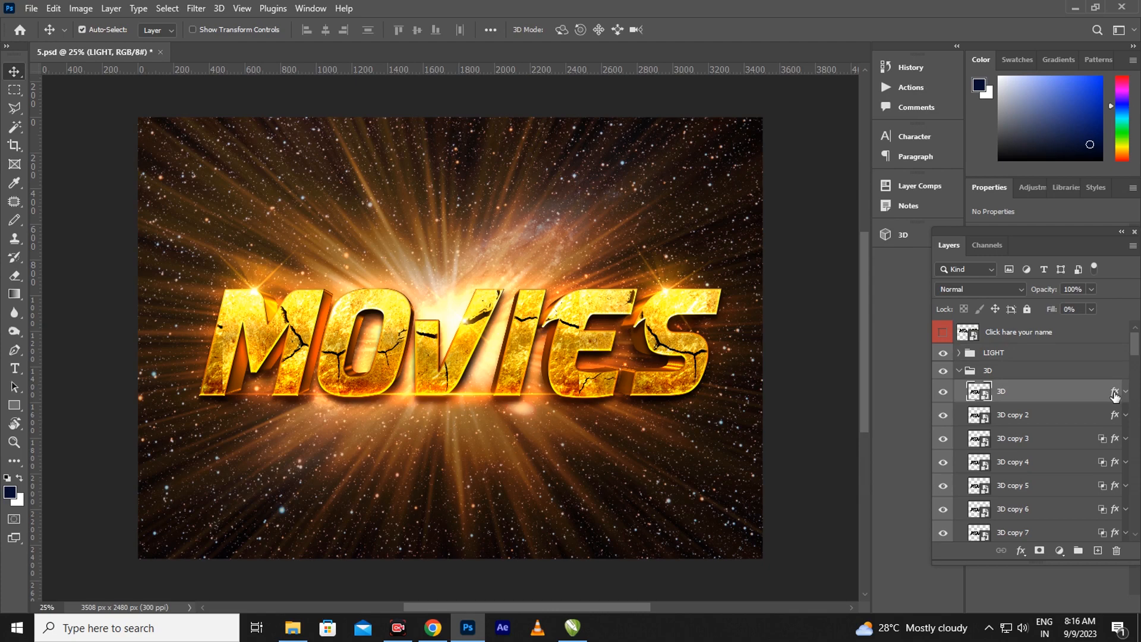
Open the 3D layer's styles and set the Bevel & Emboss size to 18 px
key(h)
double_click(1114, 394)
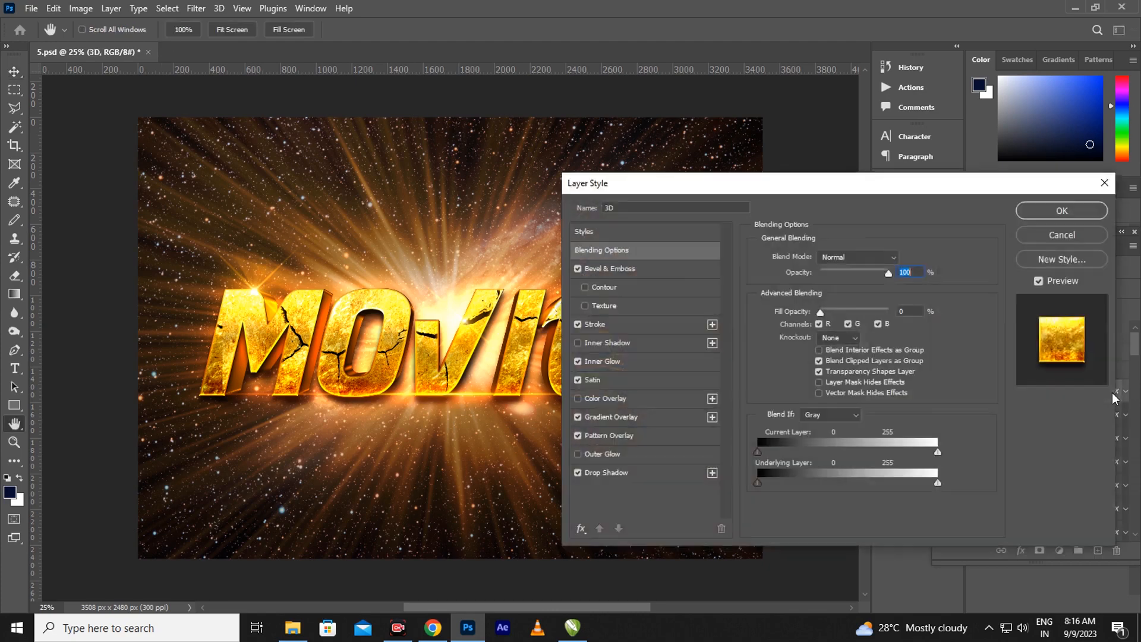
click(636, 272)
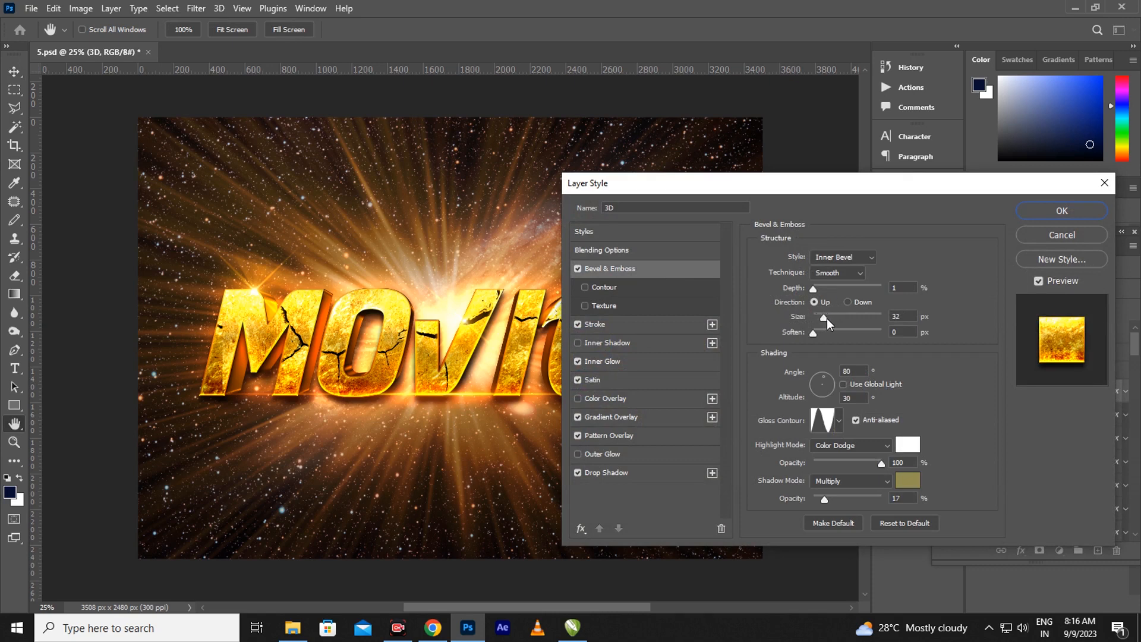
drag(826, 318, 827, 319)
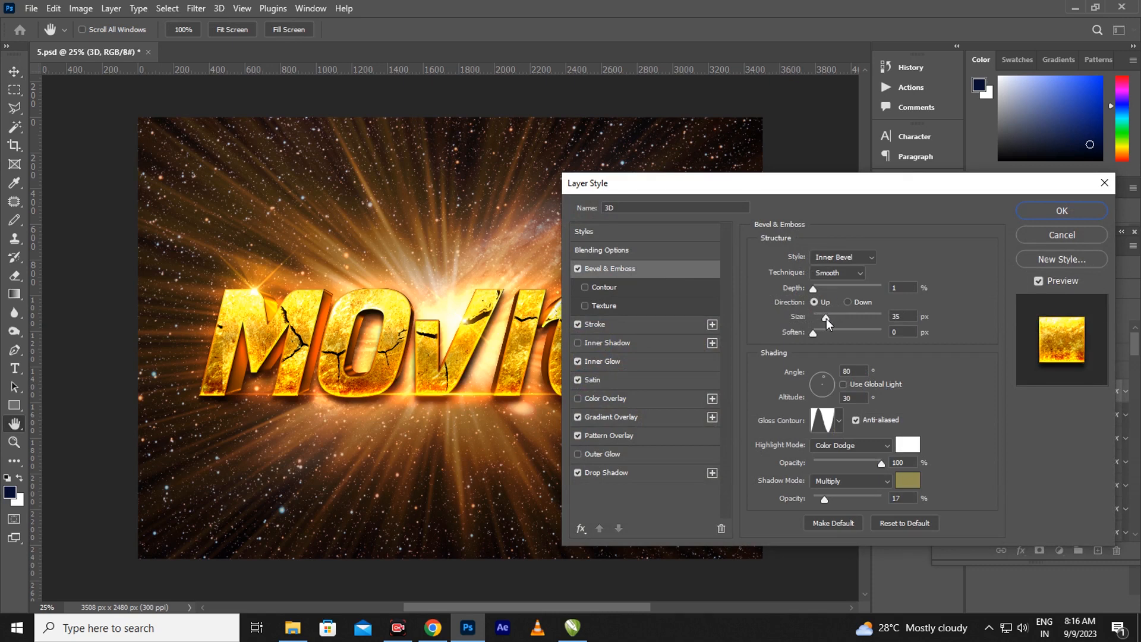
click(823, 318)
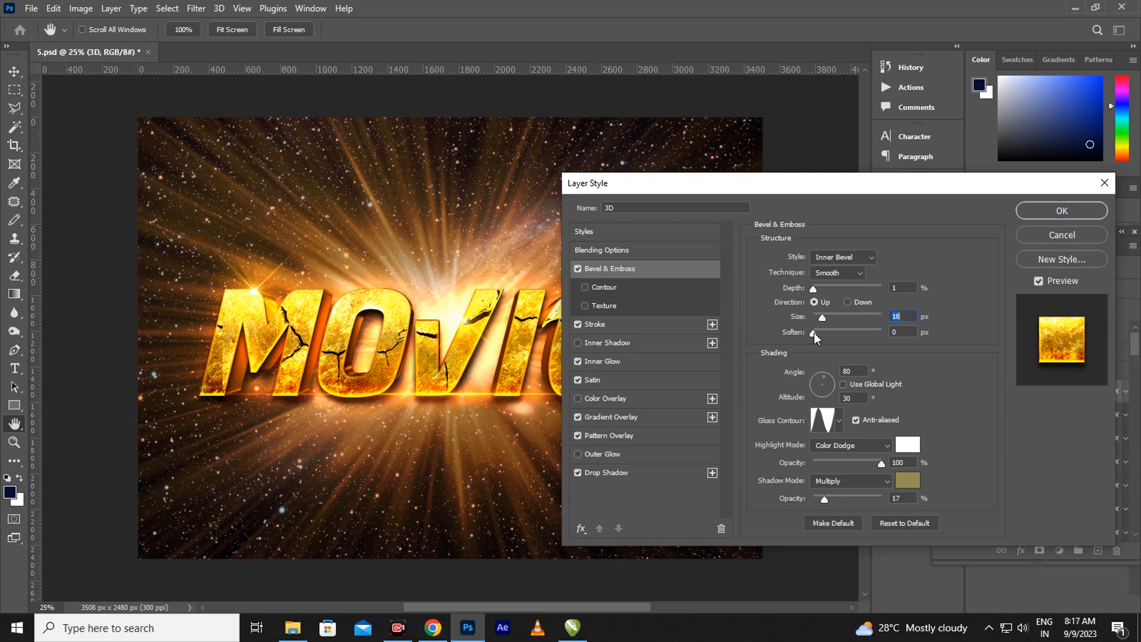
Move the stroke gradient's middle orange stop to location 46
click(612, 324)
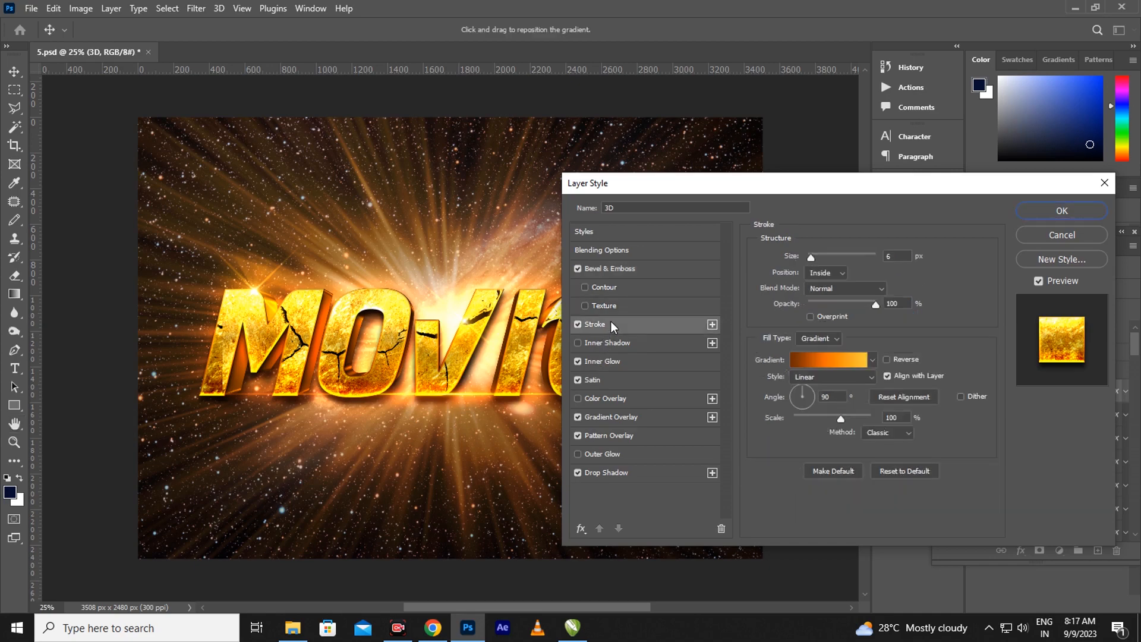
click(847, 360)
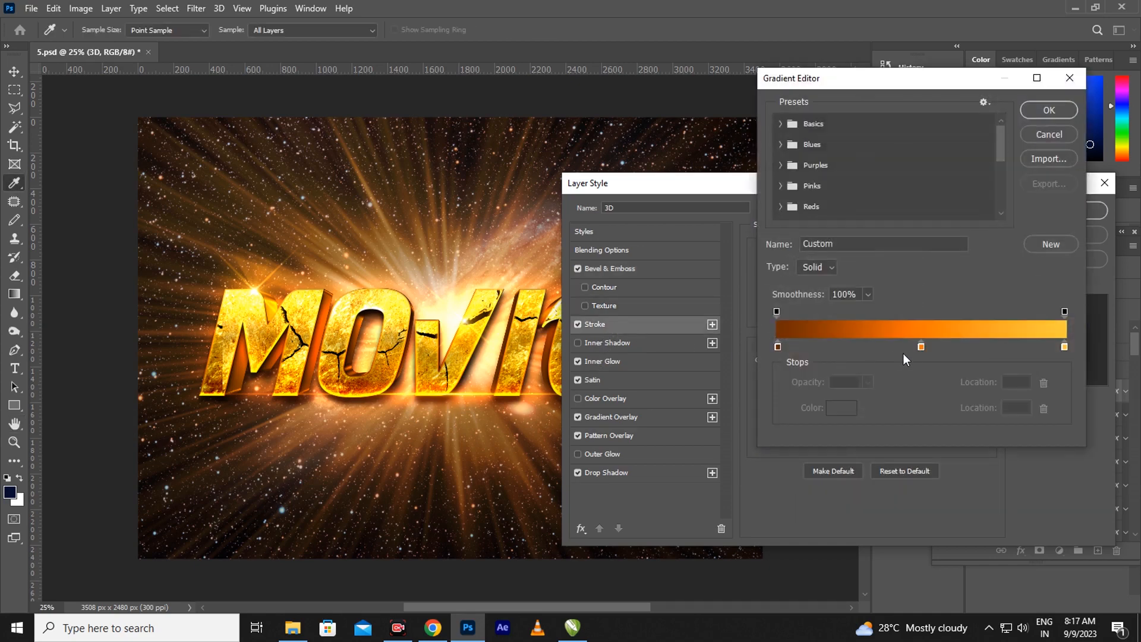
click(921, 347)
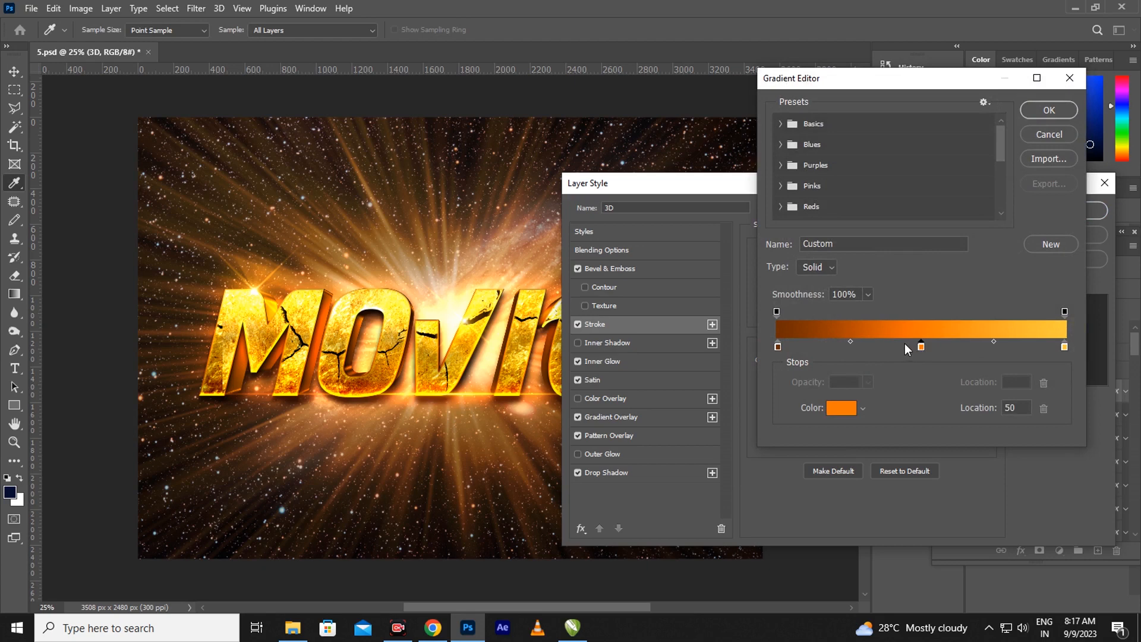
drag(906, 348, 904, 347)
drag(905, 349, 908, 348)
key(Return)
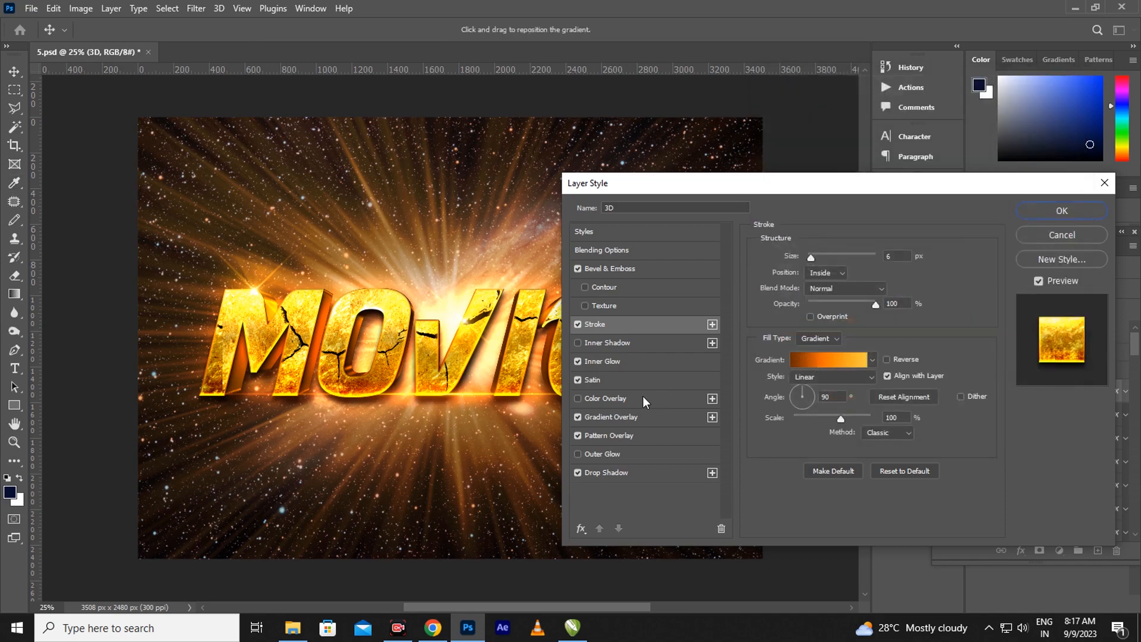
Set the Inner Glow to 93% opacity and 57 px size
click(620, 359)
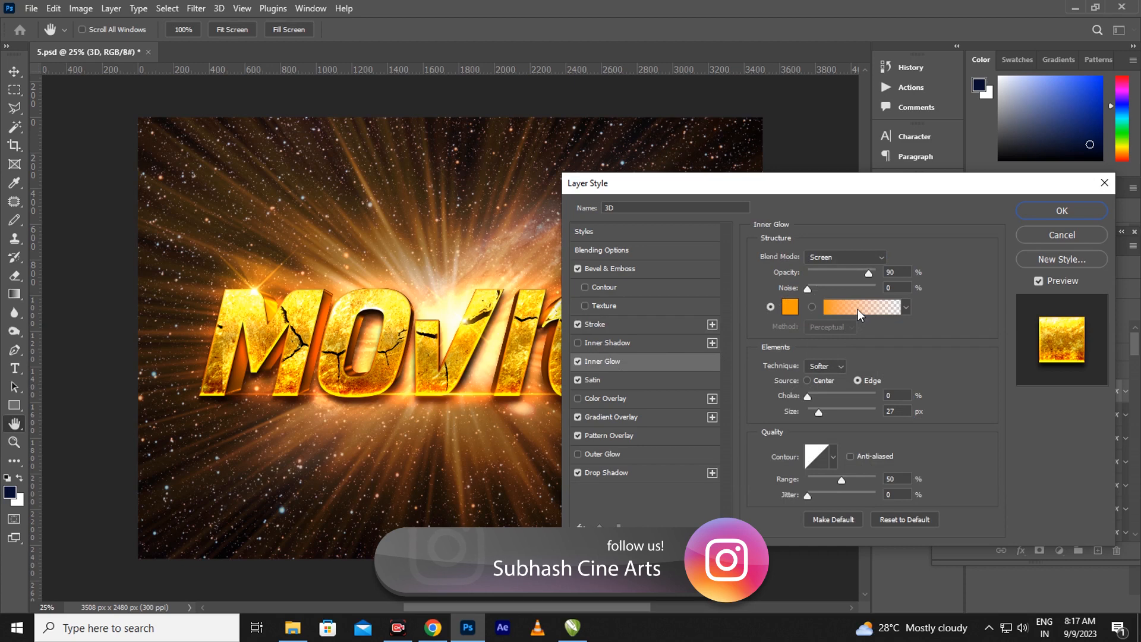
click(872, 274)
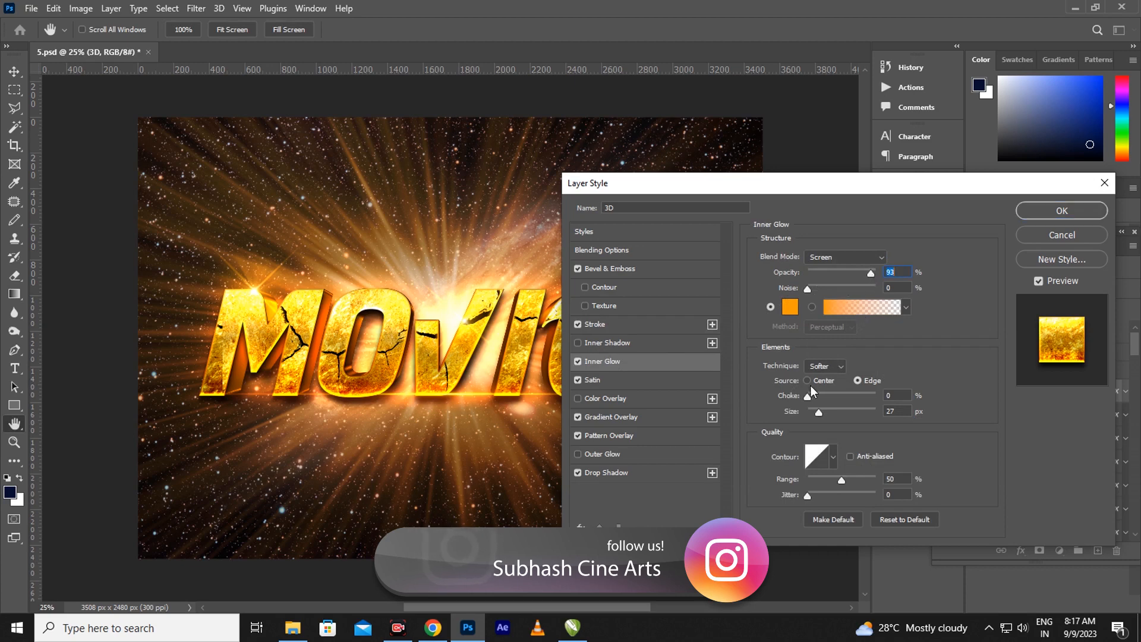
drag(818, 414, 830, 419)
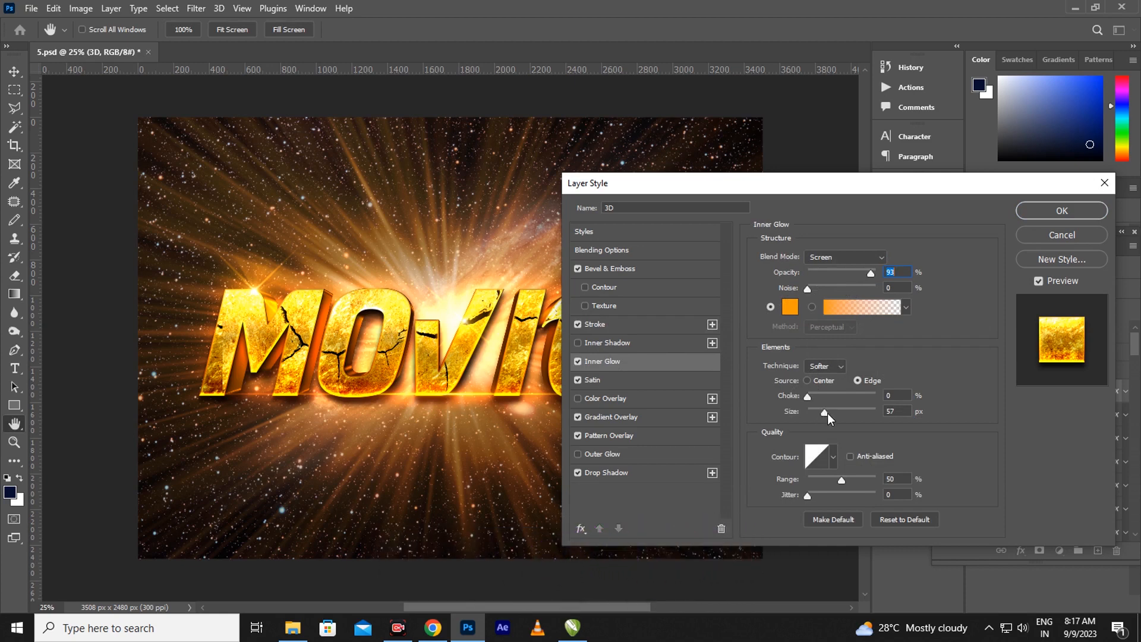
Reduce the Satin size to 207 px and raise the Gradient Overlay scale to 106%
click(618, 380)
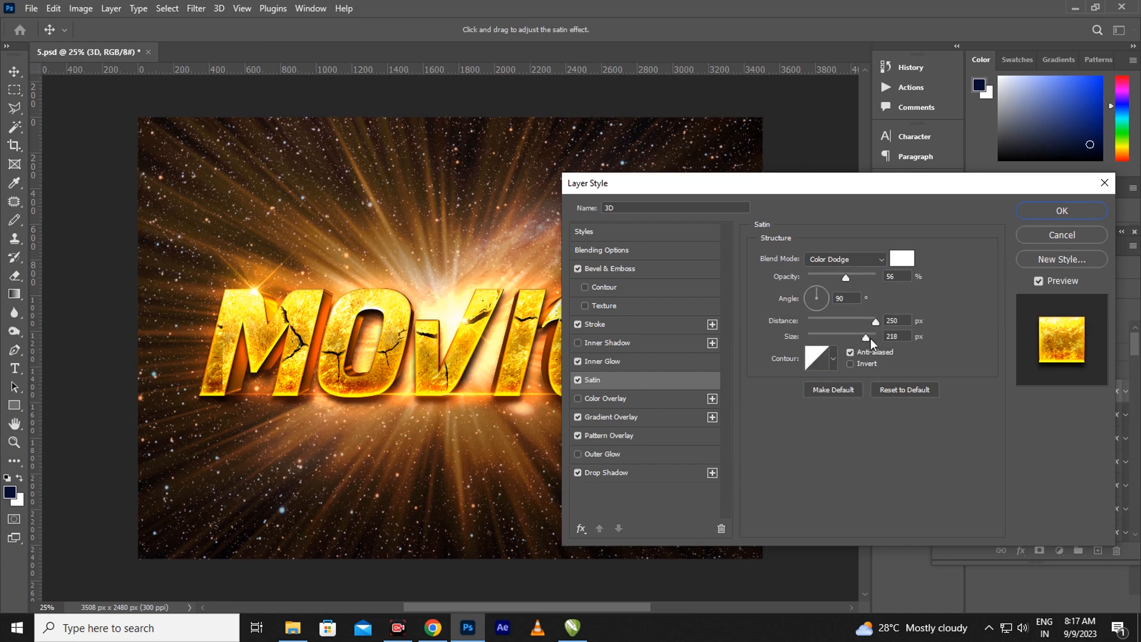
drag(870, 338, 866, 337)
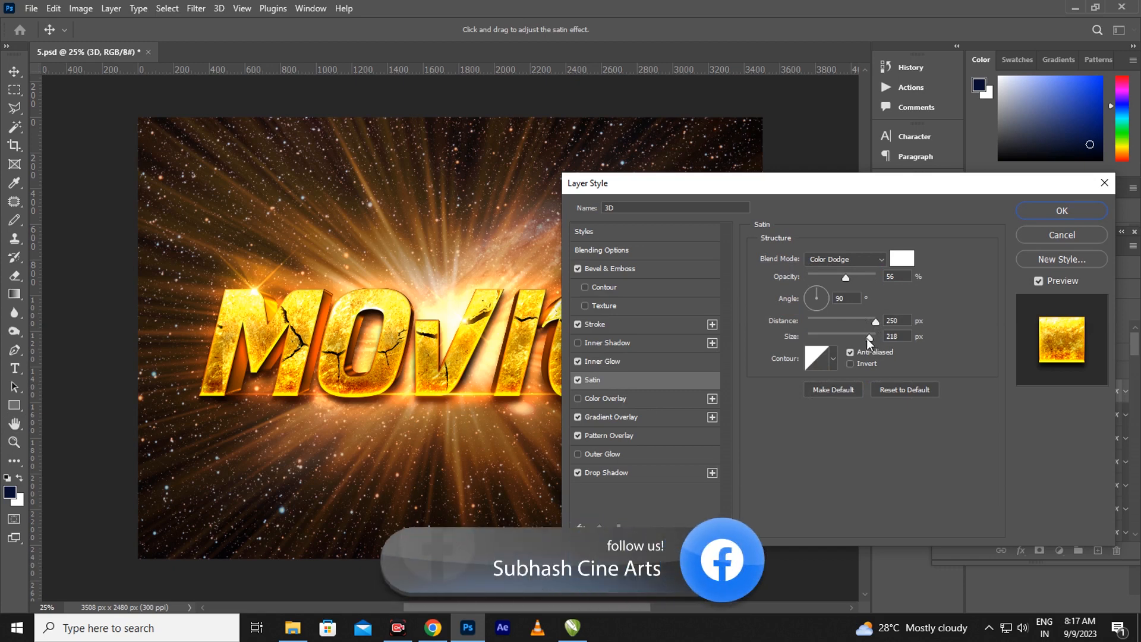
click(631, 420)
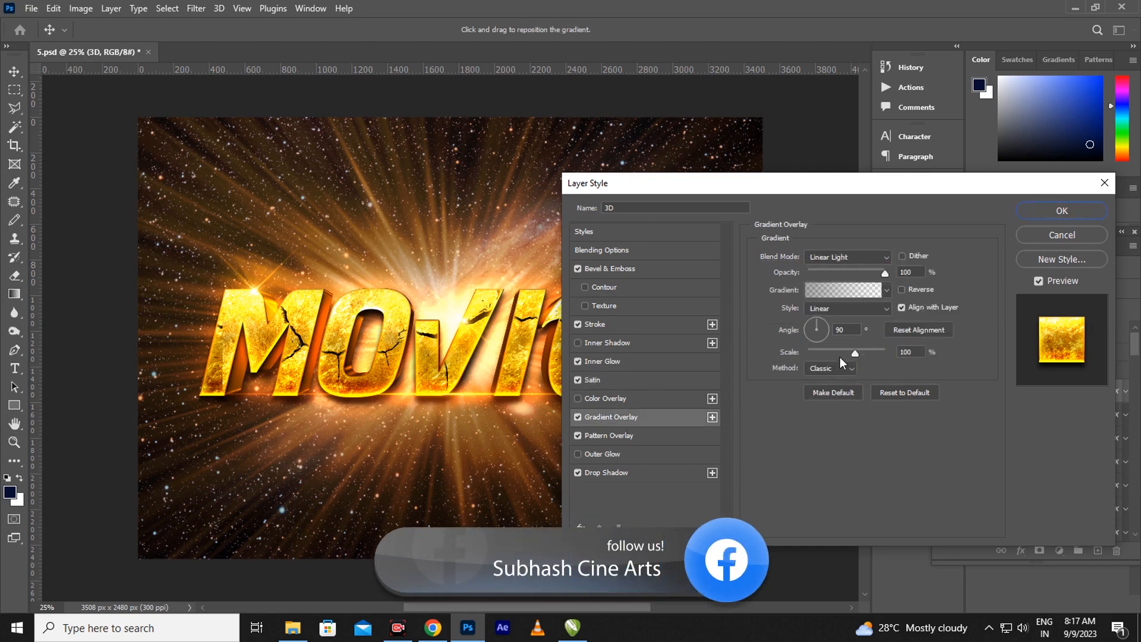
drag(852, 354, 863, 355)
Try 87% and 75% pattern overlay scales, then settle the cracked pattern at 57% and apply
click(593, 436)
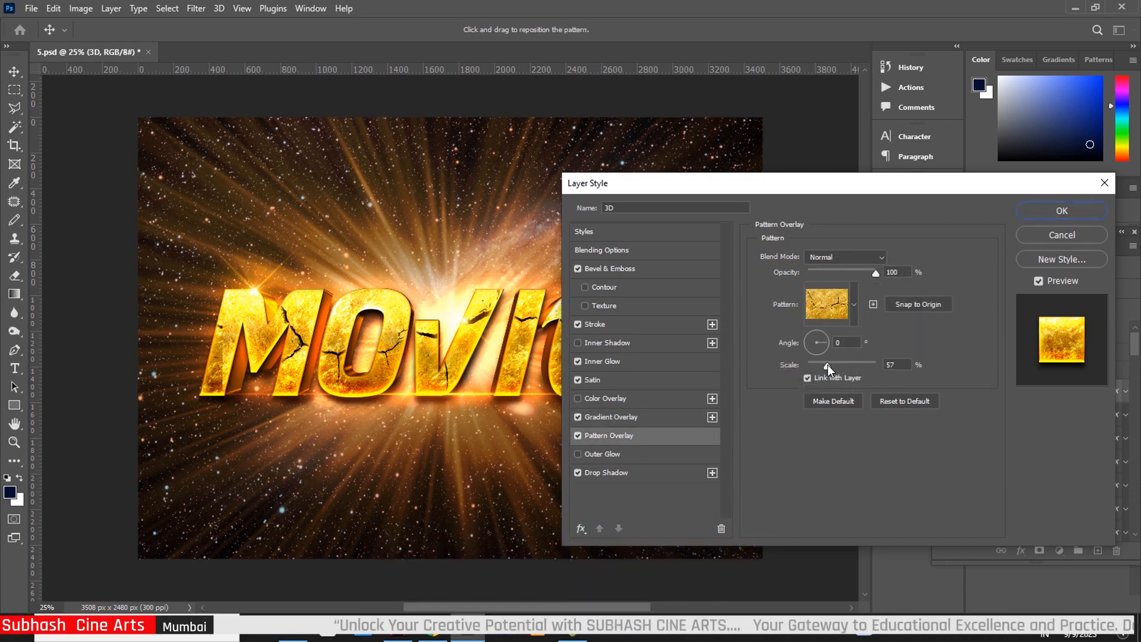
drag(827, 365, 839, 369)
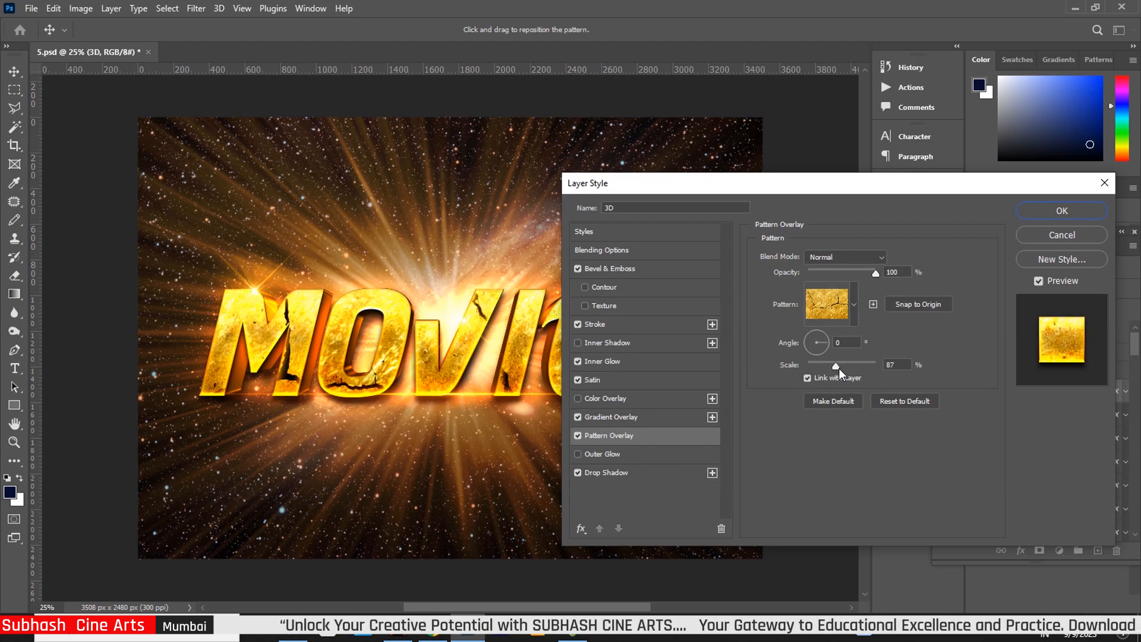
drag(839, 369, 830, 369)
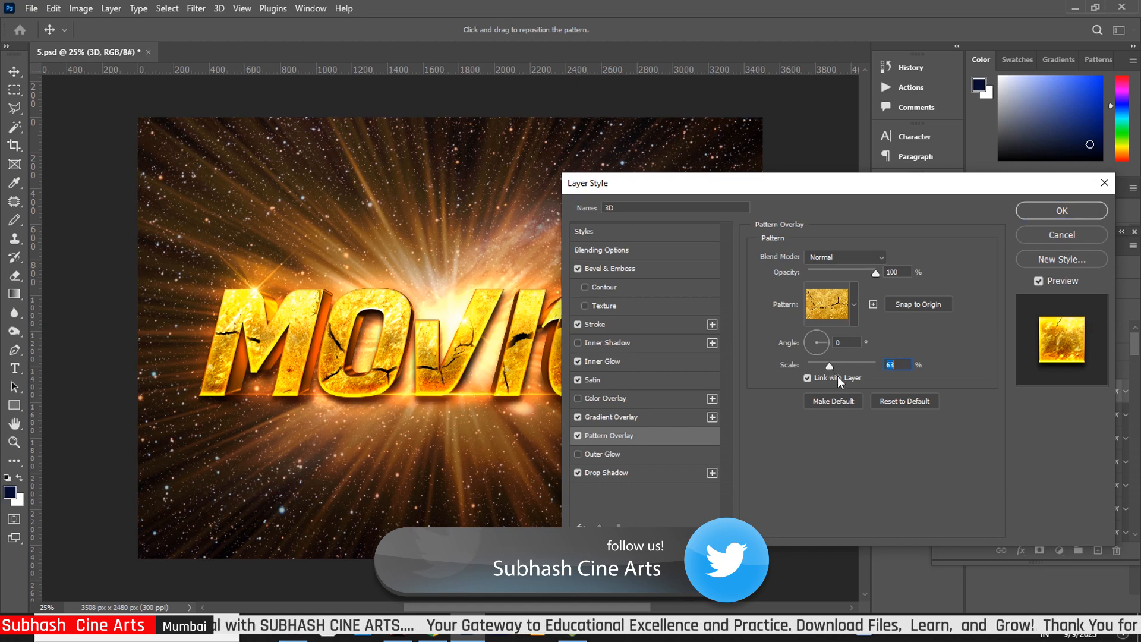
key(Down)
key(Down)
key(Down)
key(Down)
key(Down)
key(Down)
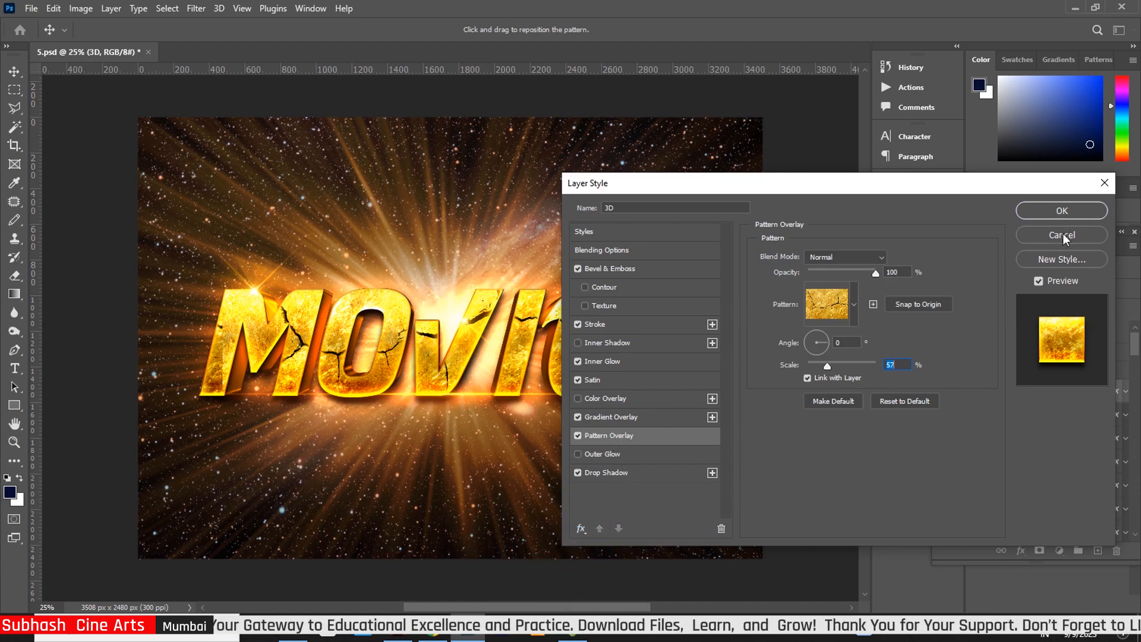
click(1057, 212)
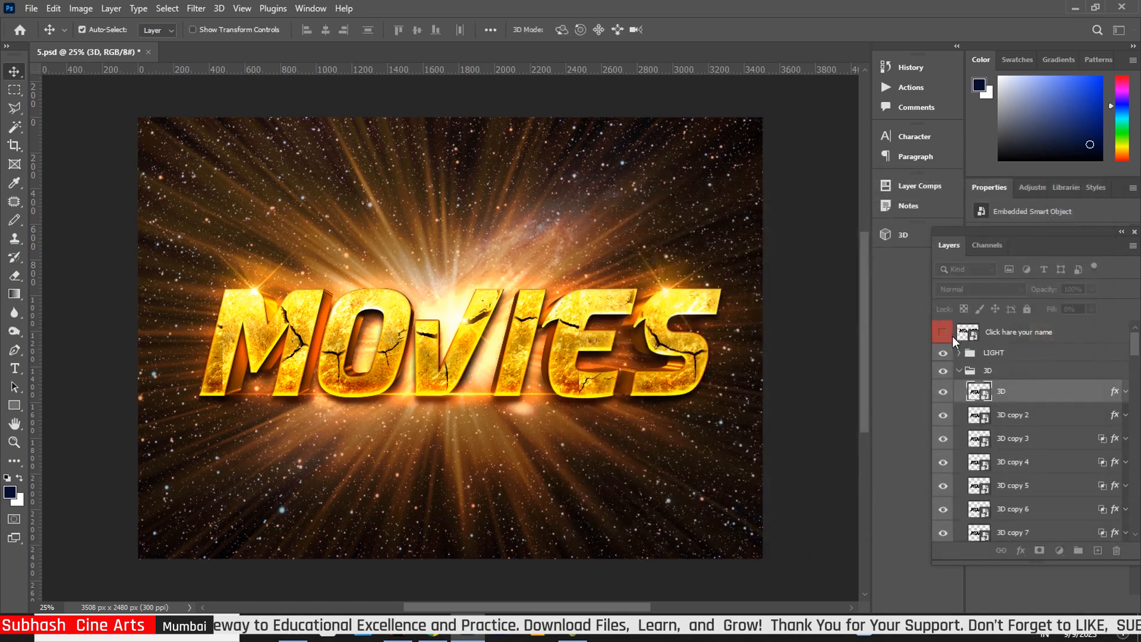
Open 3D copy 2's layer style and raise its Bevel & Emboss to 501% depth and 32 px size
click(1114, 418)
key(h)
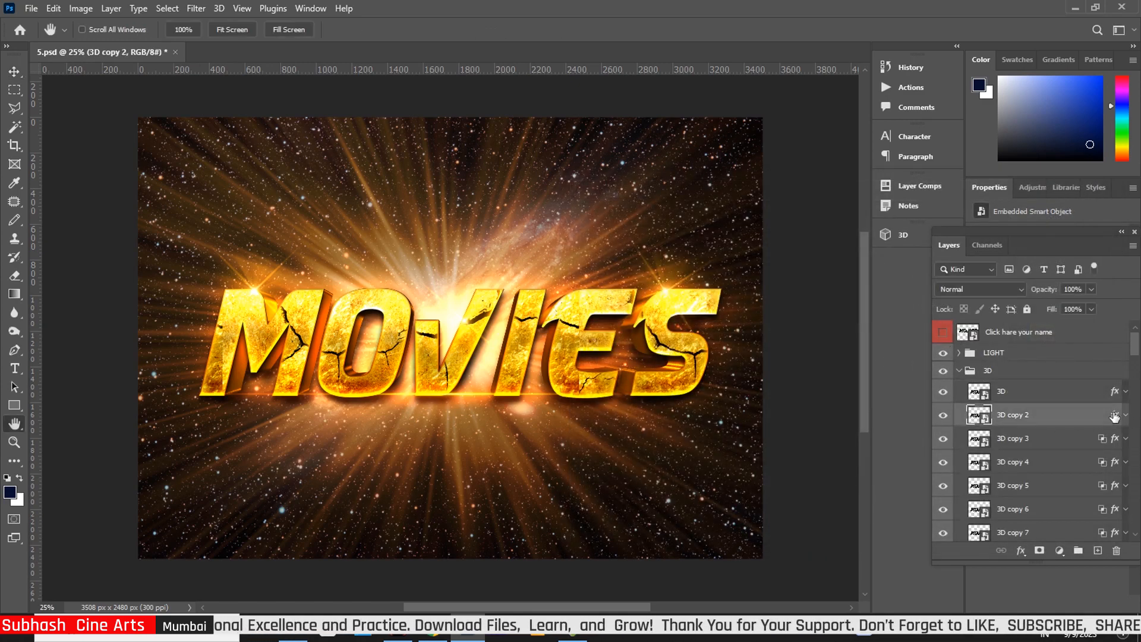
double_click(1115, 417)
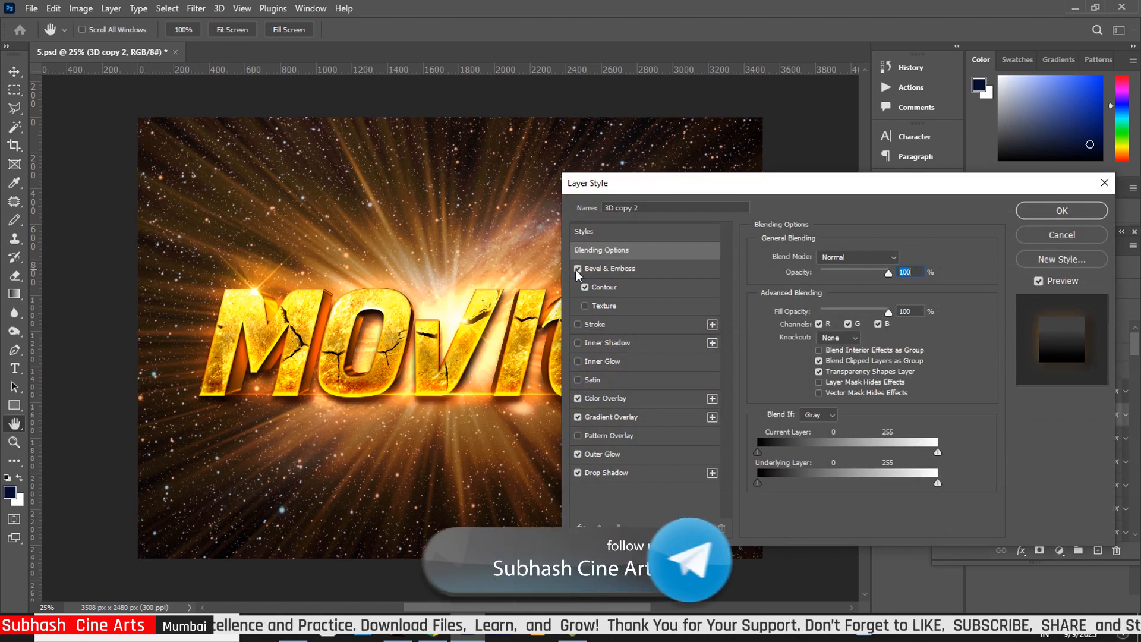
click(636, 273)
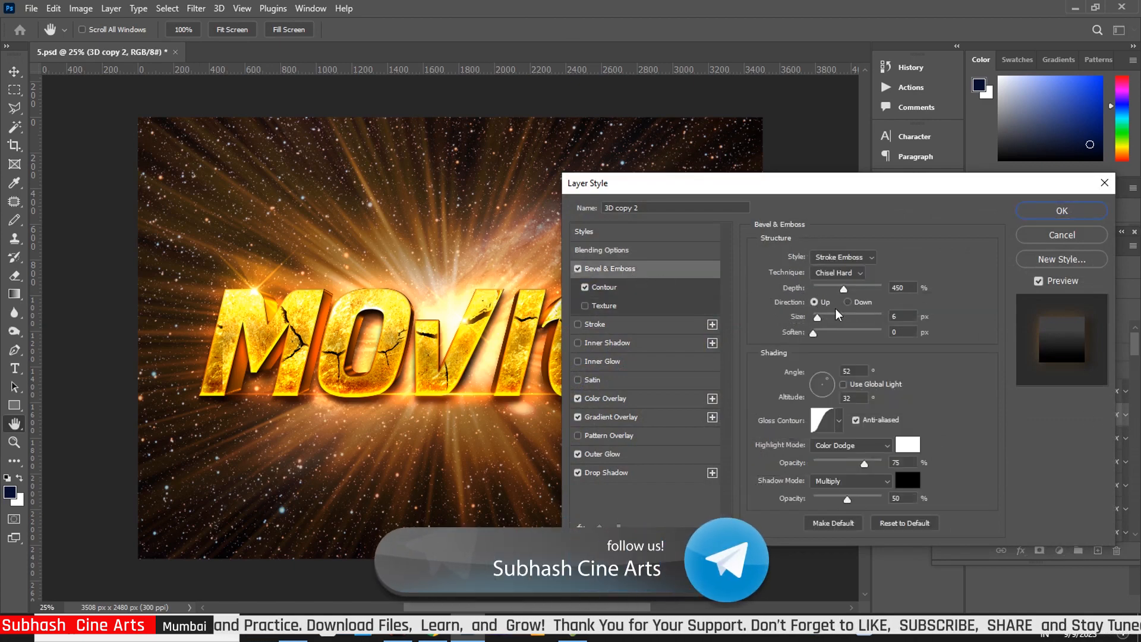
drag(817, 318, 837, 296)
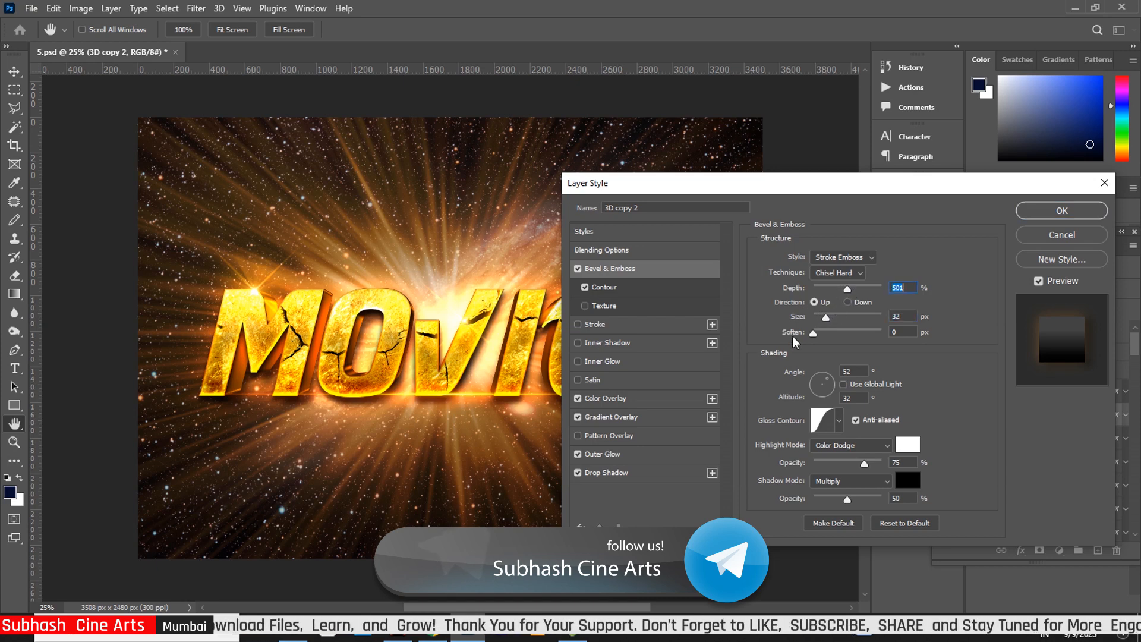
Set the Color Overlay colour to near-black 020202
click(613, 399)
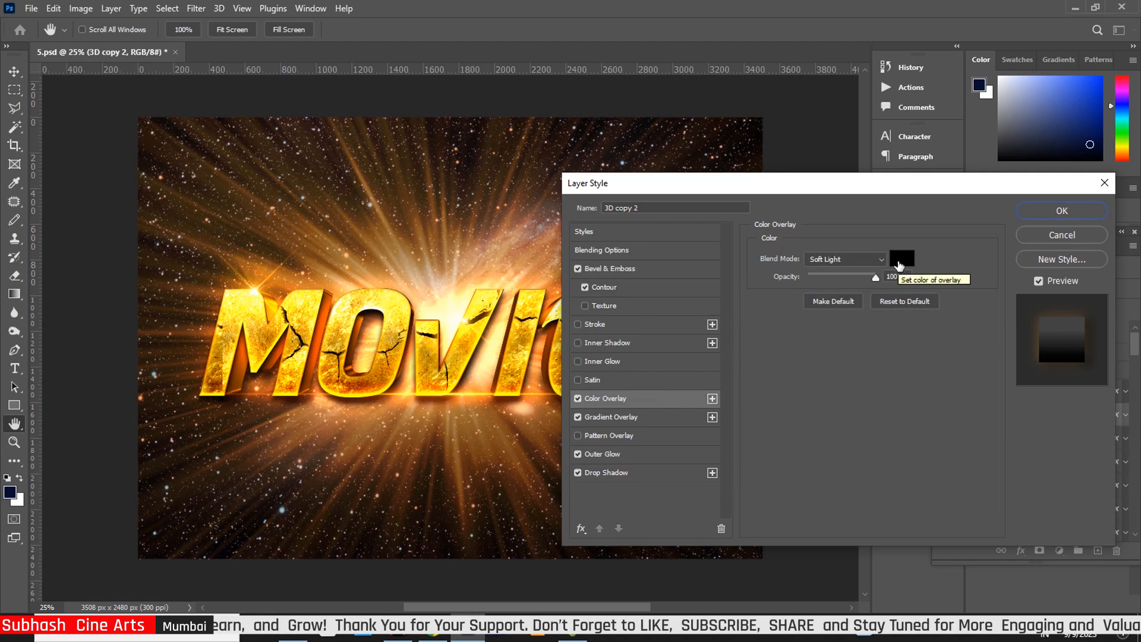
click(900, 259)
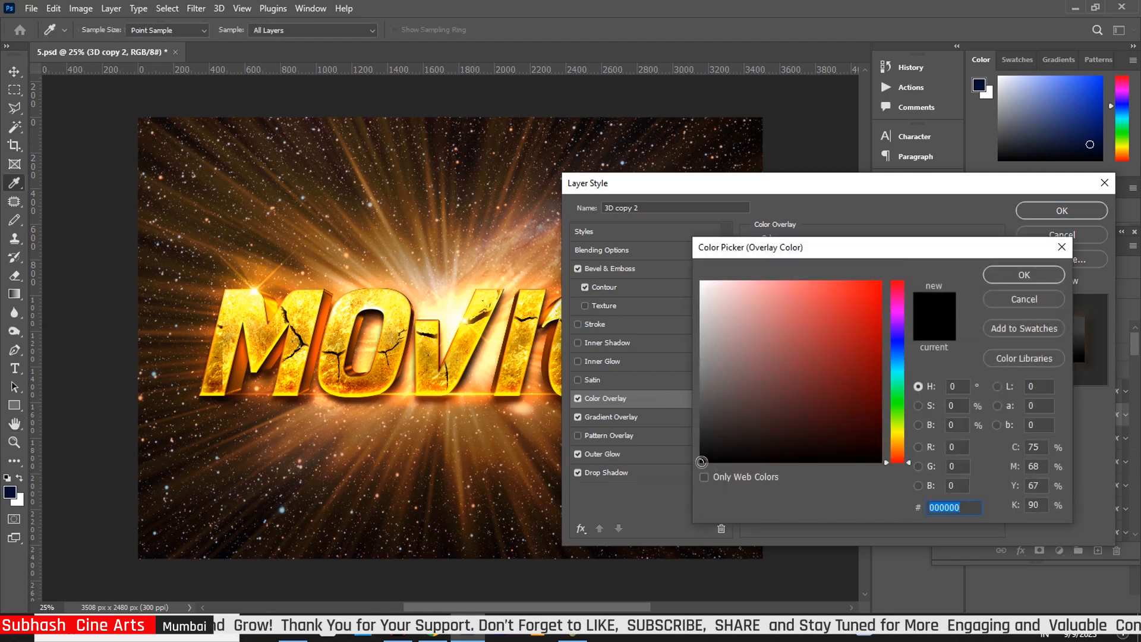
click(703, 461)
click(1025, 274)
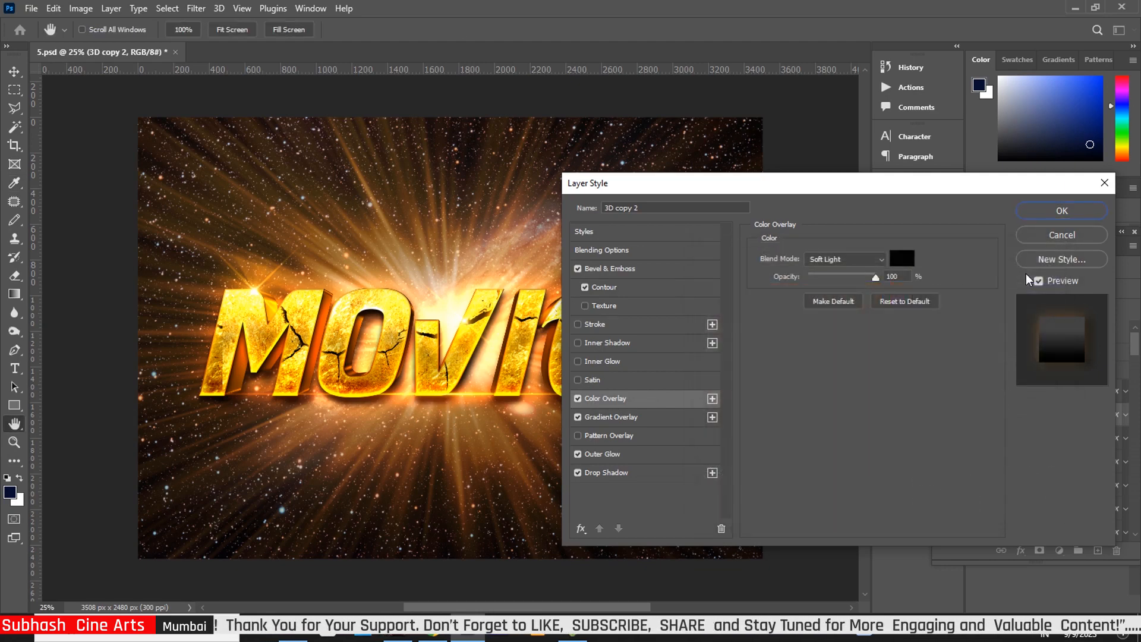
Move the gradient overlay's middle grey stop to location 53 and raise the overlay opacity to about 69%
click(622, 416)
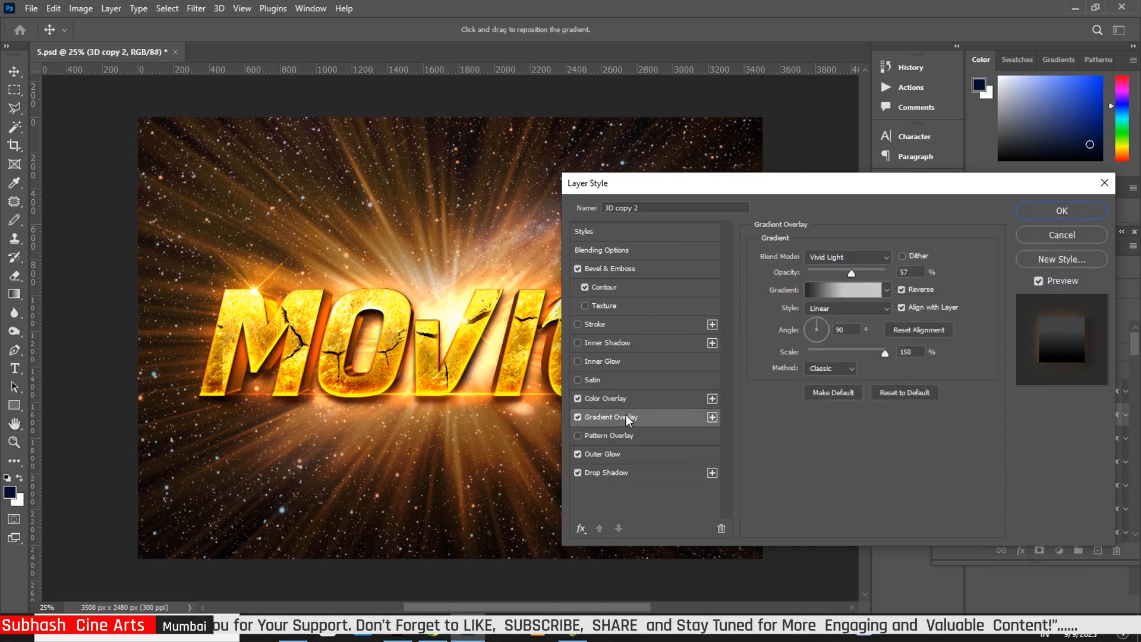
click(846, 294)
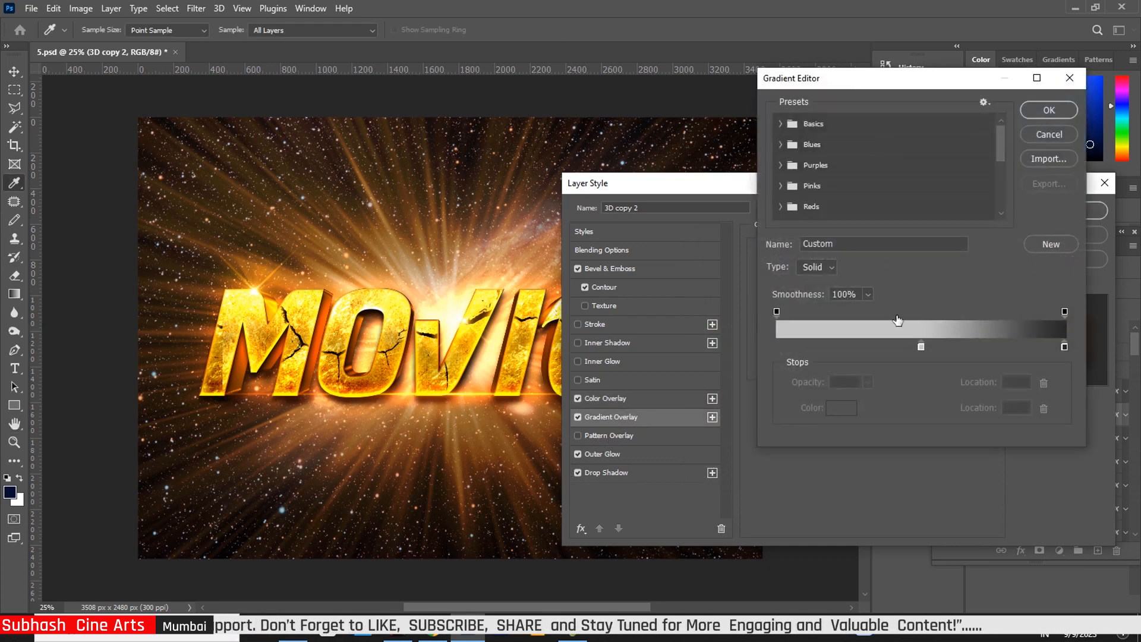
click(921, 348)
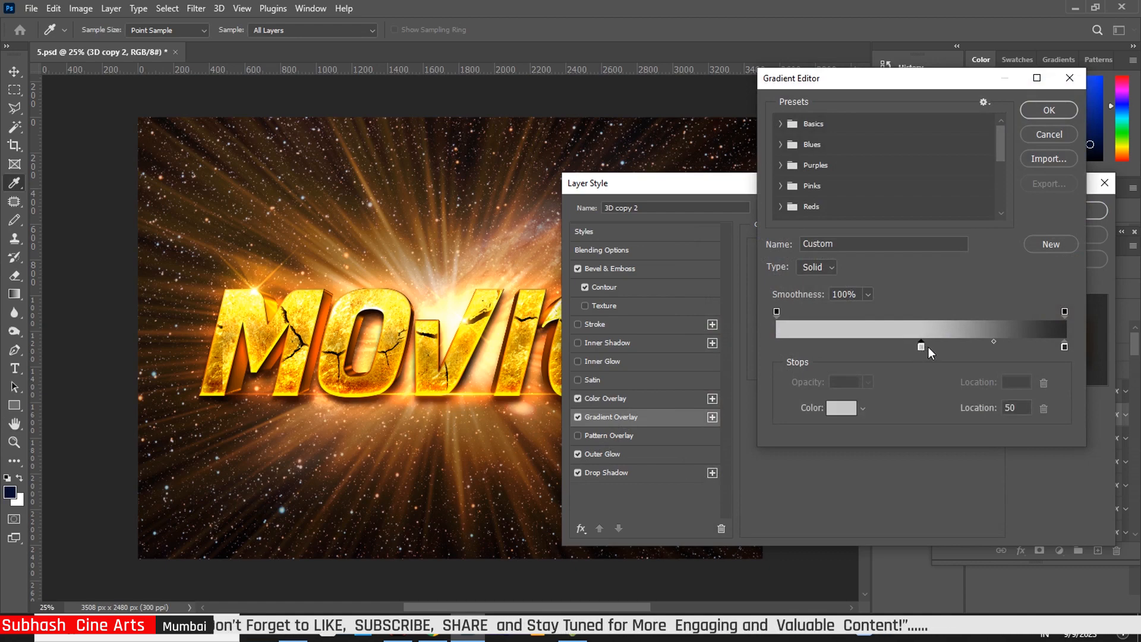
drag(929, 348, 928, 353)
click(1037, 113)
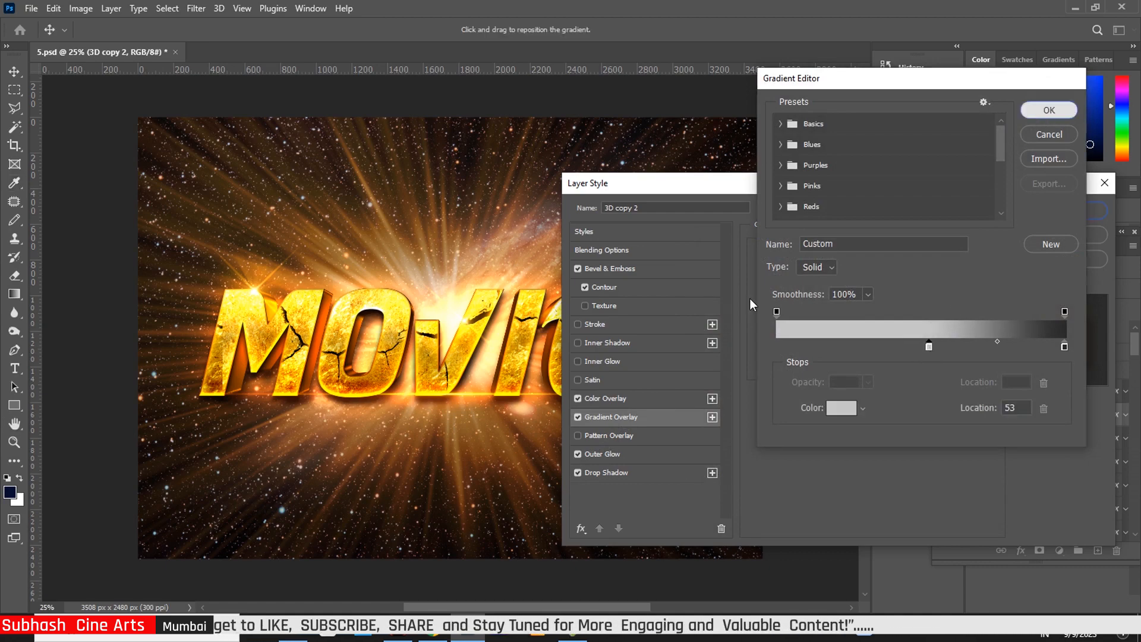
drag(852, 272, 862, 277)
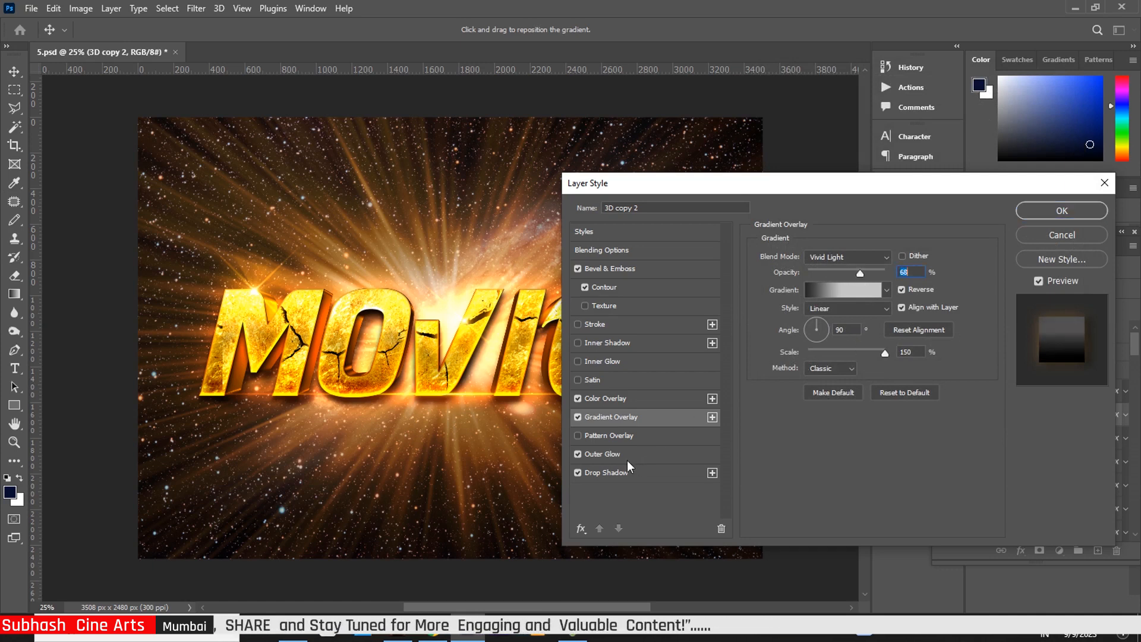
Tighten the Outer Glow spread to 10% and keep the style
click(610, 454)
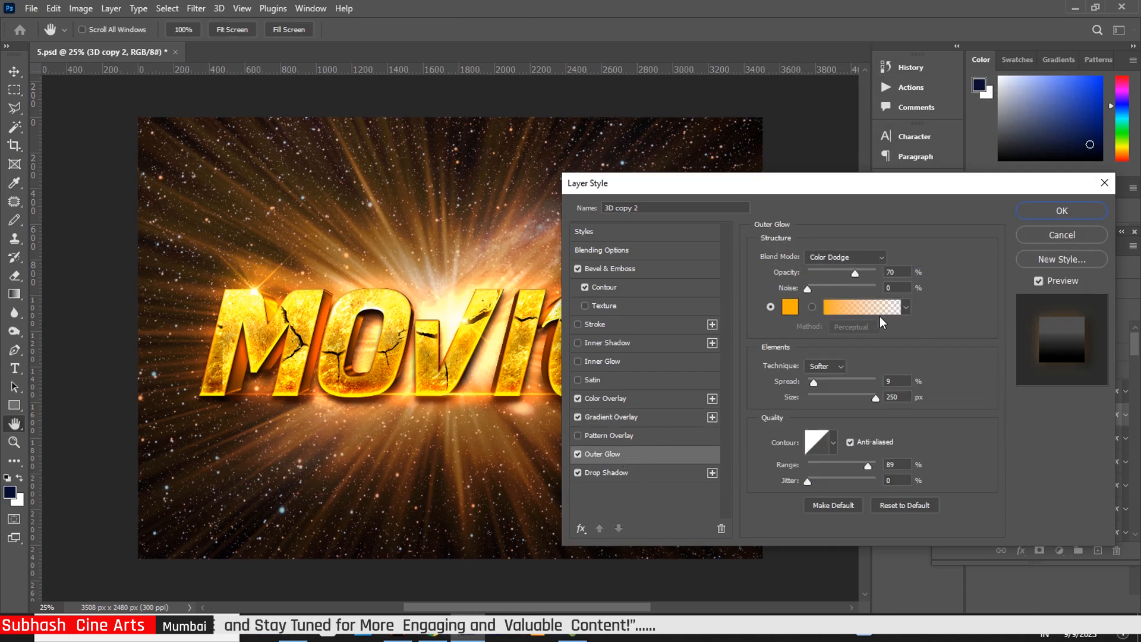
drag(814, 387, 819, 387)
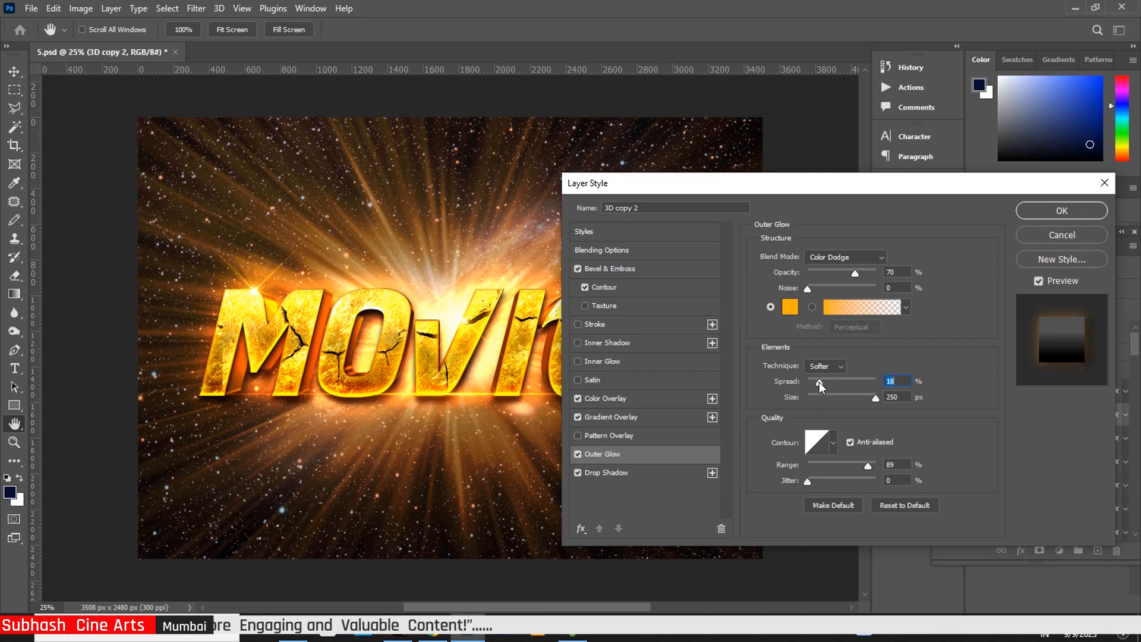
drag(820, 387, 818, 387)
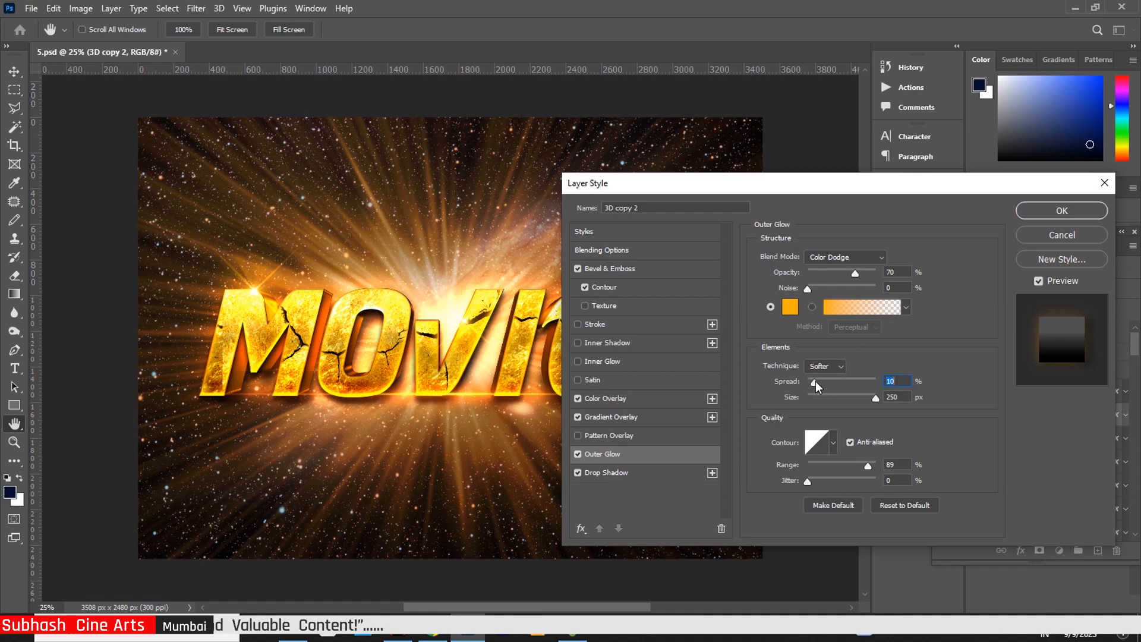
click(1052, 214)
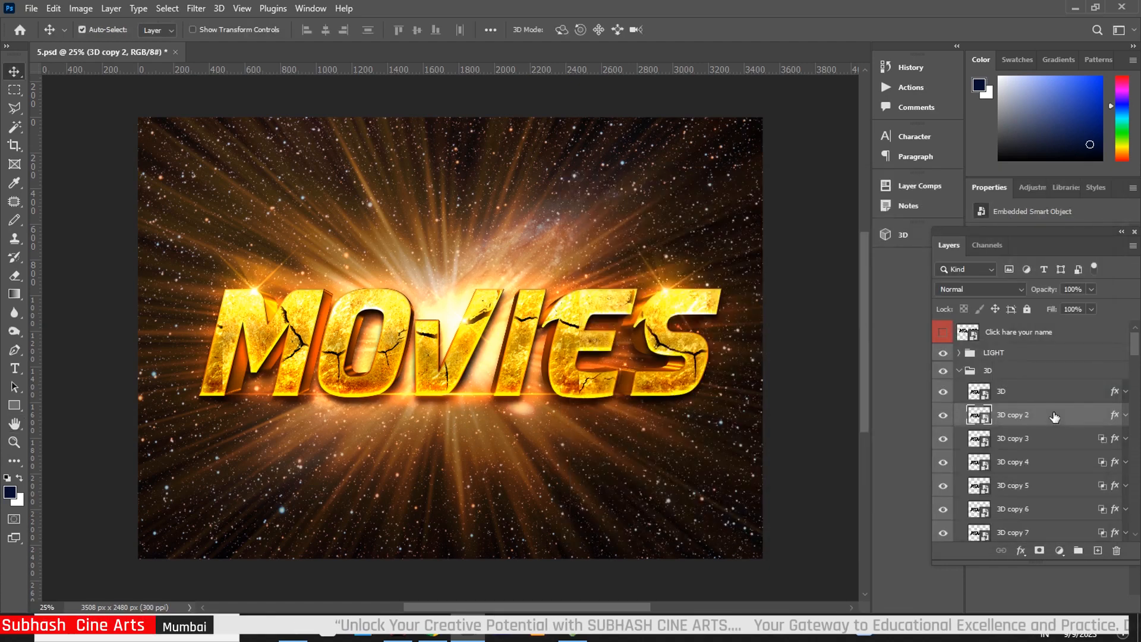
On 3D copy 3, lower the Bevel & Emboss depth to 188% and enlarge its size slightly
click(1114, 442)
key(h)
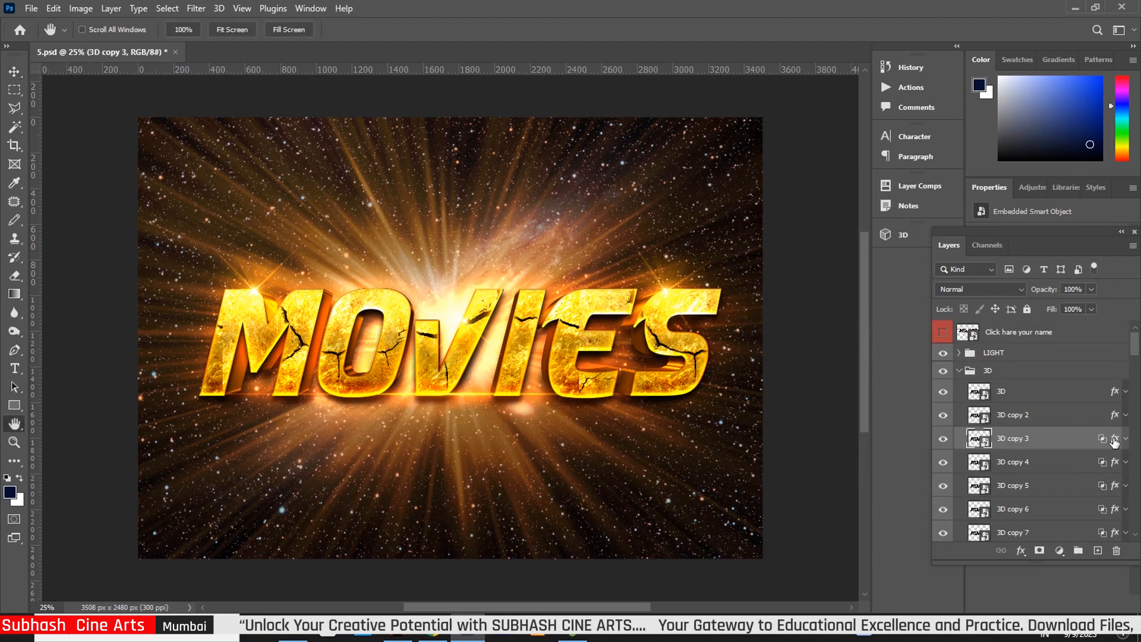
double_click(1114, 441)
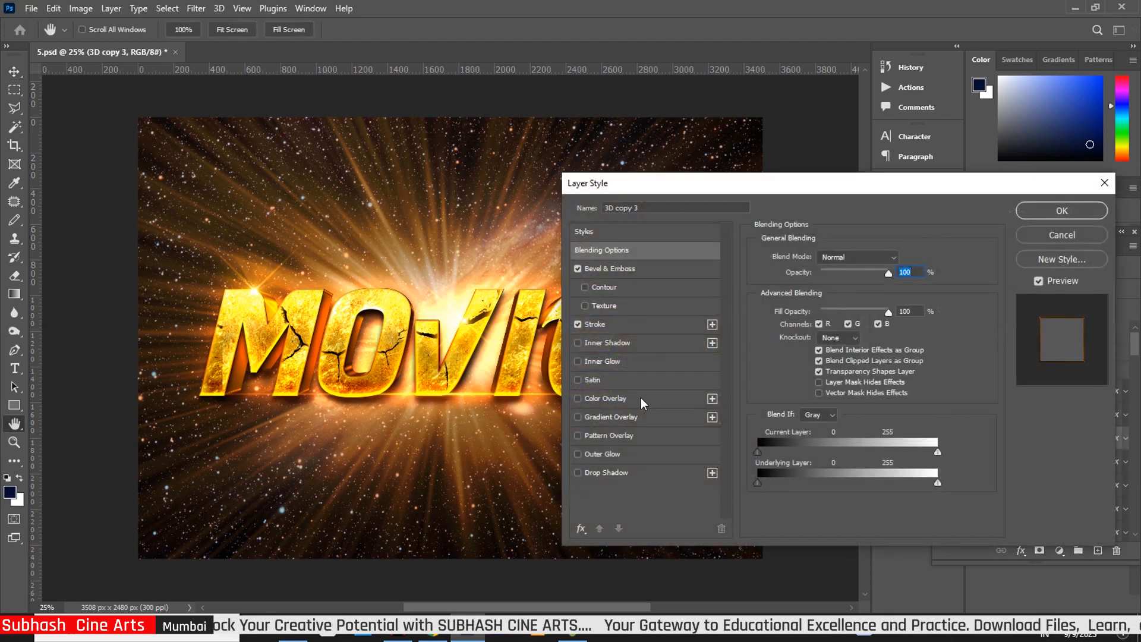
click(625, 271)
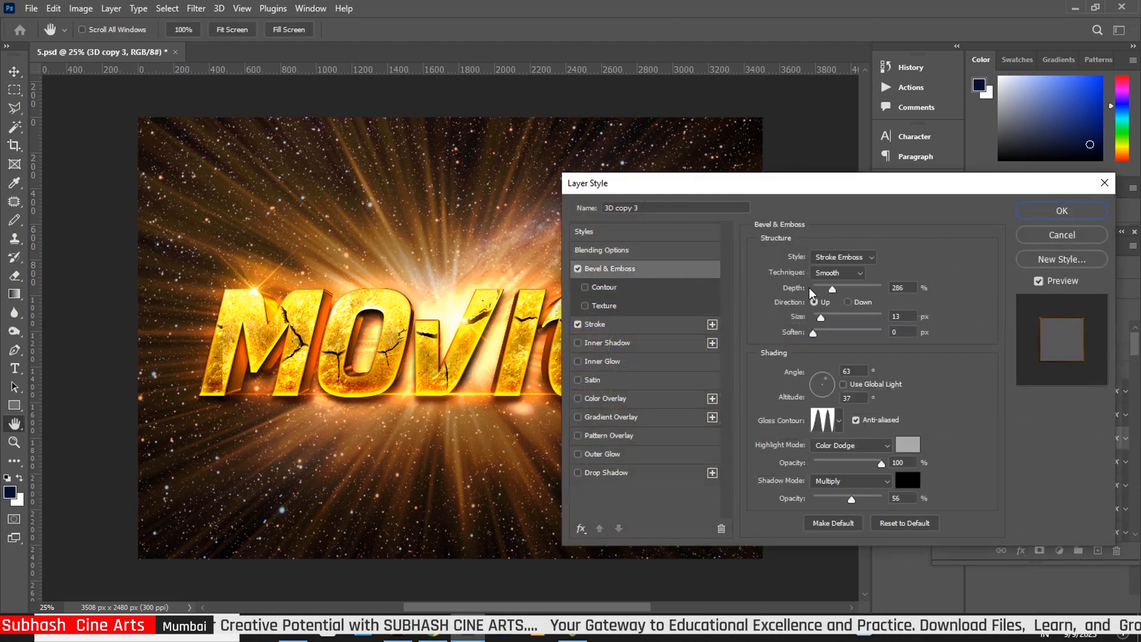
drag(833, 296, 827, 293)
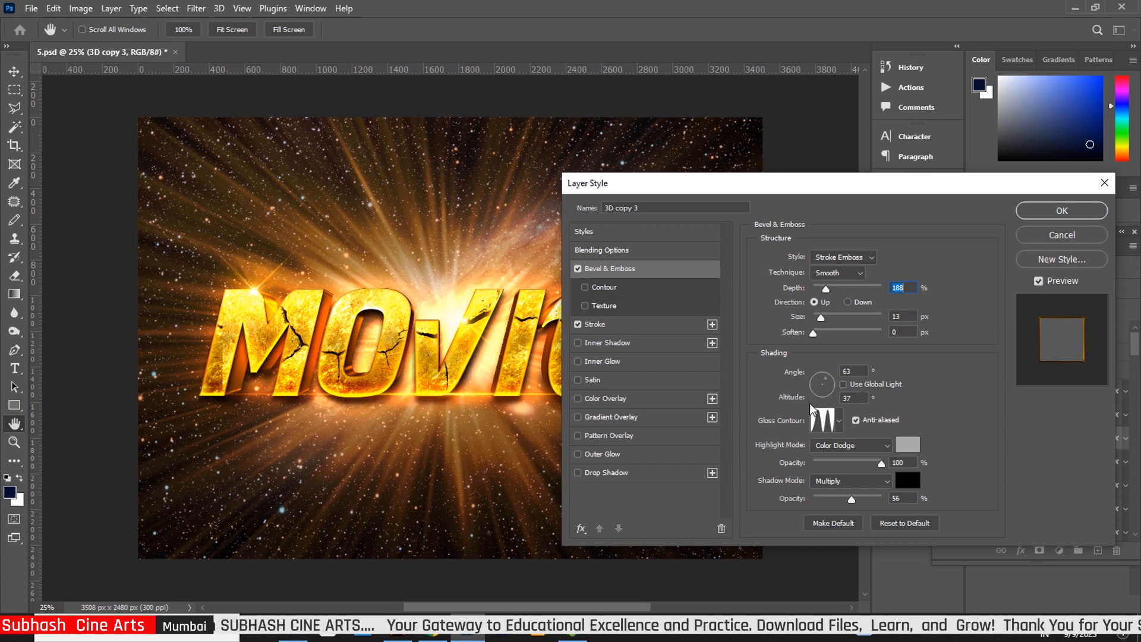
drag(821, 318, 824, 320)
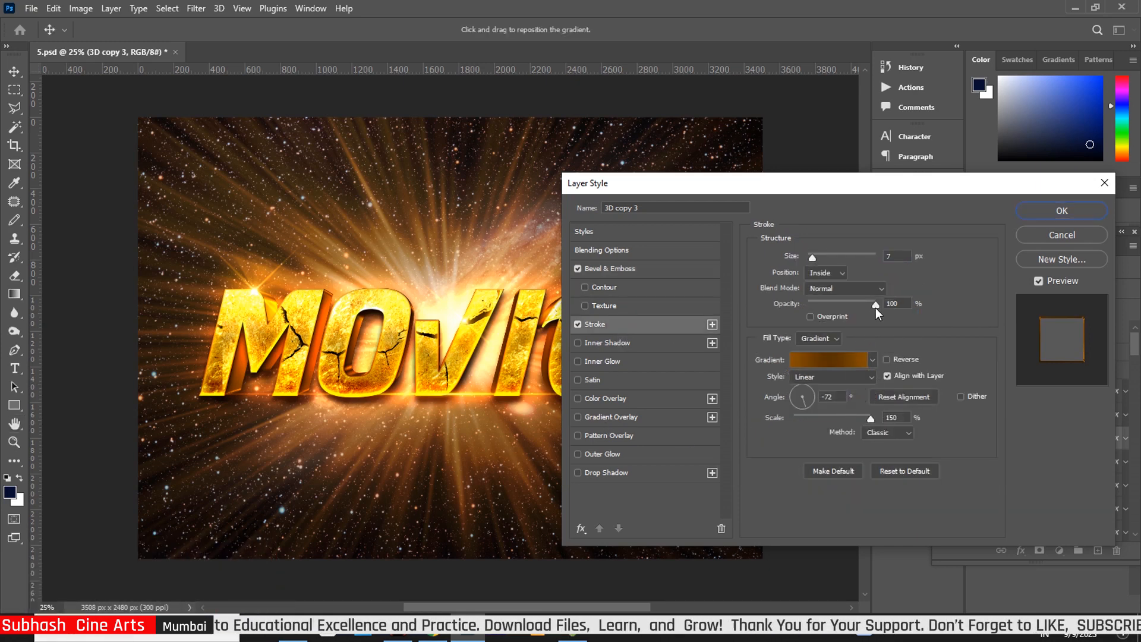
Lower the stroke opacity to 80% and apply the style changes
drag(876, 306, 863, 303)
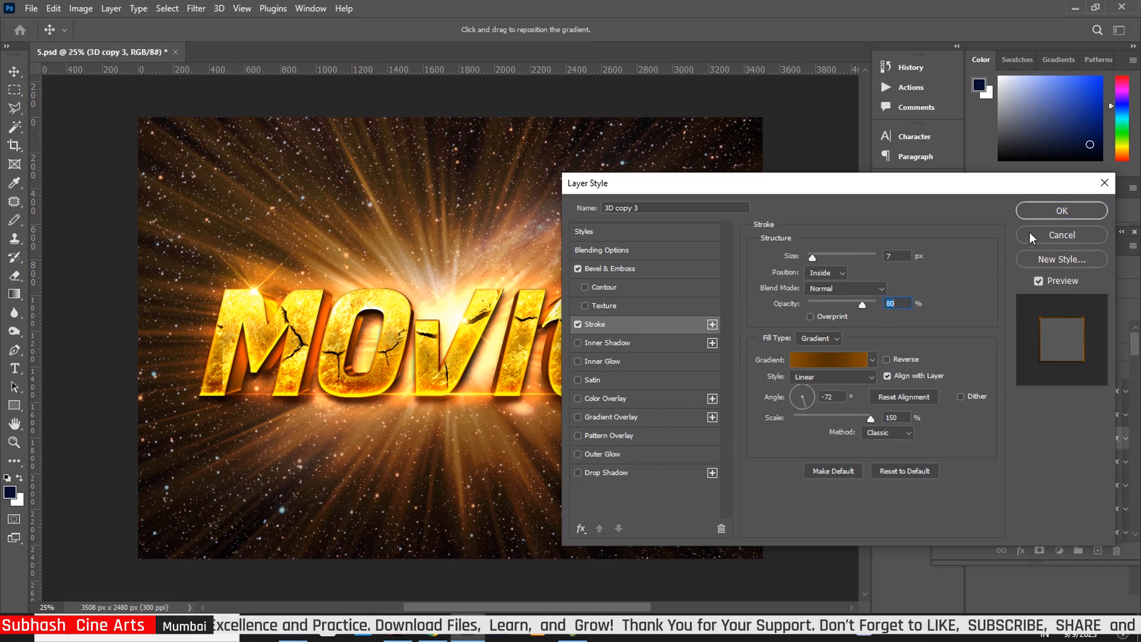
click(1043, 206)
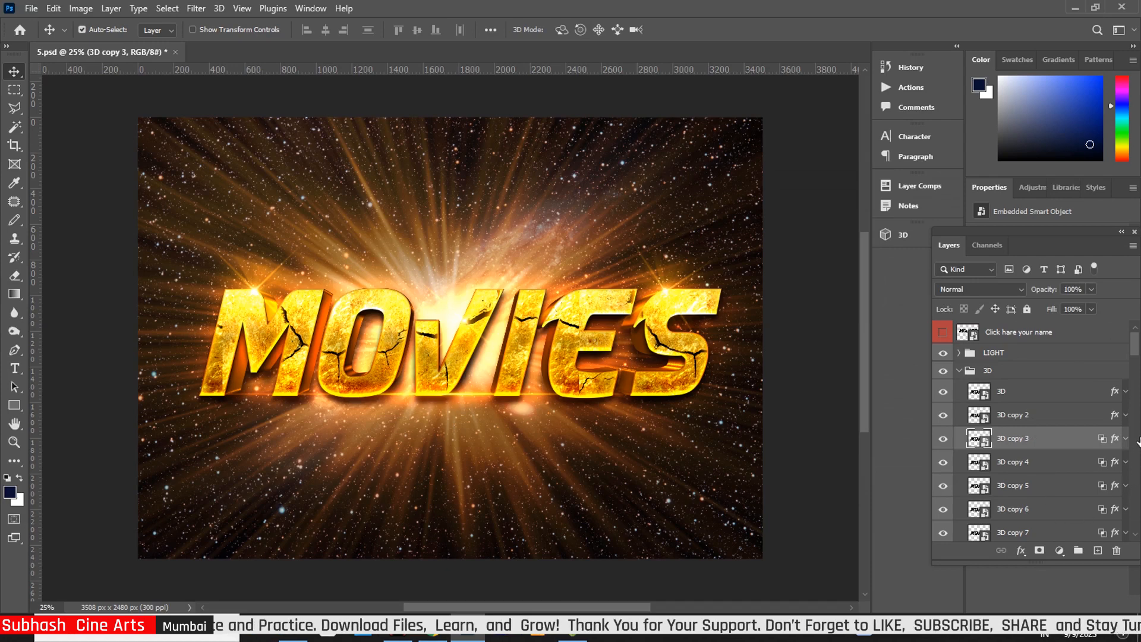
drag(1135, 350, 1136, 526)
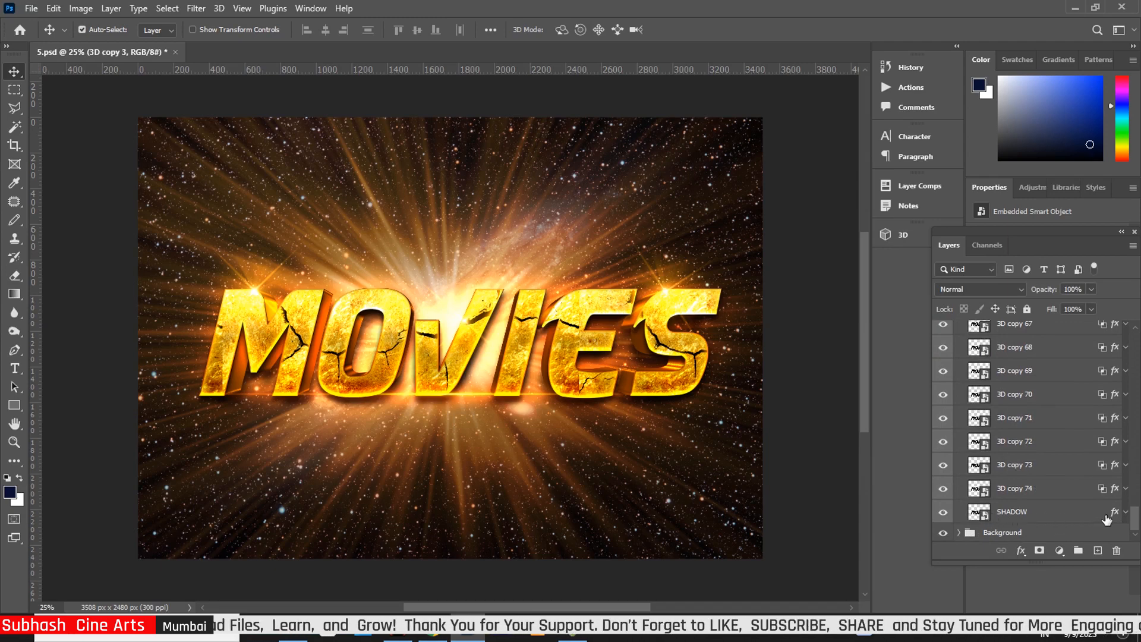
Set the SHADOW layer's drop shadow to 77 px distance, 23% spread and 65 px size
click(1115, 515)
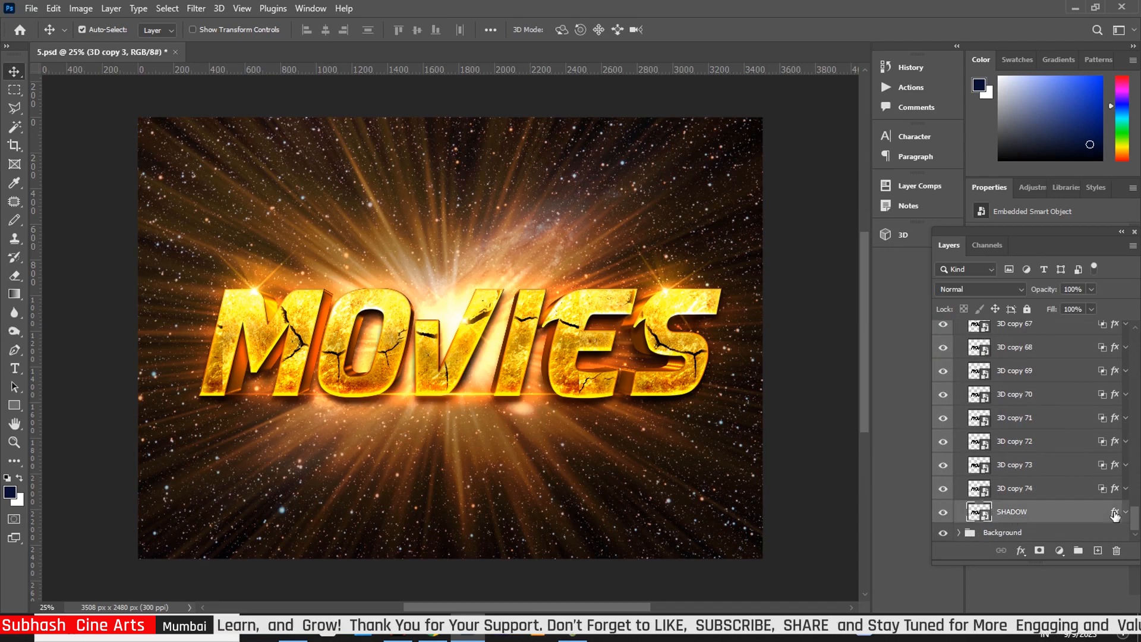
key(h)
double_click(1115, 515)
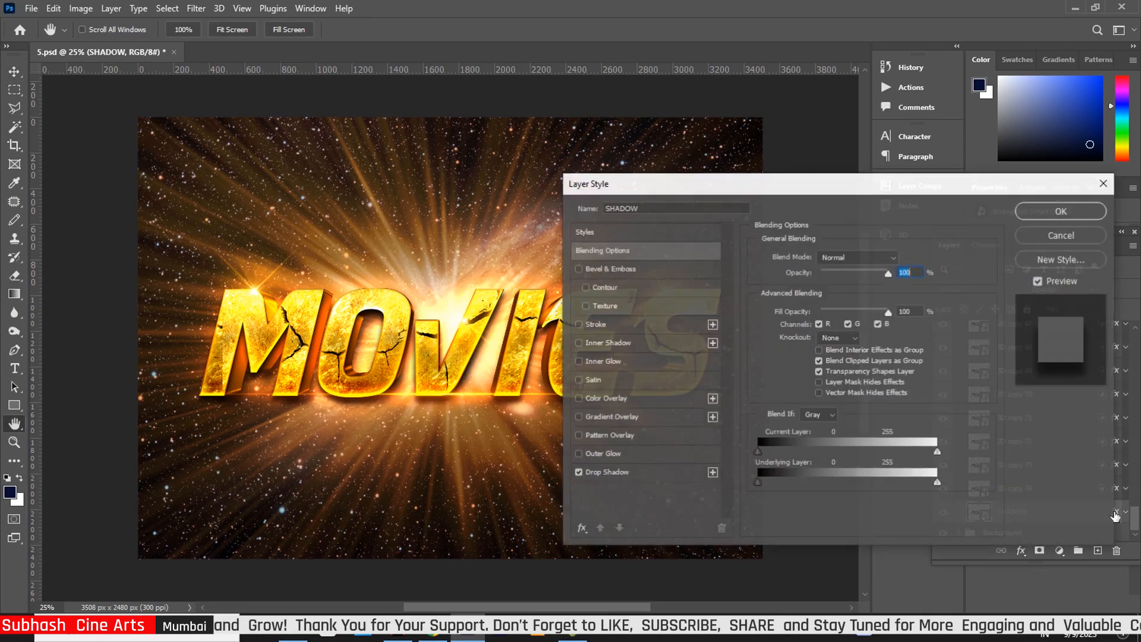
click(612, 472)
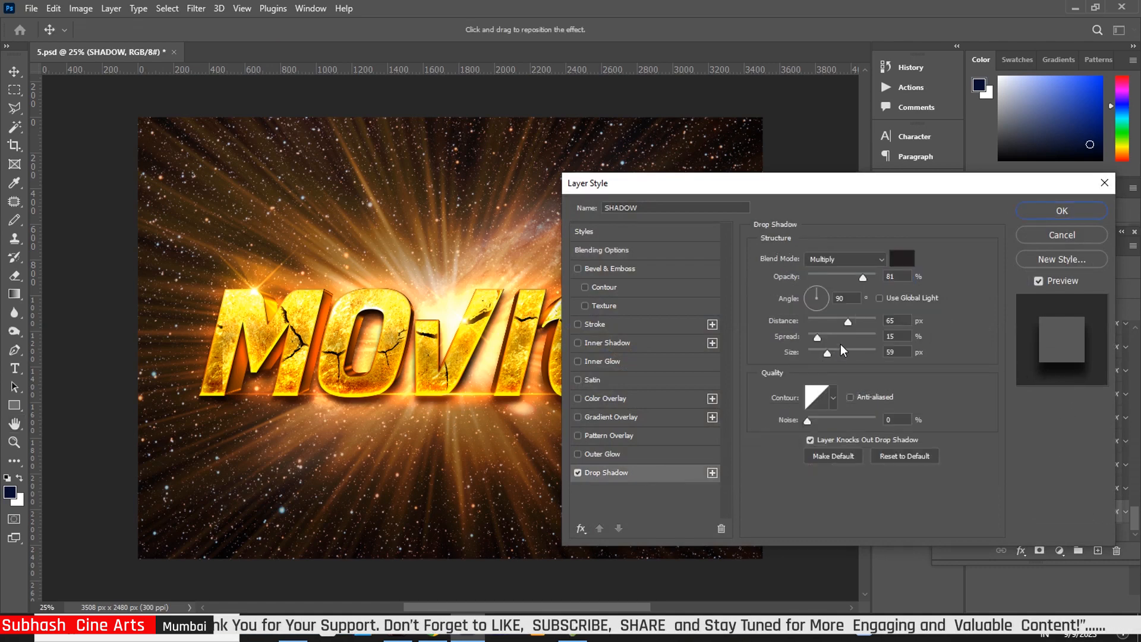
drag(849, 322, 858, 323)
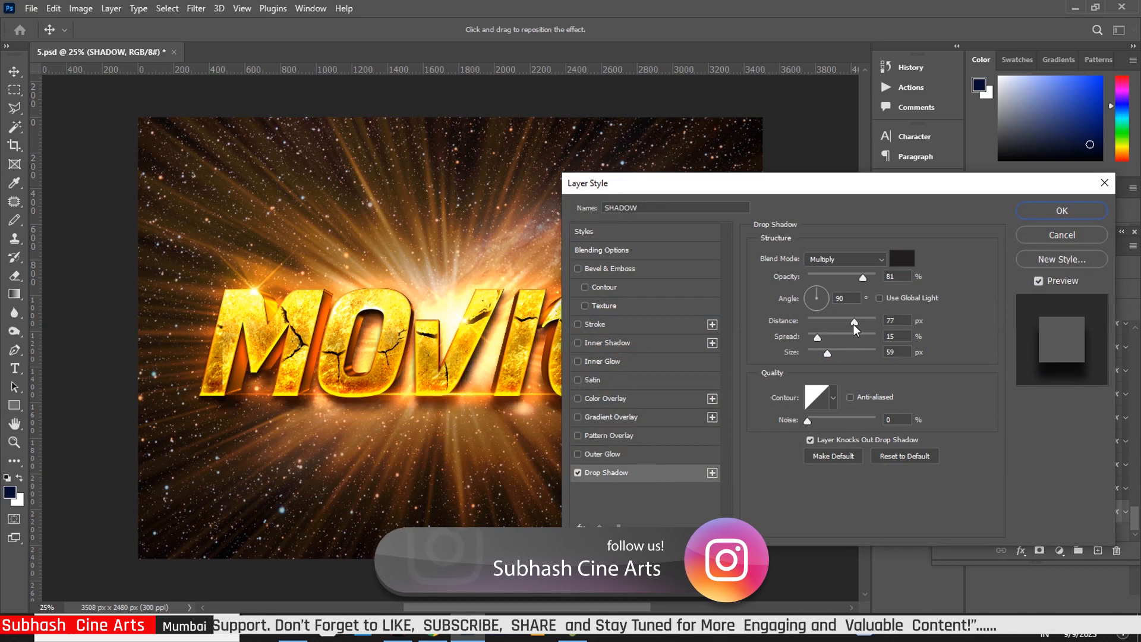
drag(854, 323, 851, 324)
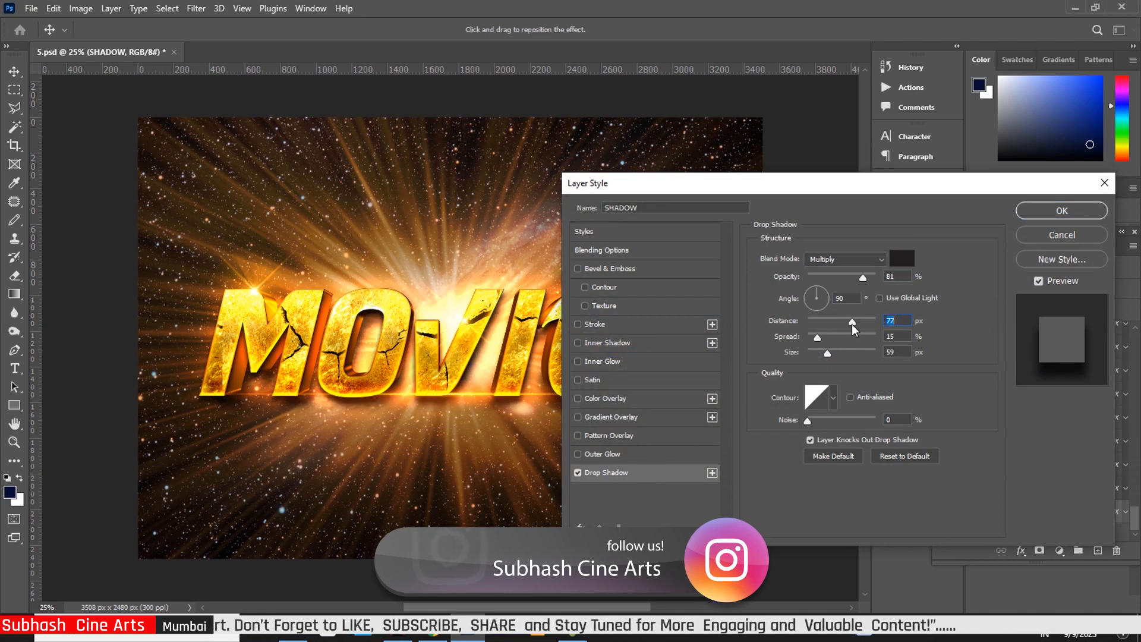
click(823, 339)
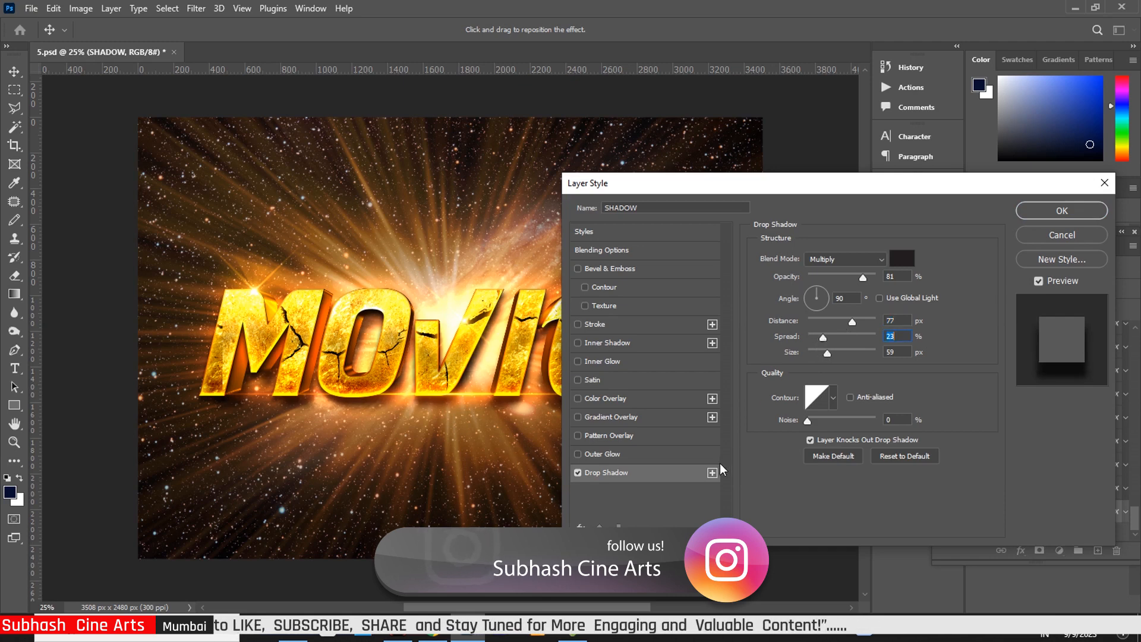
click(830, 352)
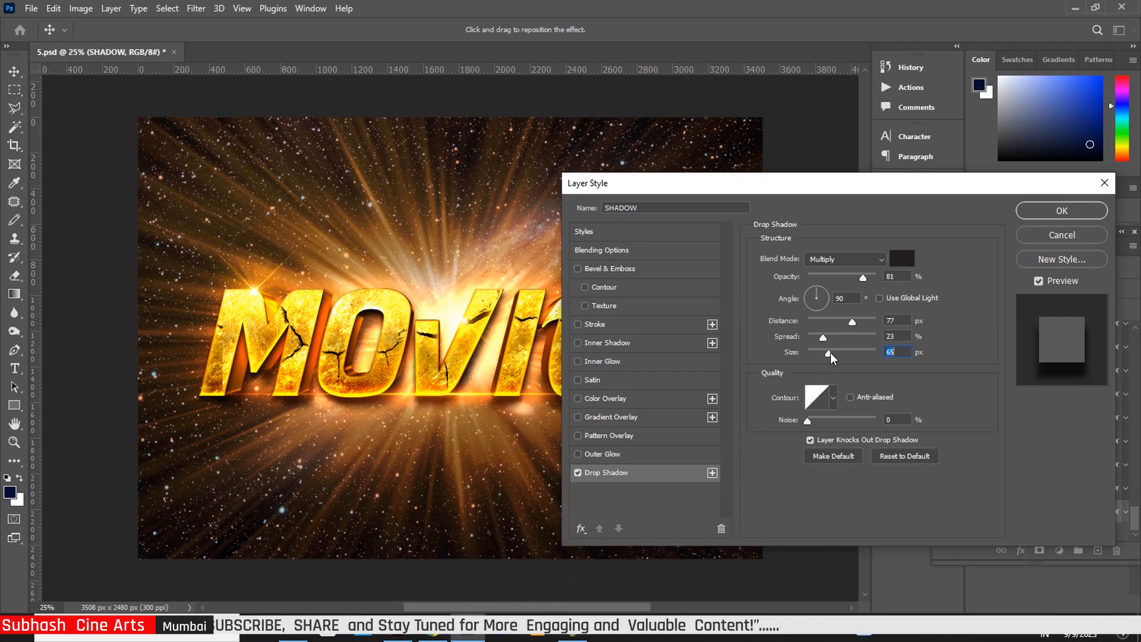
drag(830, 351, 831, 352)
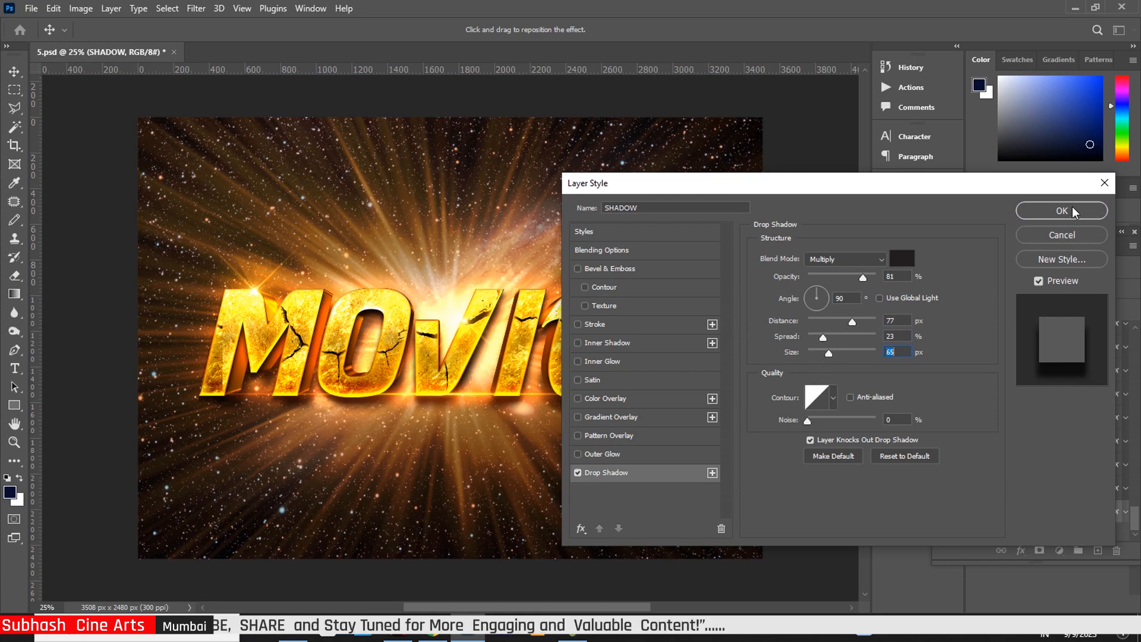
click(1062, 210)
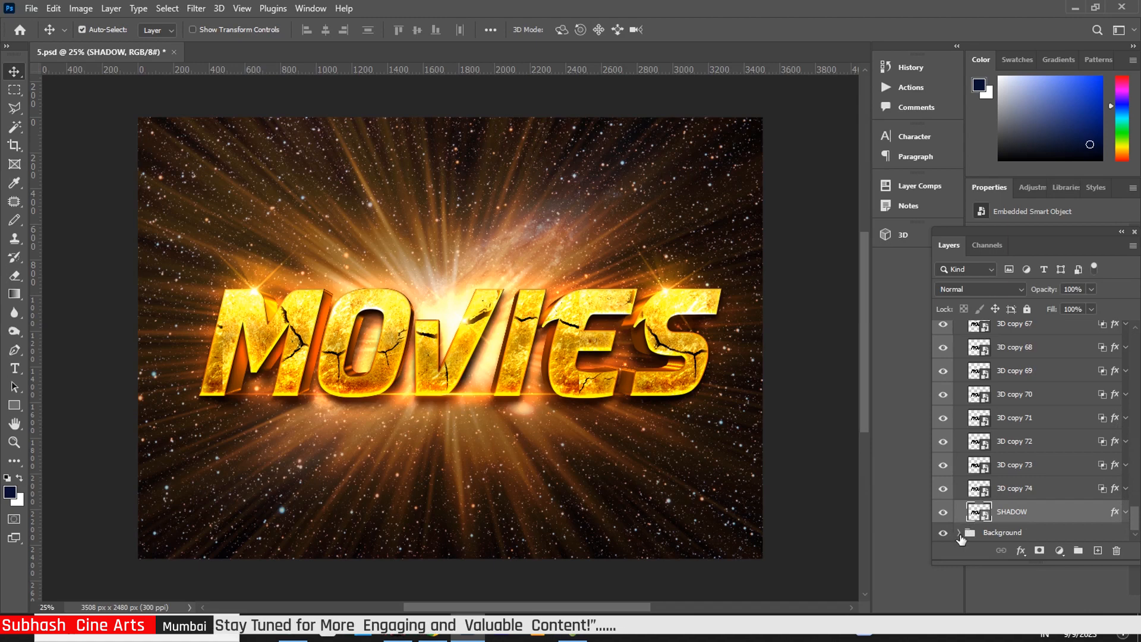
Expand the Background group, briefly hide and reshow both Light layers and the starfield, then collapse the 3D group
click(959, 533)
drag(1136, 511, 1137, 532)
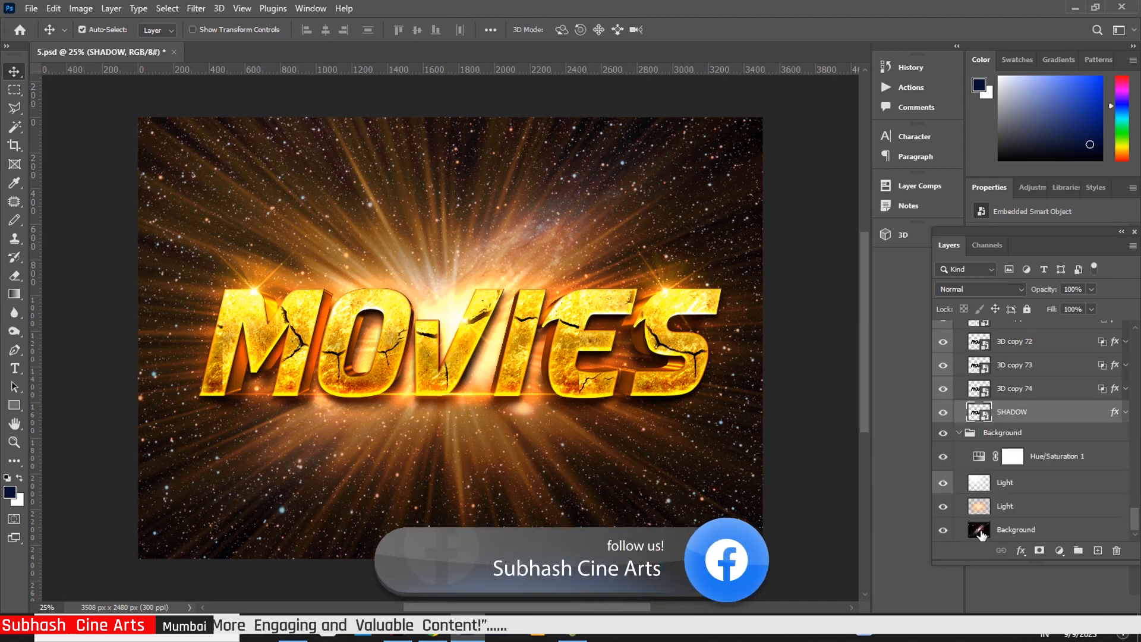
click(945, 508)
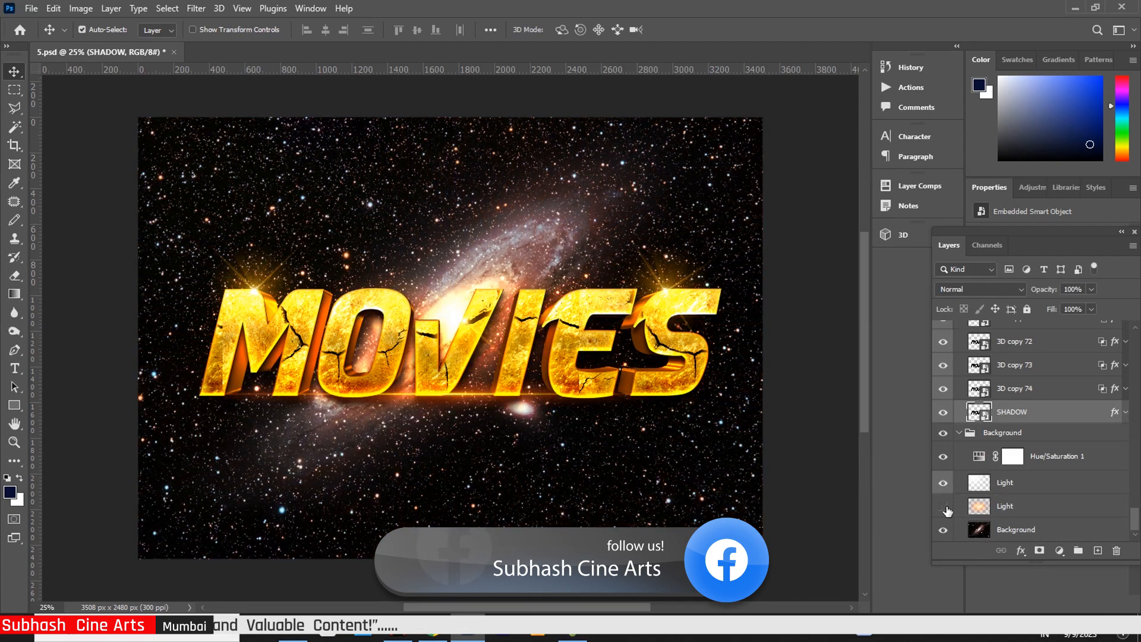
click(945, 508)
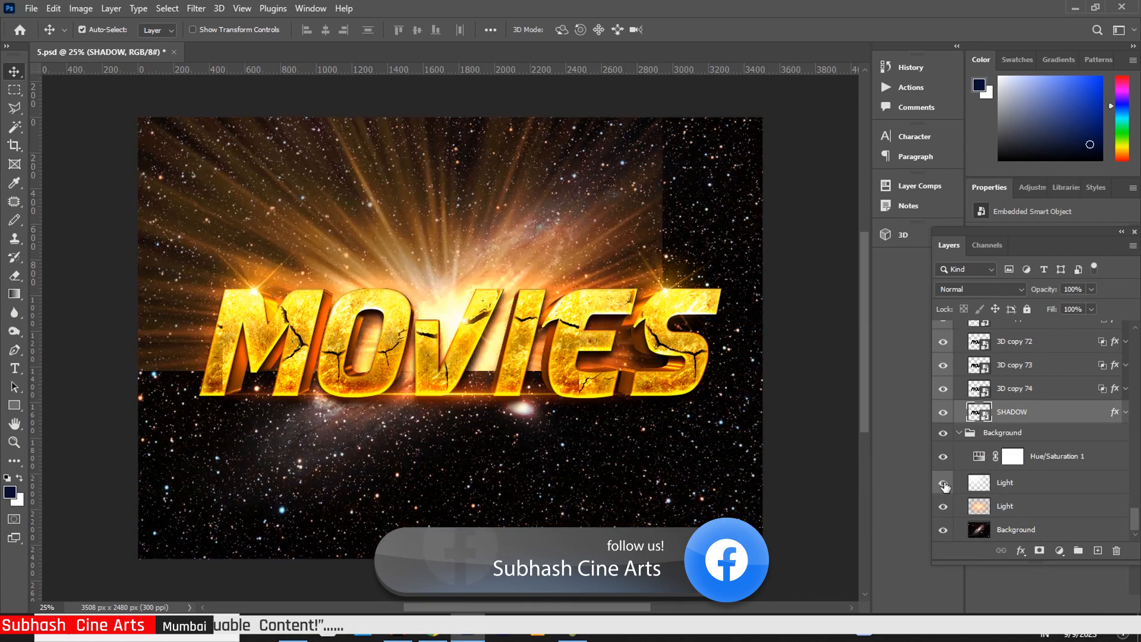
click(944, 484)
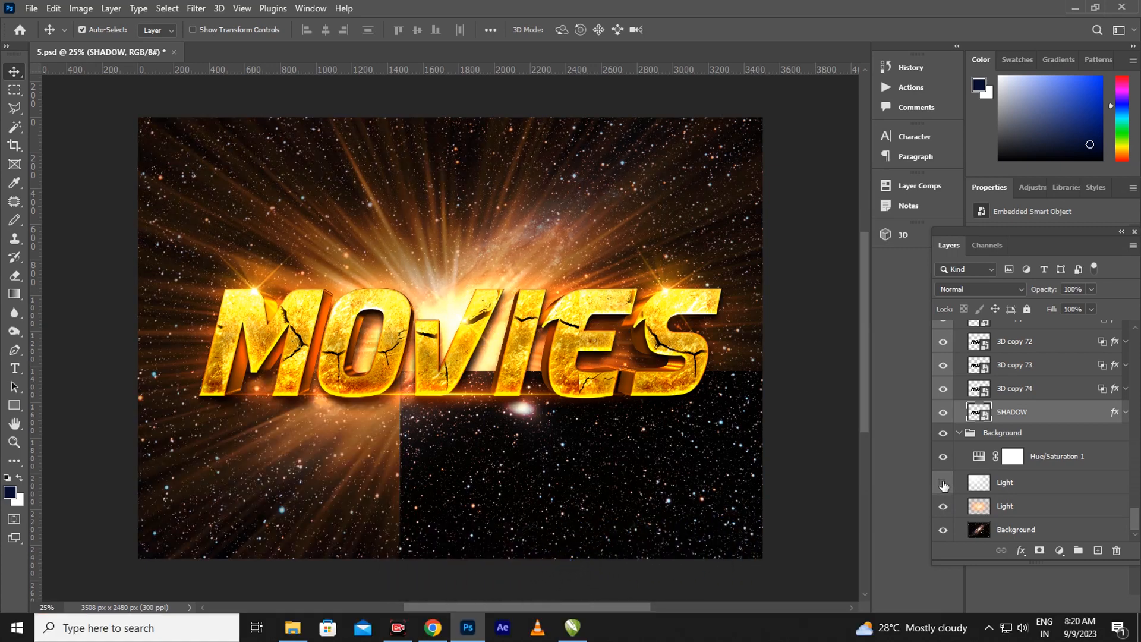
click(943, 484)
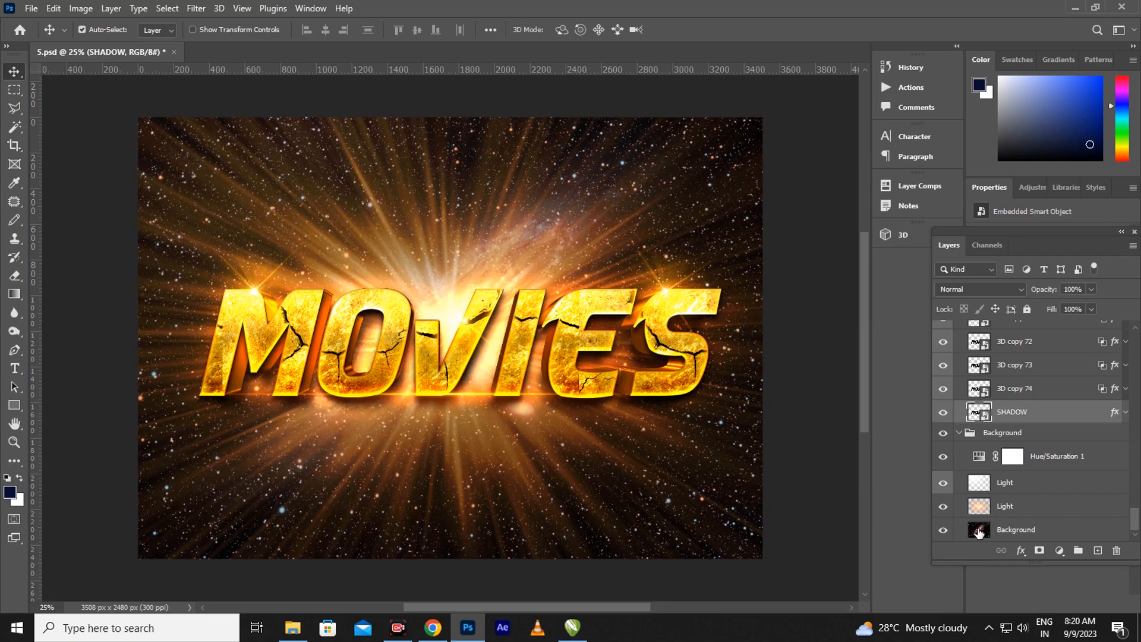
click(943, 531)
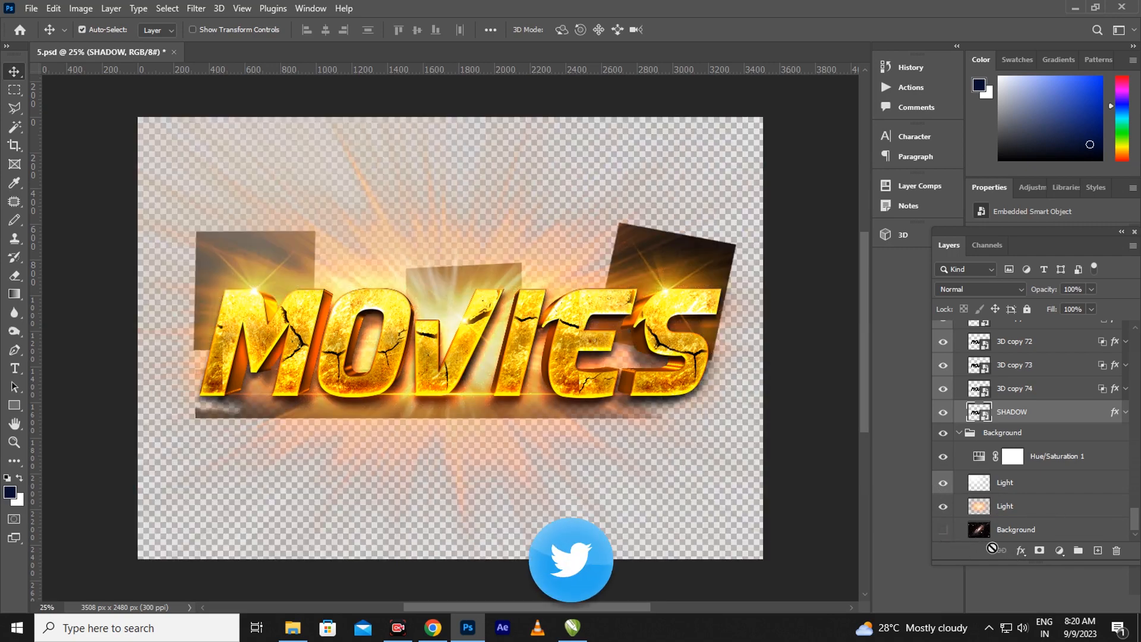
click(944, 531)
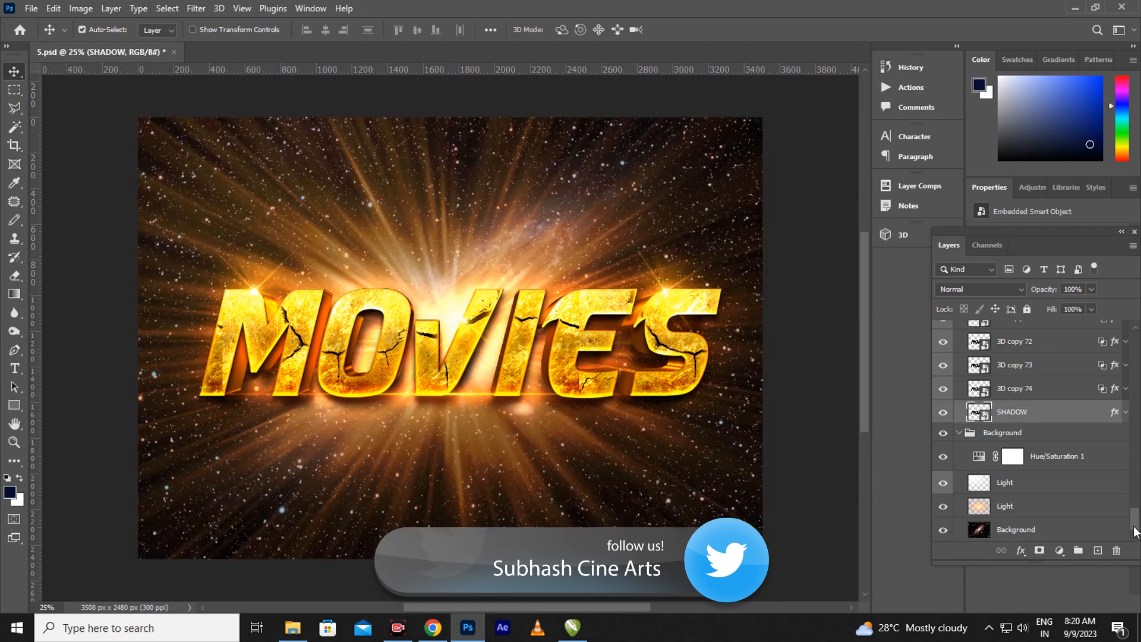
drag(1135, 530, 1137, 345)
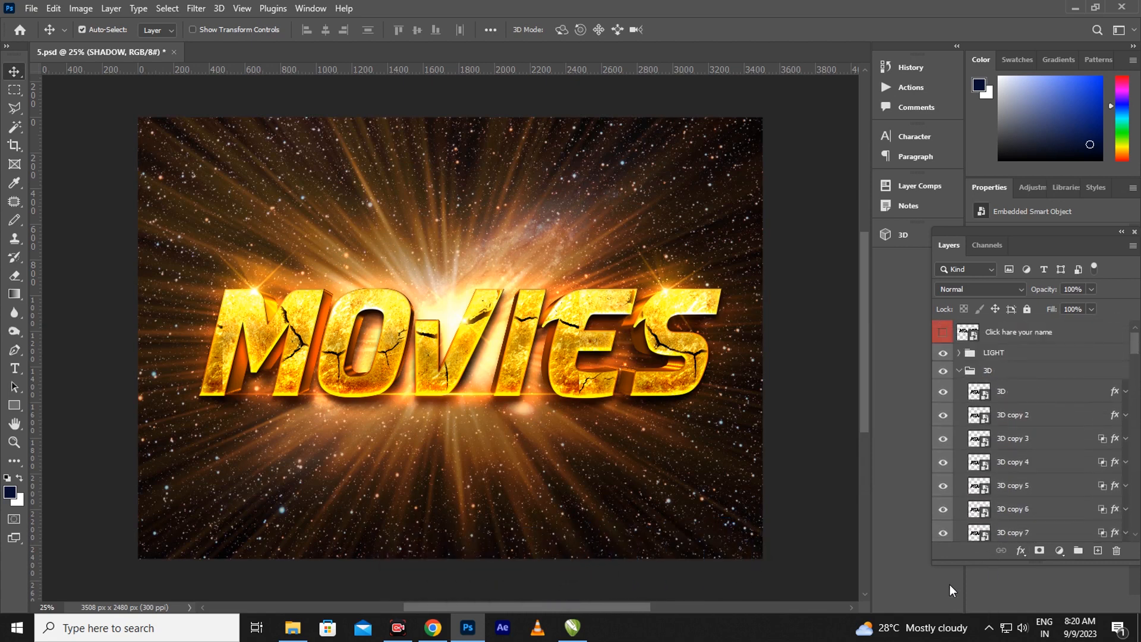
click(959, 372)
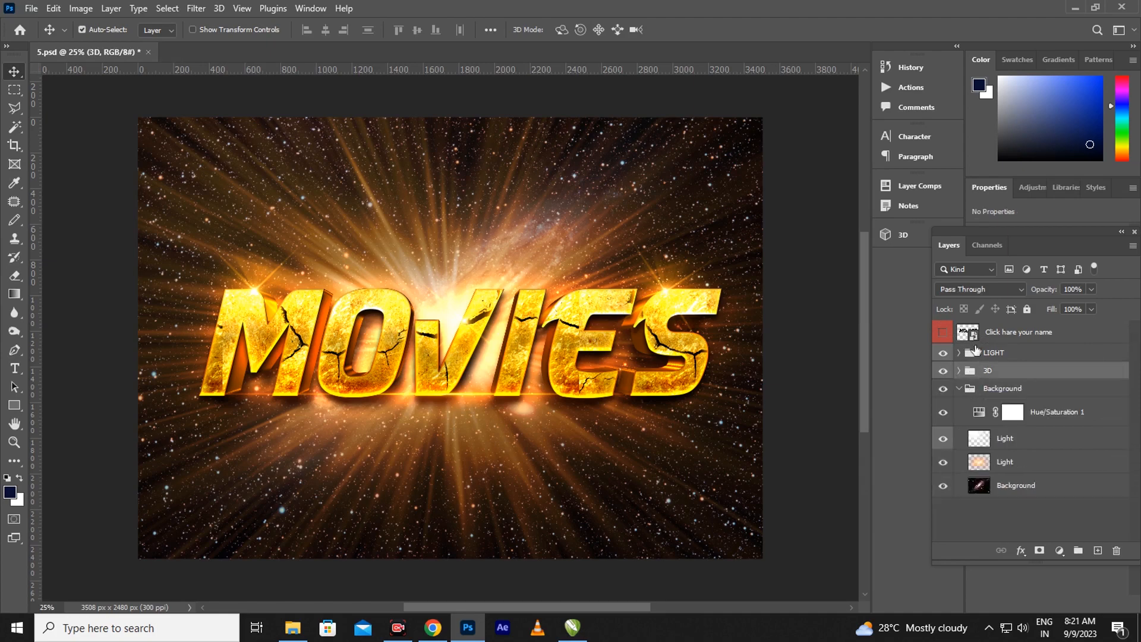
Open the name smart object and paste सुभाष from the browser's Hindi converter over the MOVIES text
double_click(974, 338)
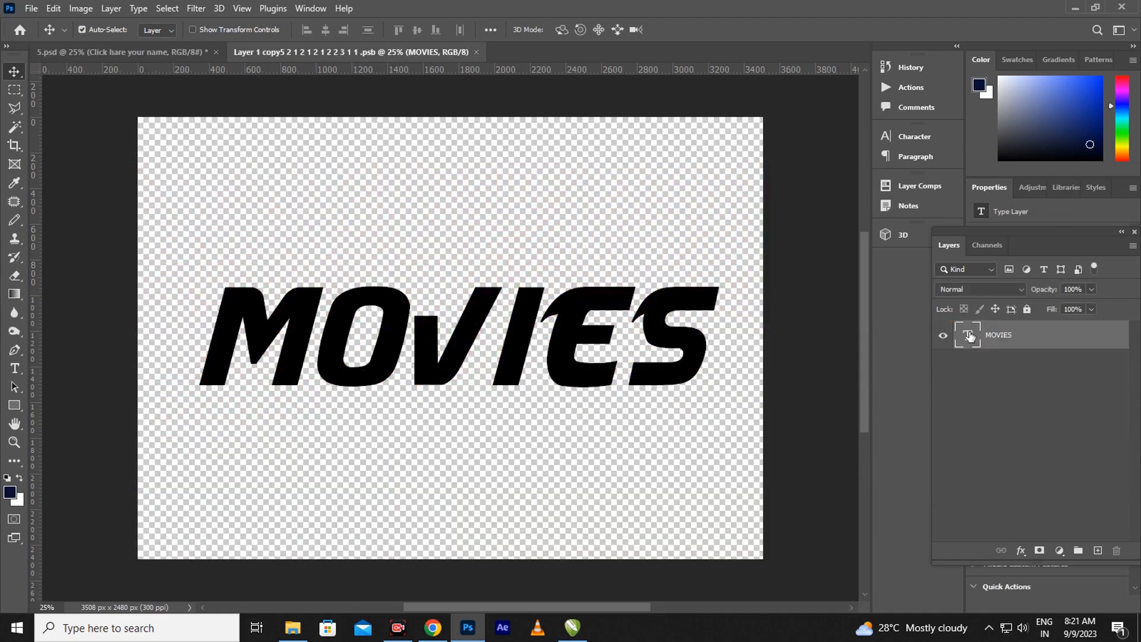
double_click(970, 336)
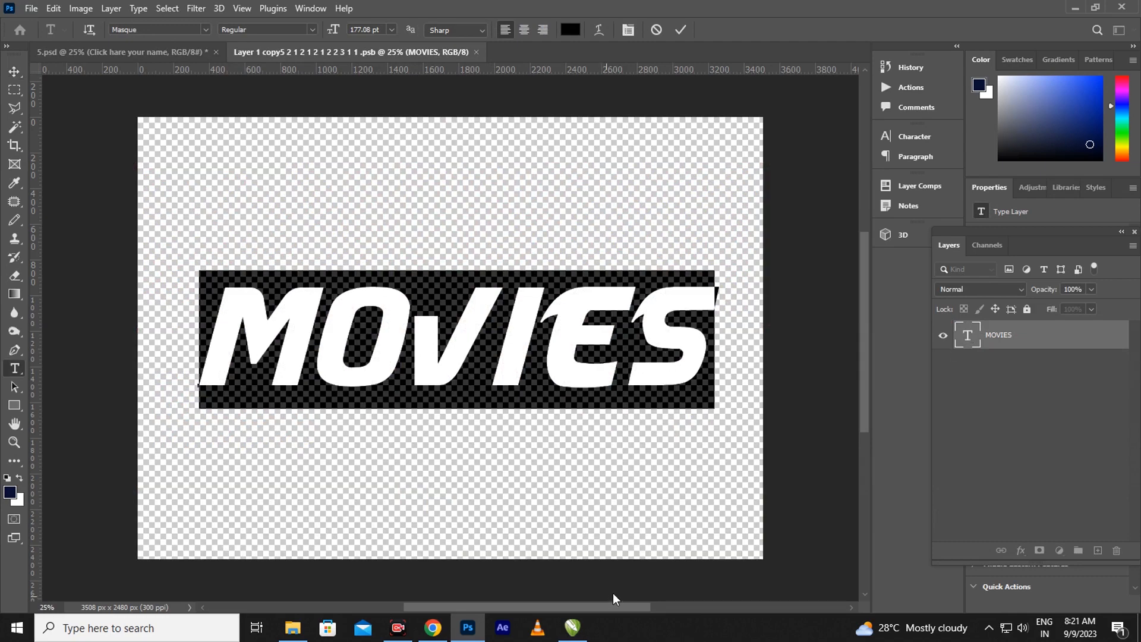
click(433, 628)
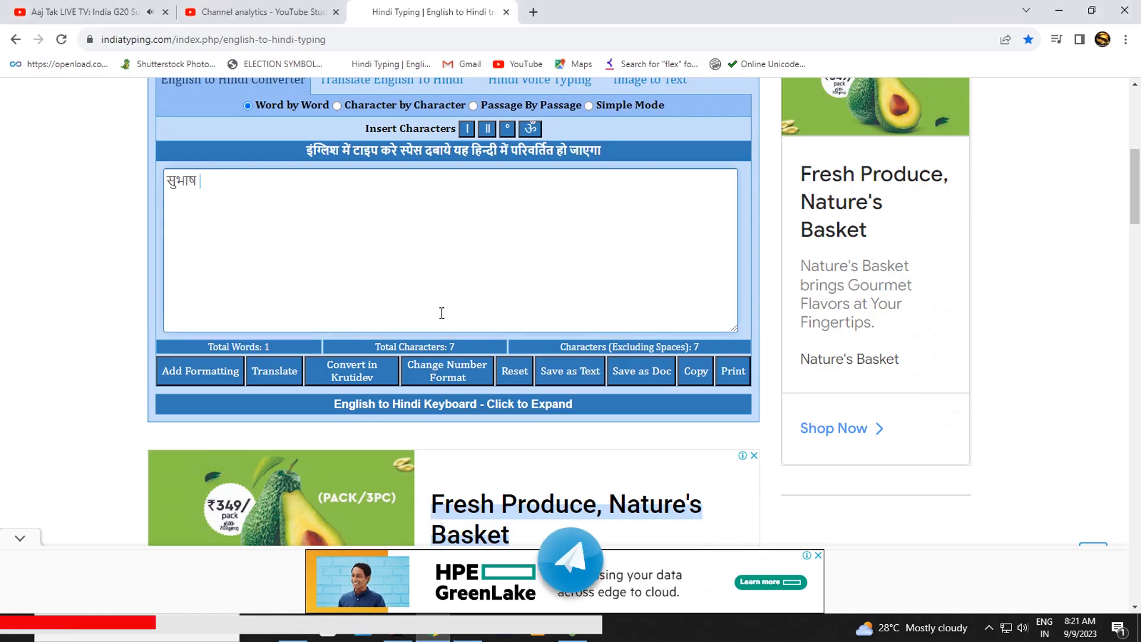
drag(226, 206, 146, 193)
key(ctrl+c)
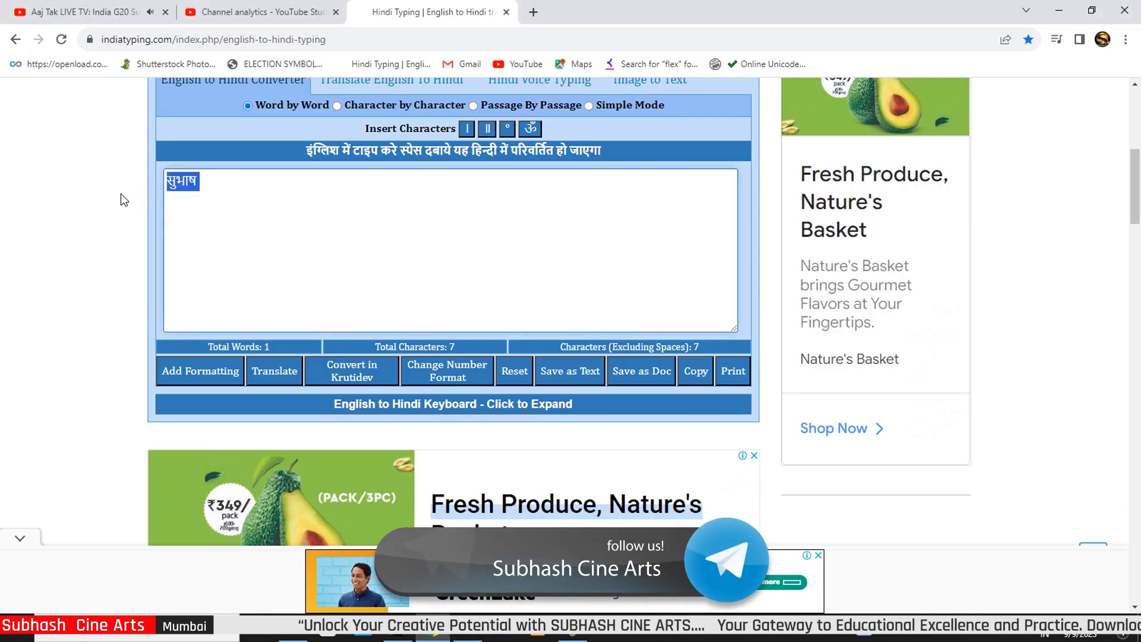
click(476, 633)
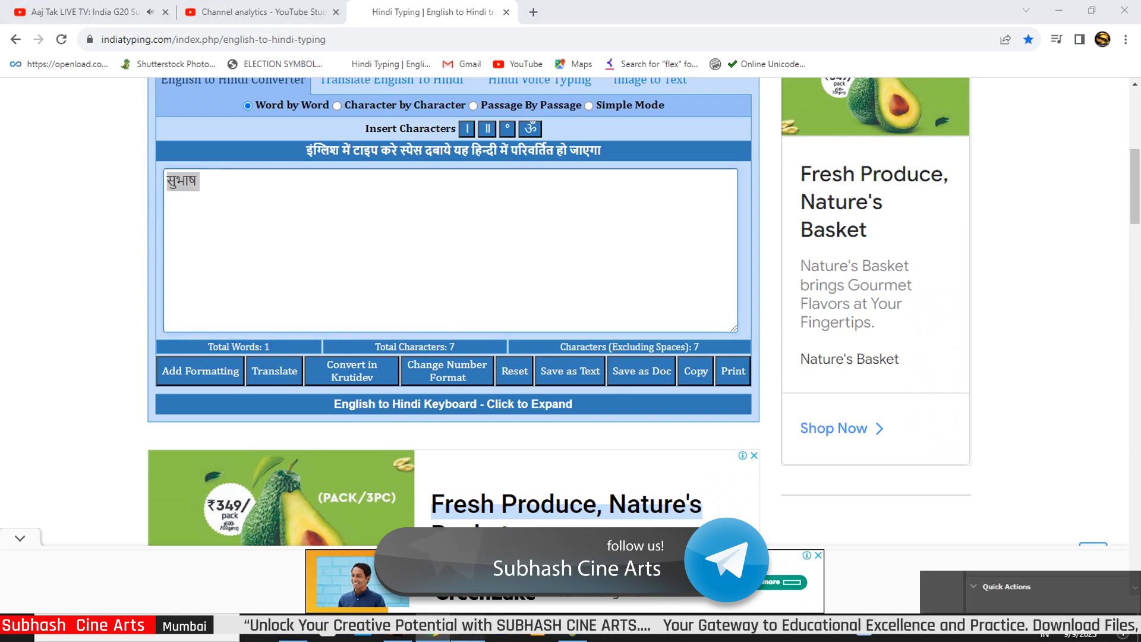
key(ctrl+v)
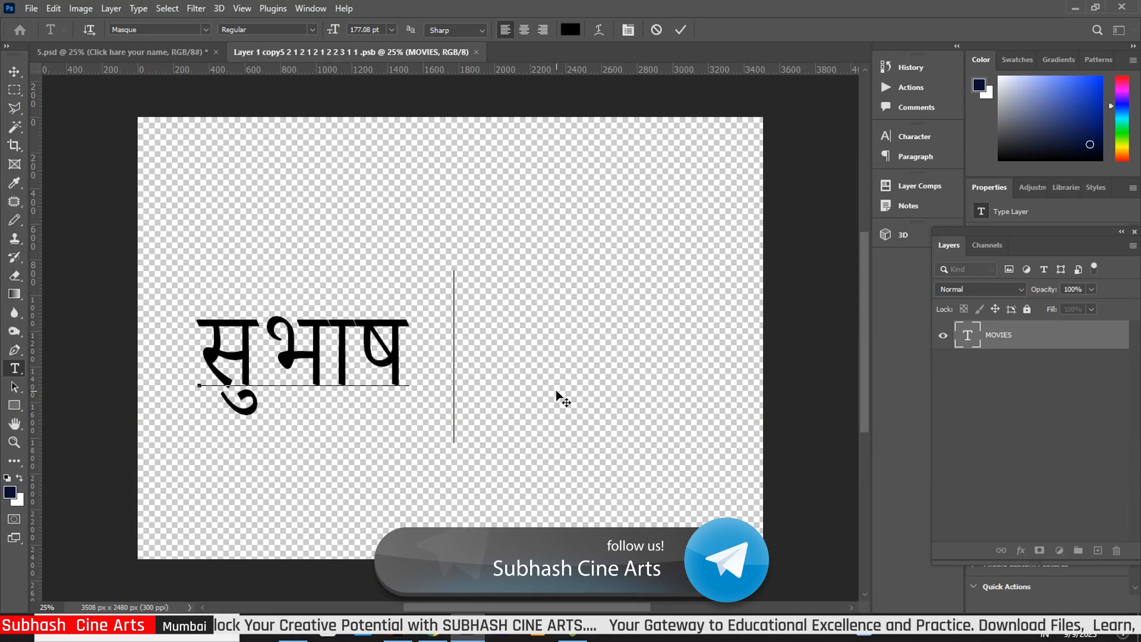
Centre the Hindi text on the canvas and set it in Khand Bold
click(15, 72)
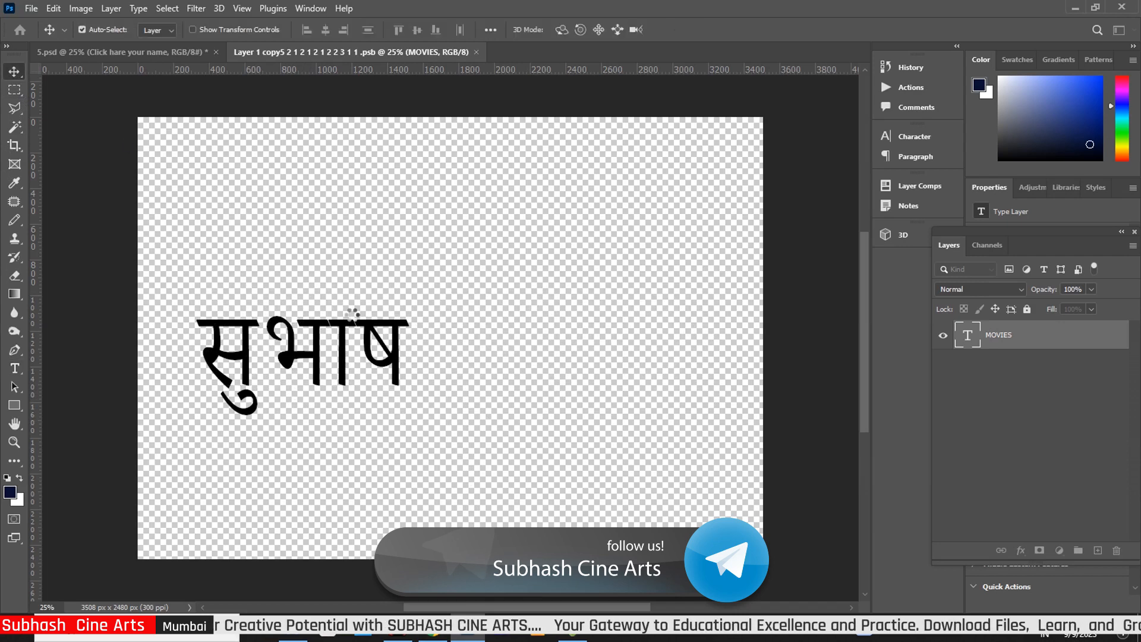
drag(337, 326, 511, 307)
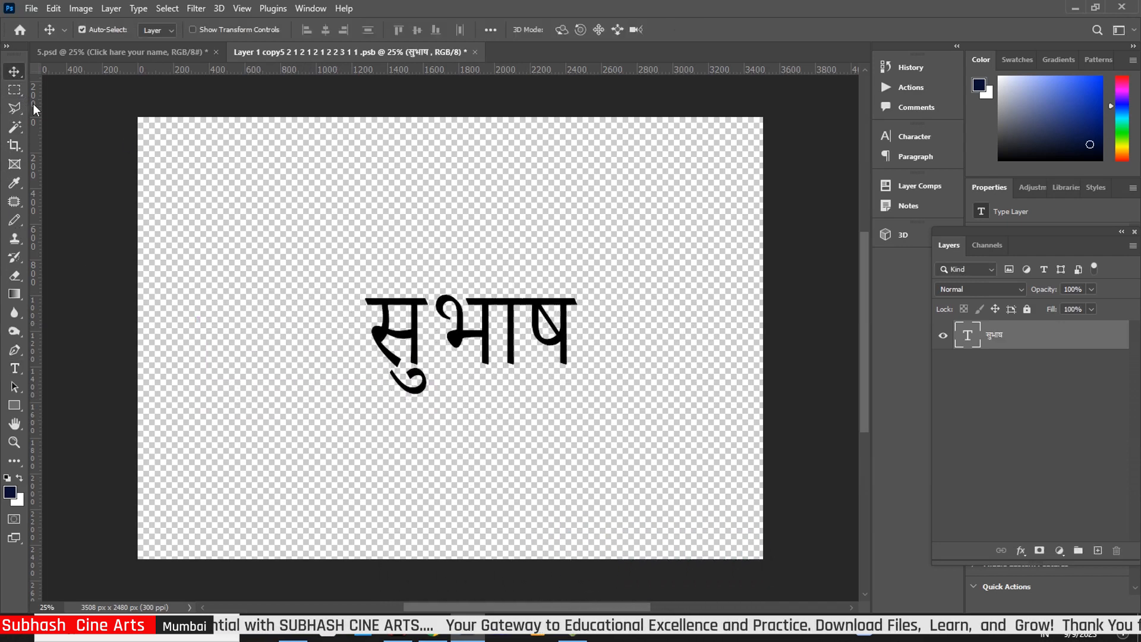
click(15, 368)
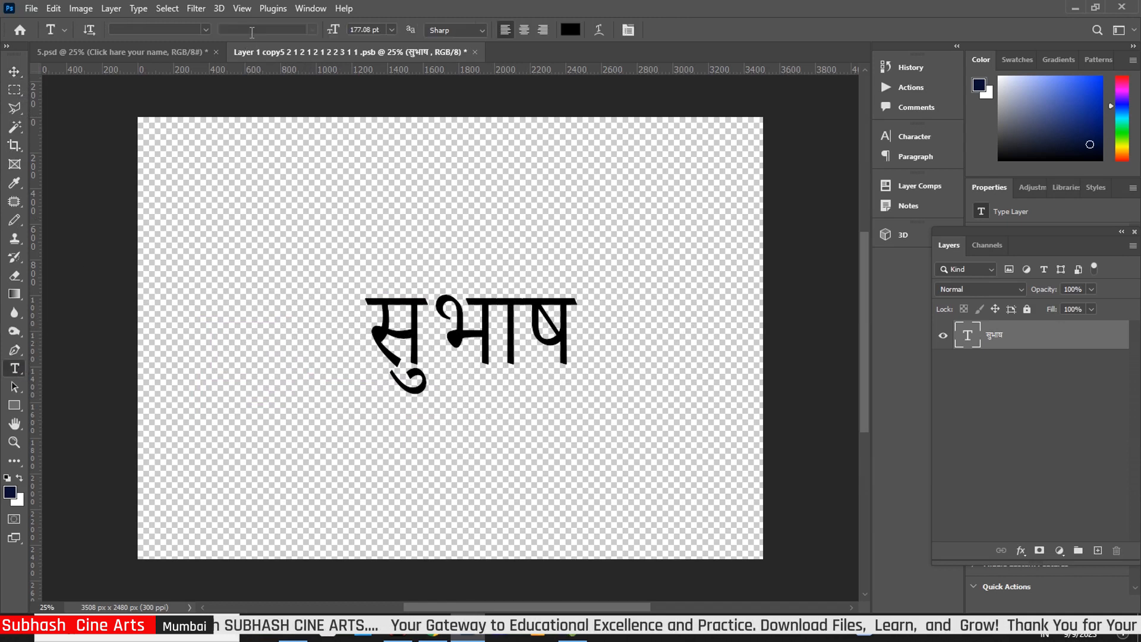
click(206, 29)
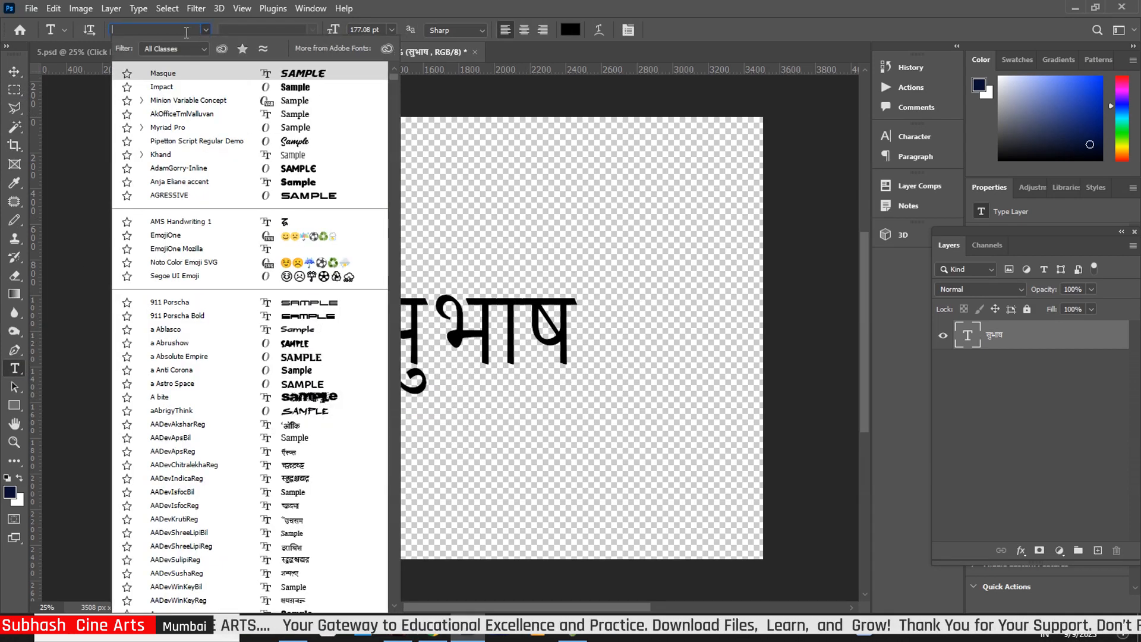
text(khan)
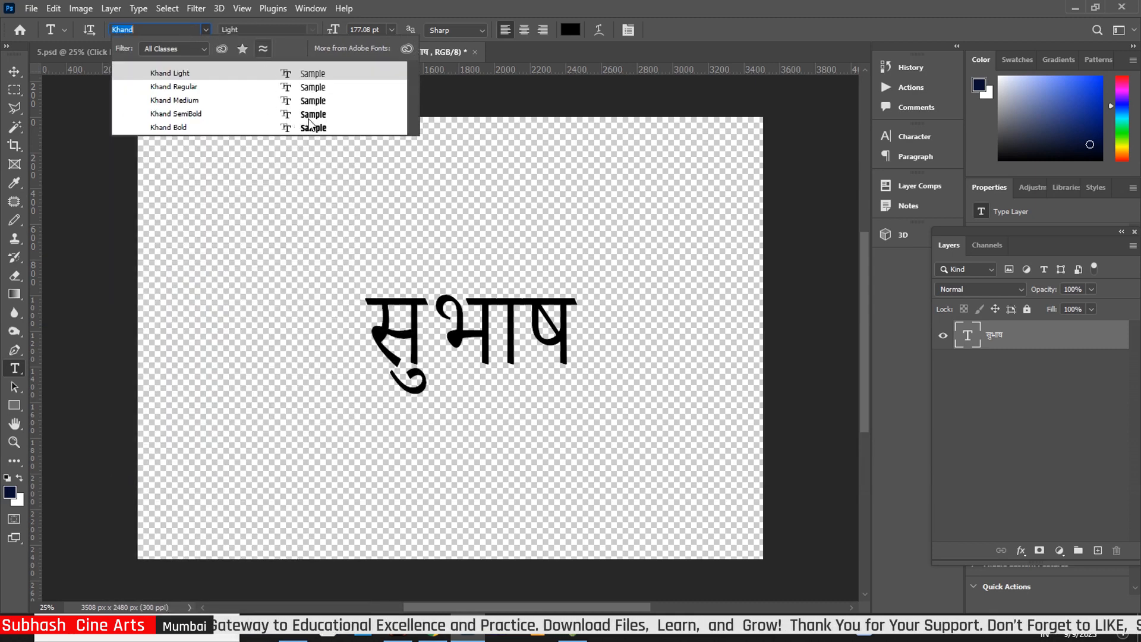
click(314, 128)
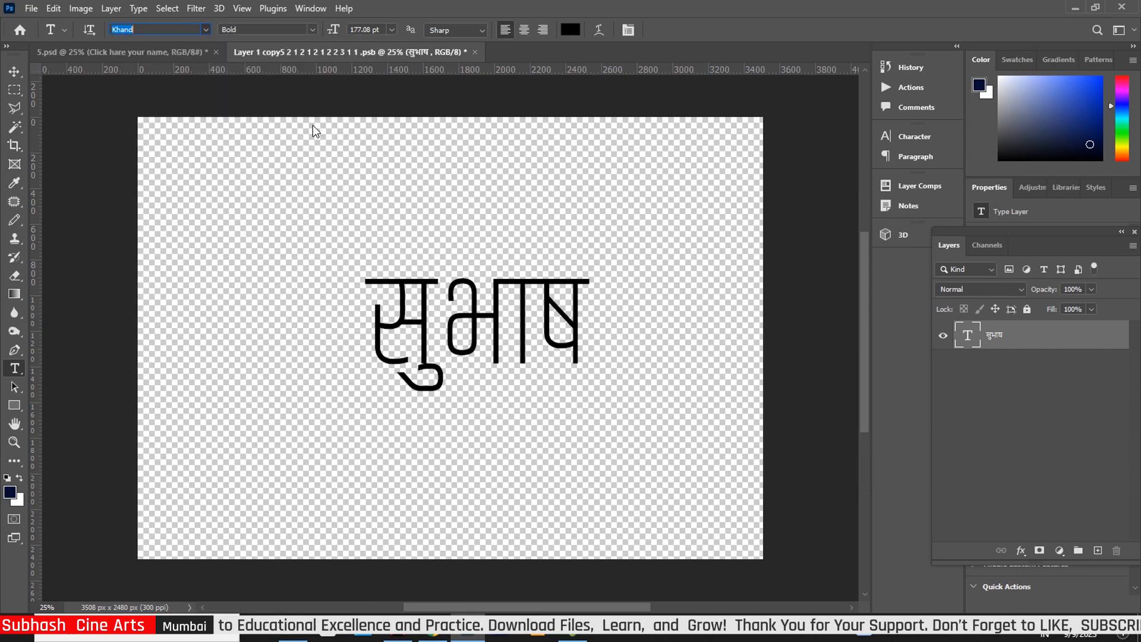
Scale the text up to about 135% and nudge it slightly up and left
click(14, 71)
key(ctrl+t)
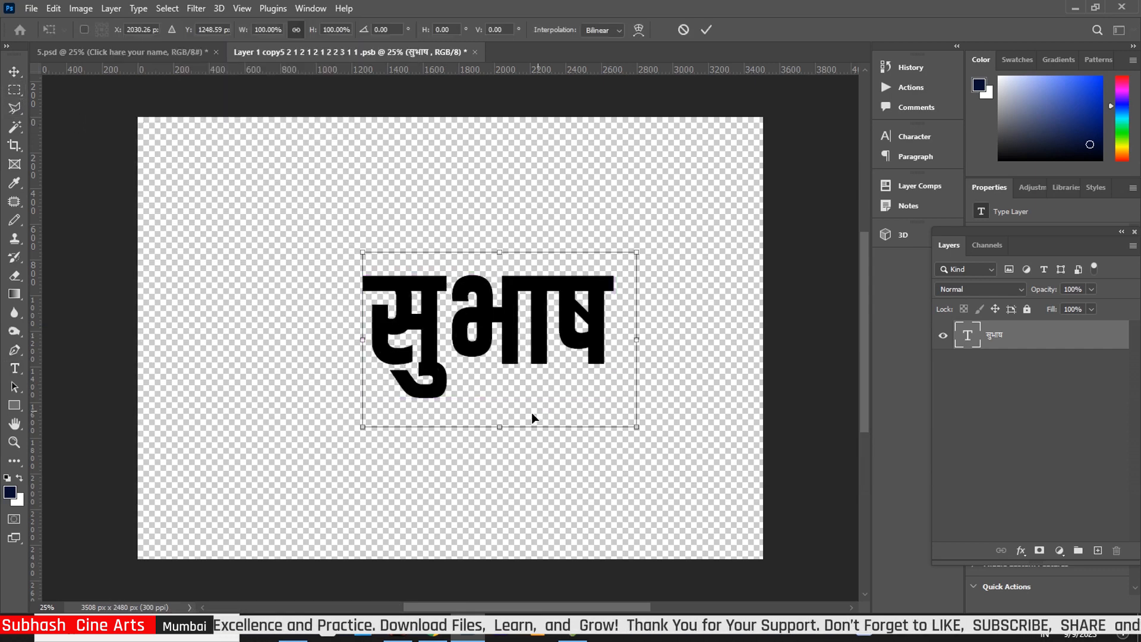
drag(362, 426, 292, 457)
drag(638, 250, 669, 233)
mouse_move(497, 330)
mouse_down()
mouse_move(479, 325)
mouse_move(488, 325)
mouse_up()
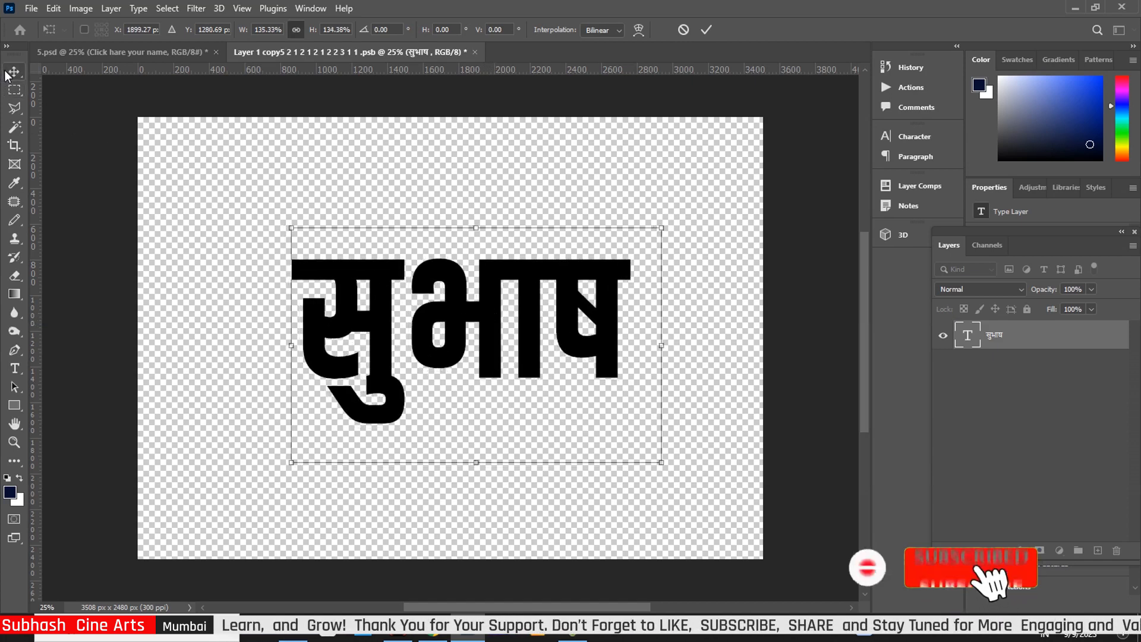
key(Return)
click(16, 373)
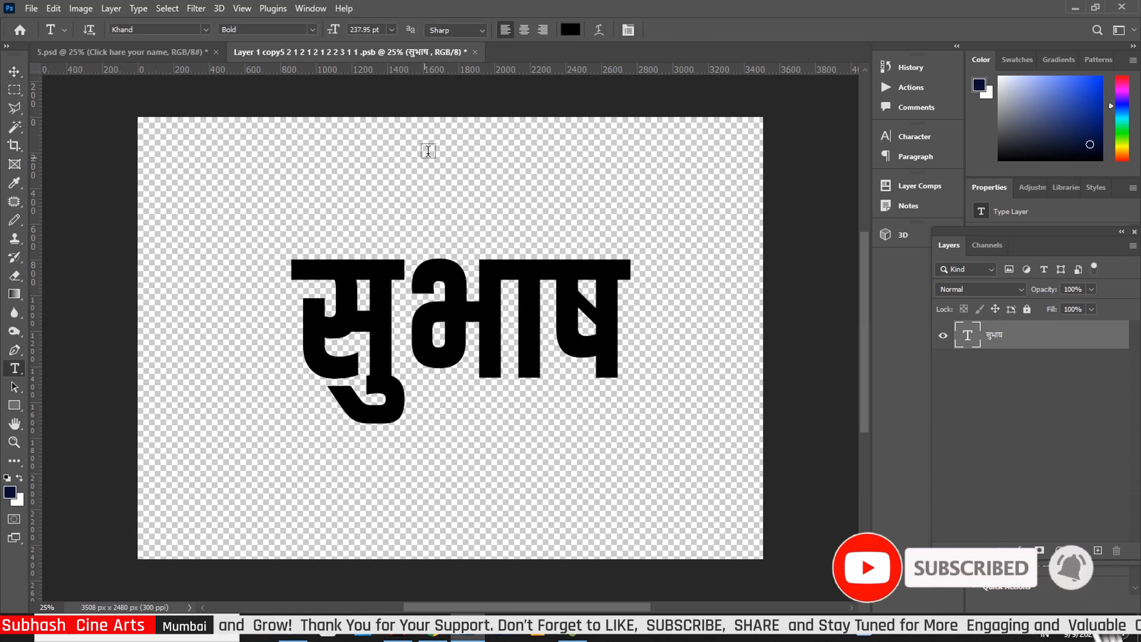
Warp the text with an Arch style at +2 horizontal and +18 vertical distortion
click(598, 30)
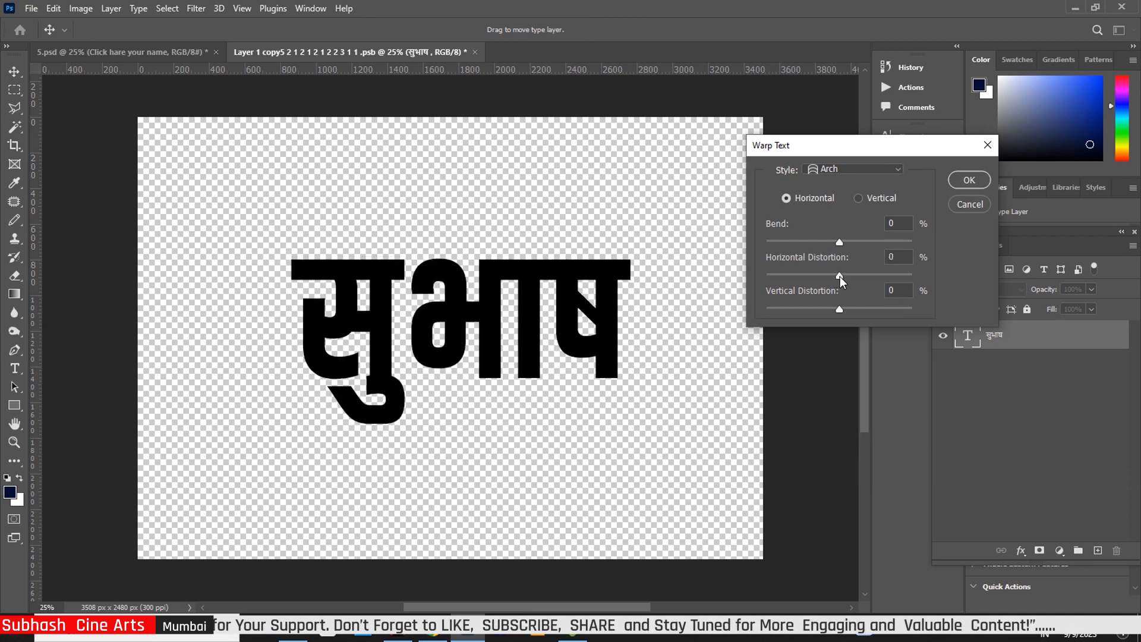
drag(839, 275, 852, 308)
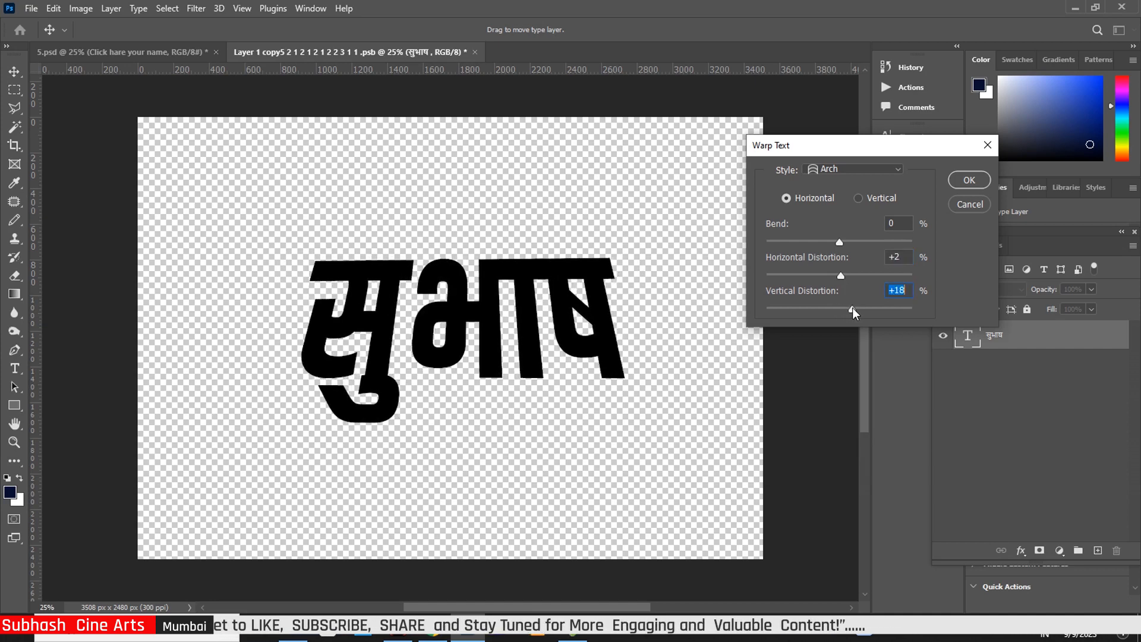
click(967, 183)
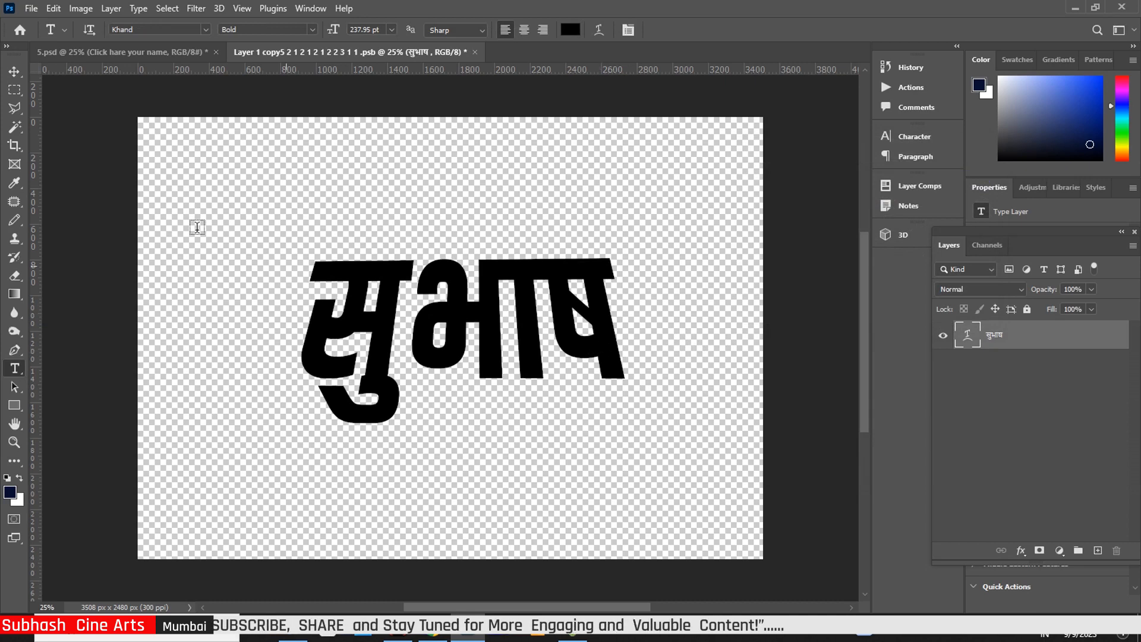
click(14, 71)
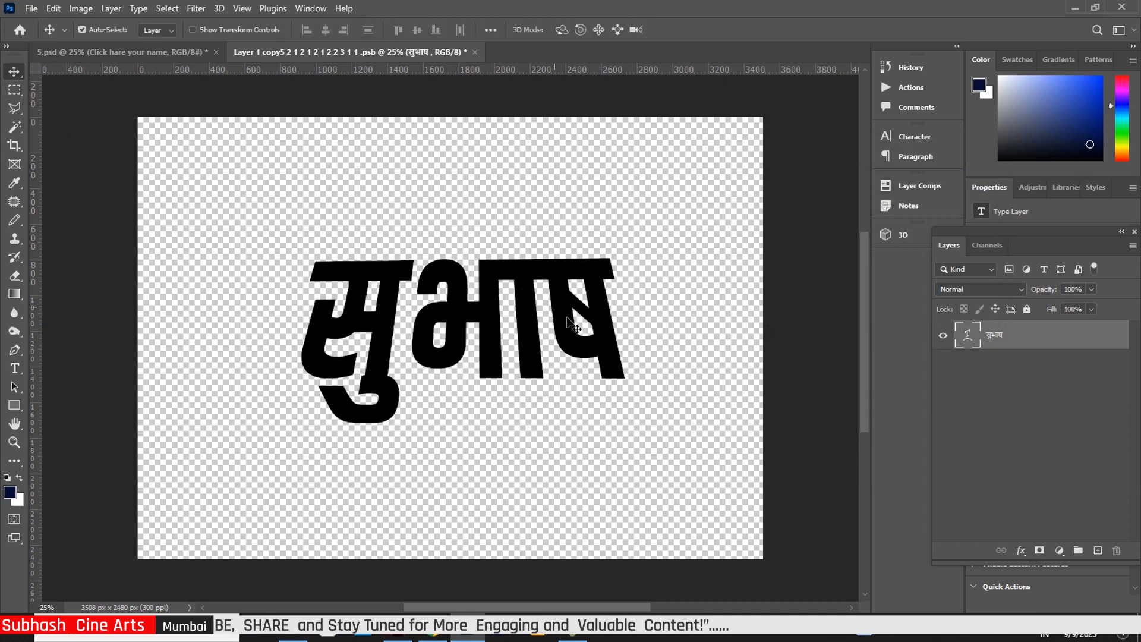
Shift the warped text left, scale it to about 107%, then close and save the smart object
drag(606, 357, 590, 354)
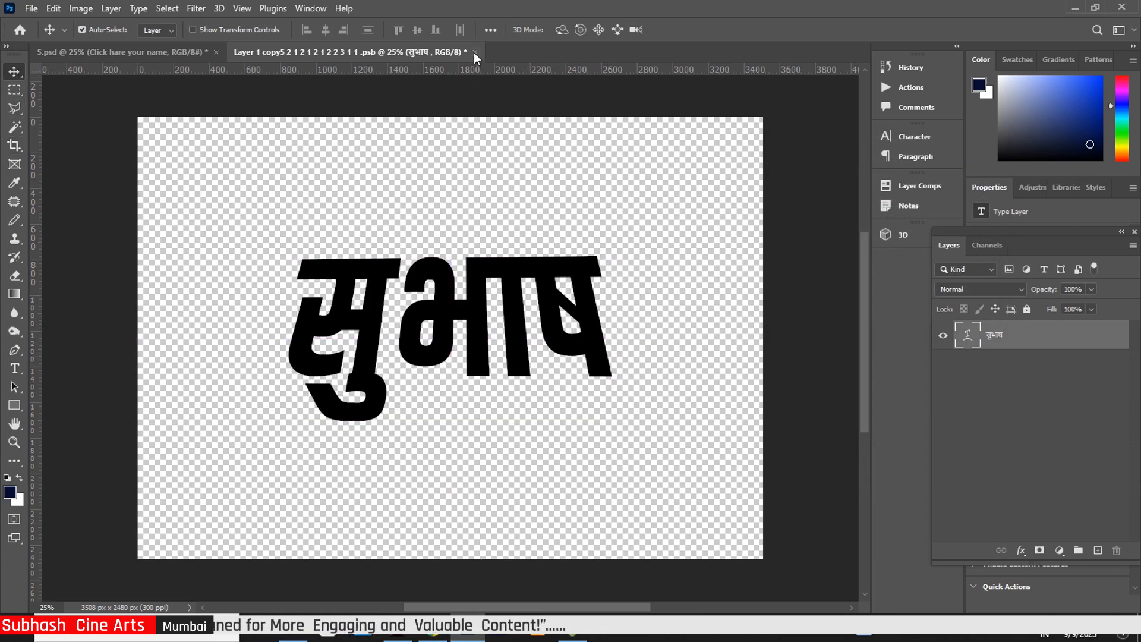
key(ctrl+t)
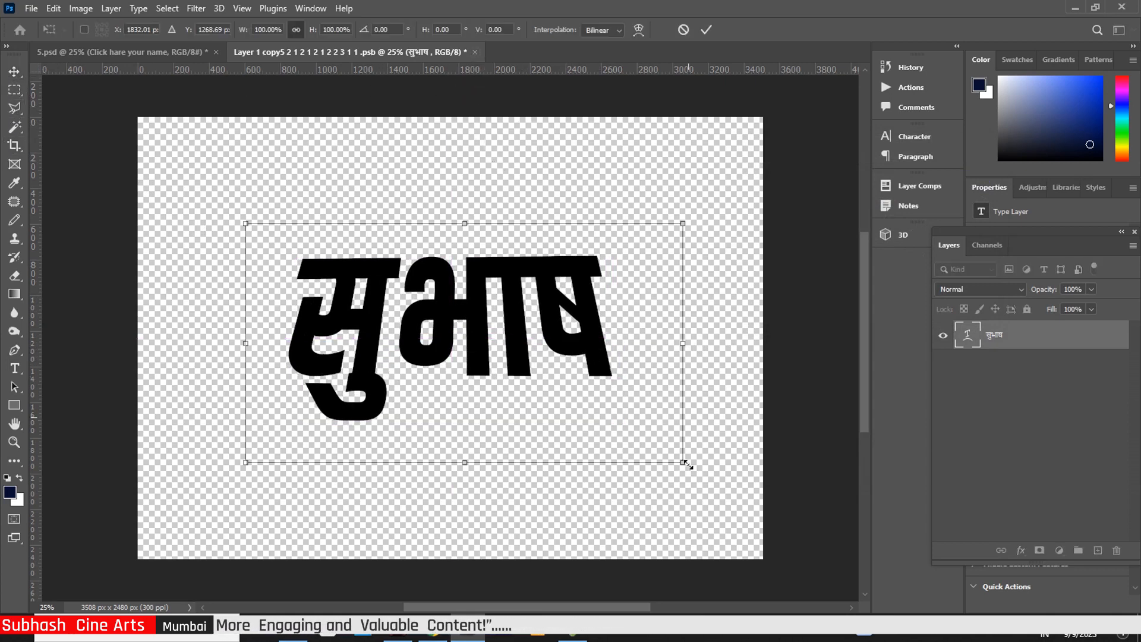
drag(683, 464, 694, 469)
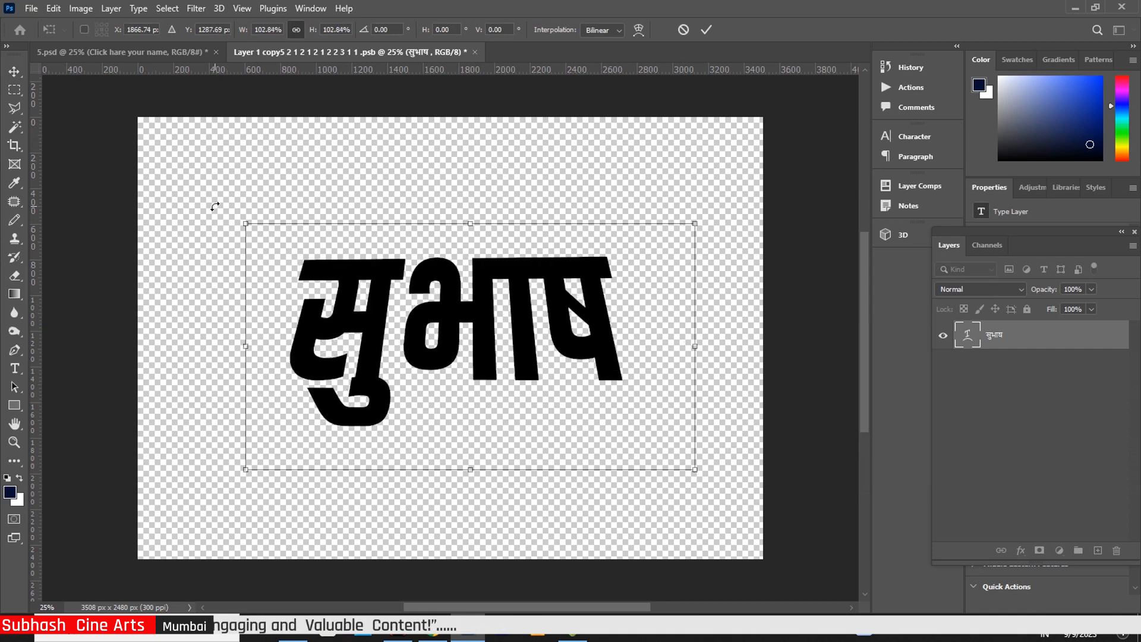
drag(245, 224, 226, 215)
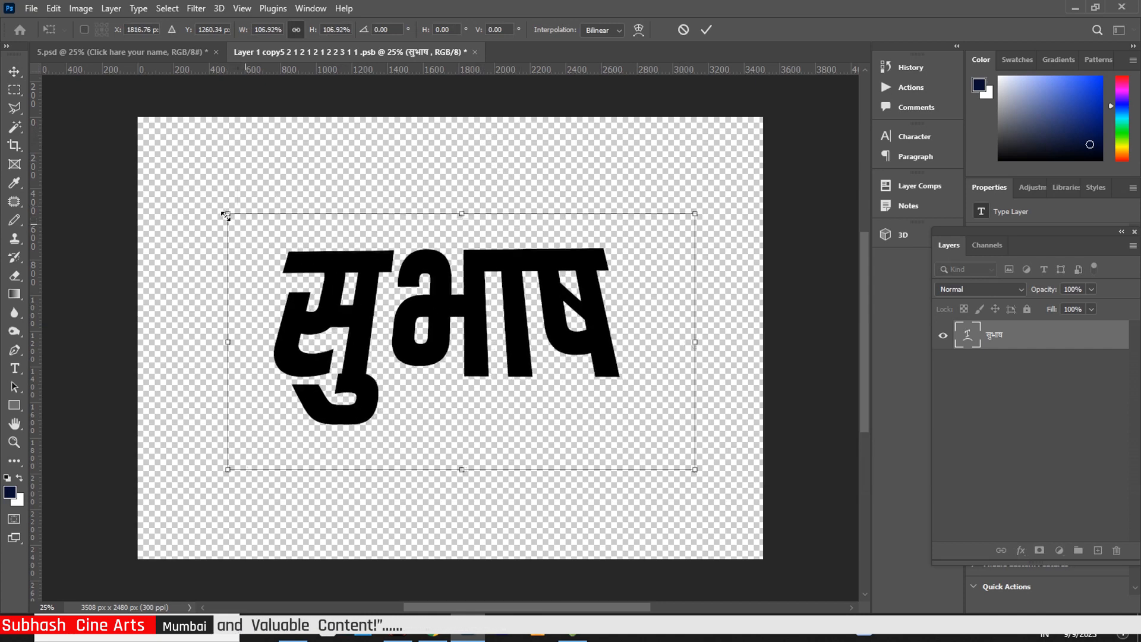
key(Return)
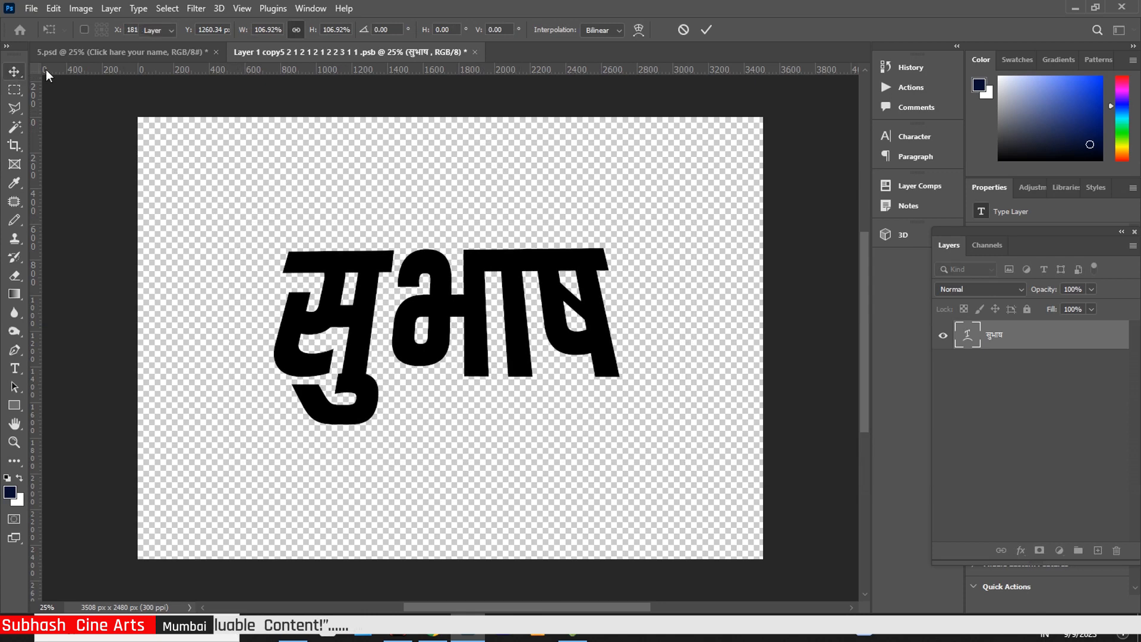
click(475, 52)
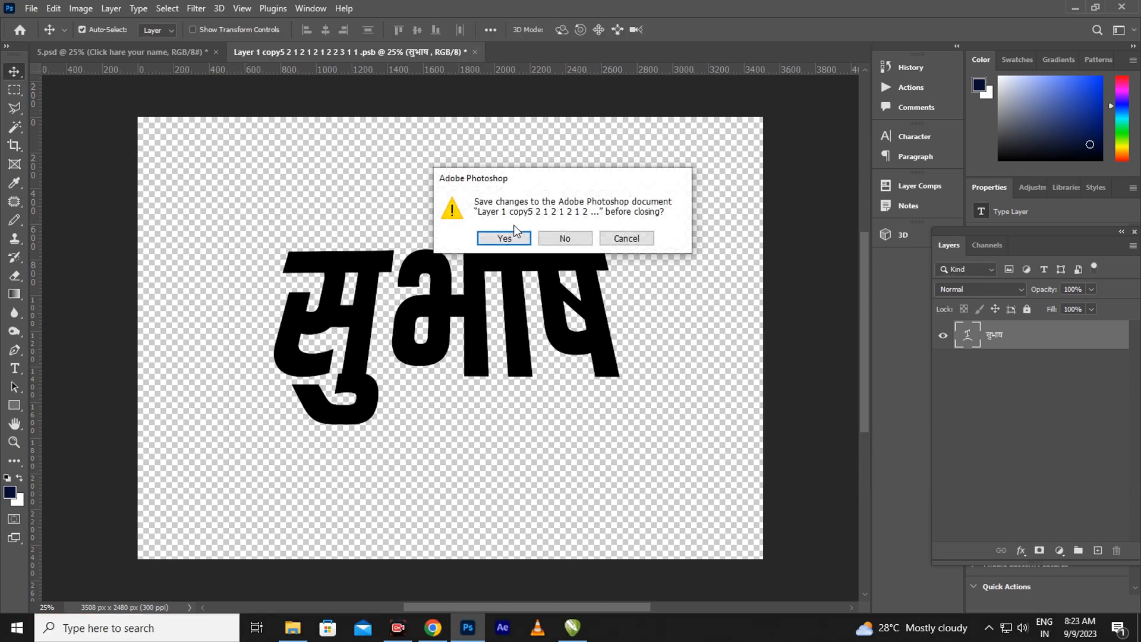
click(504, 238)
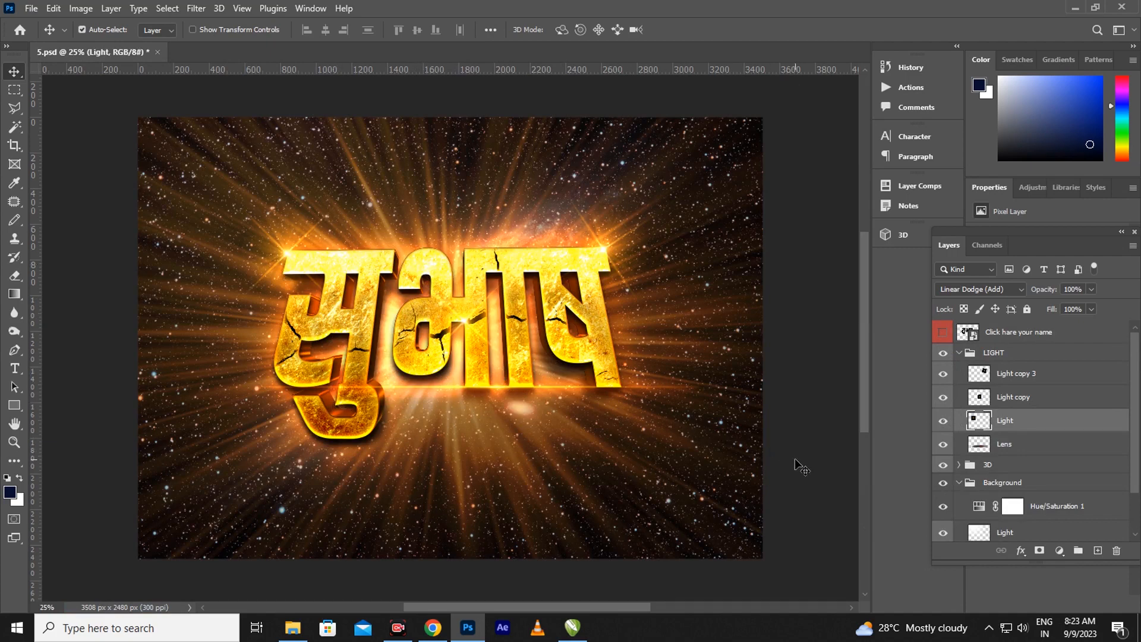
Collapse the LIGHT group in 5.psd's Layers panel, showing the golden cracked सुभाष title
click(959, 353)
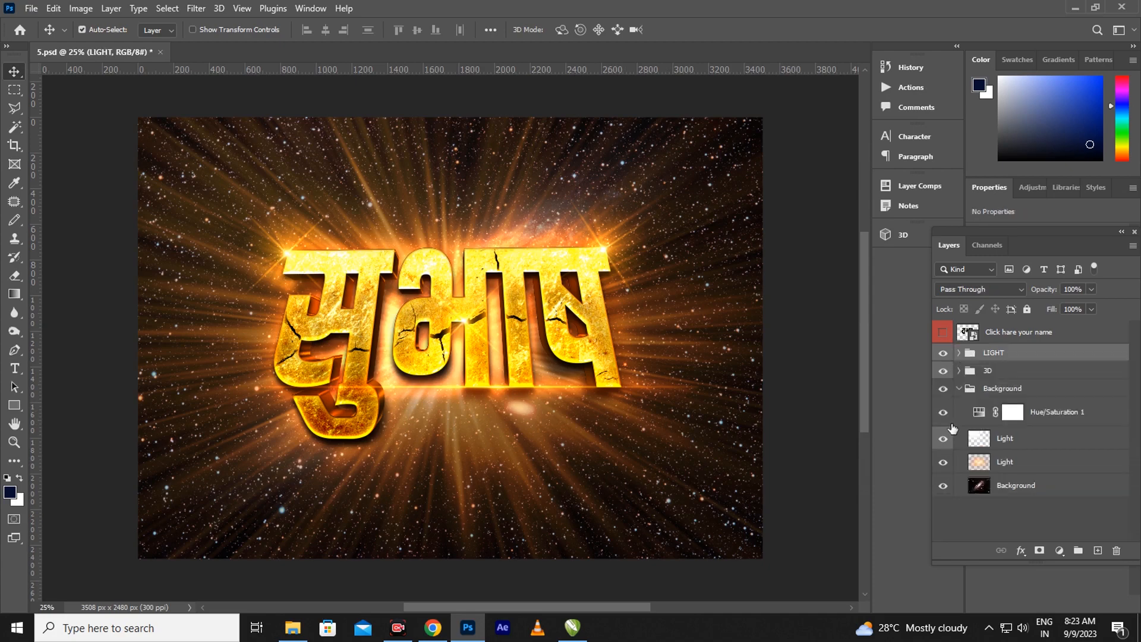